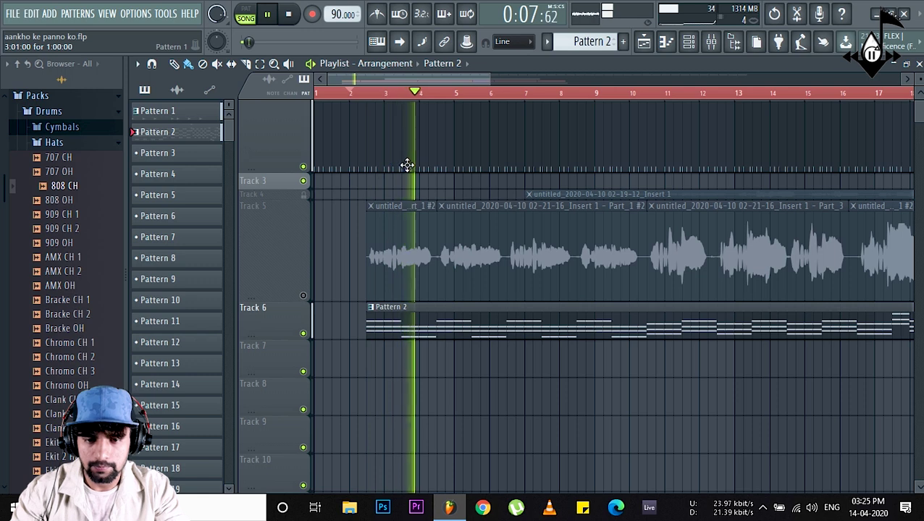
Play the arrangement from bar 2 to review the Pattern 2 chords with the vocal track muted
key("space")
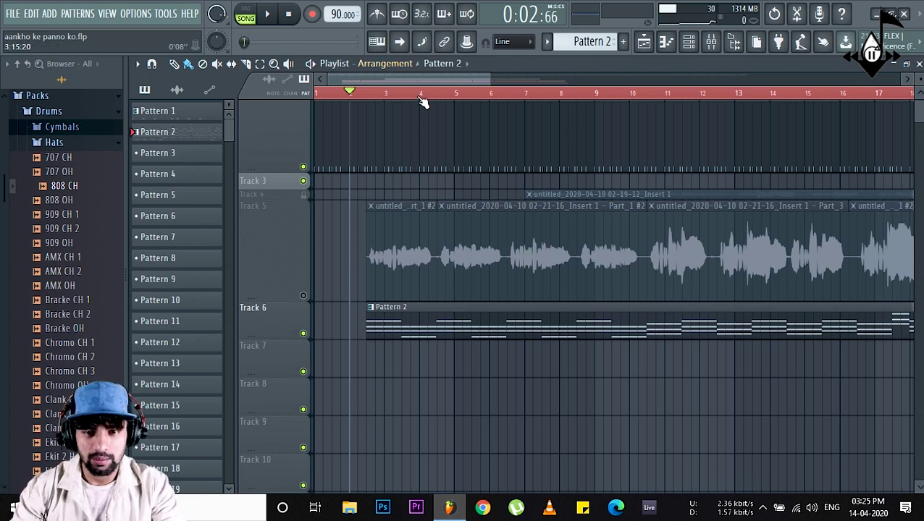
scroll(419, 97, "down", 5)
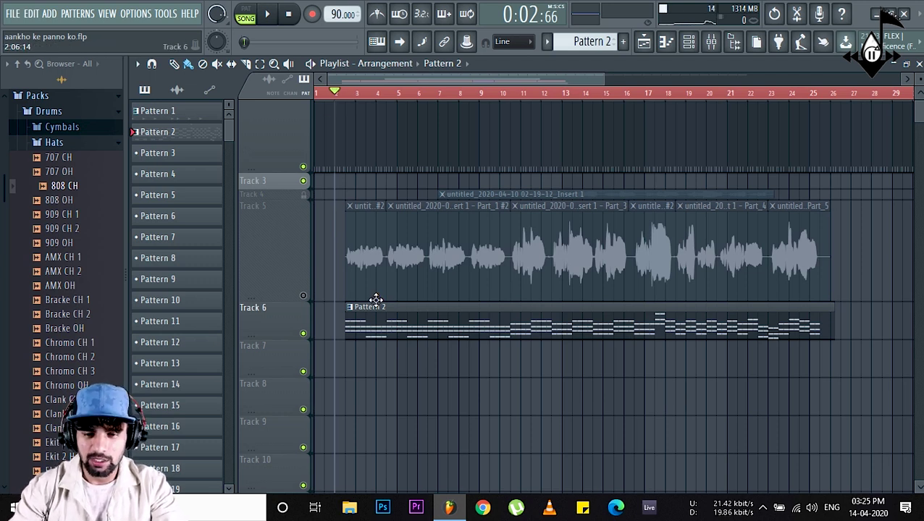
key("space")
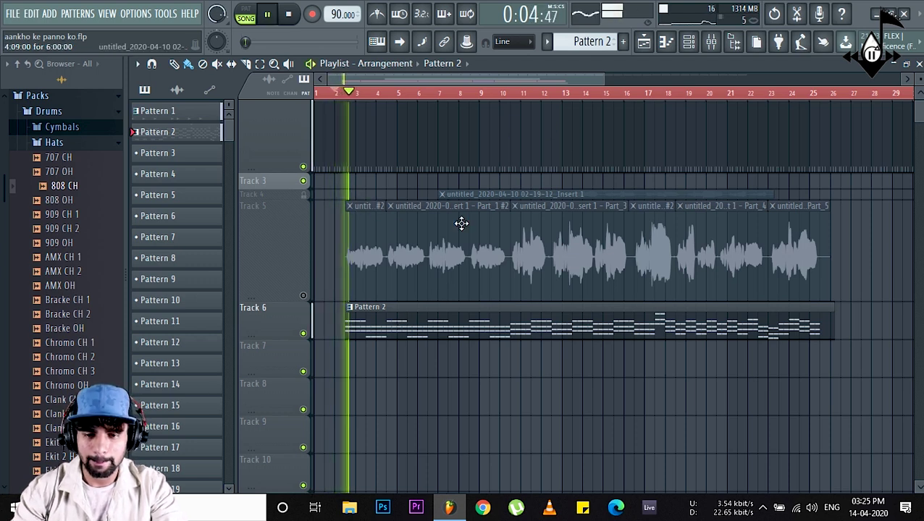
key("space")
Add a Harmless synth channel and load its CZ-1000 FG bass preset
left_click(689, 41)
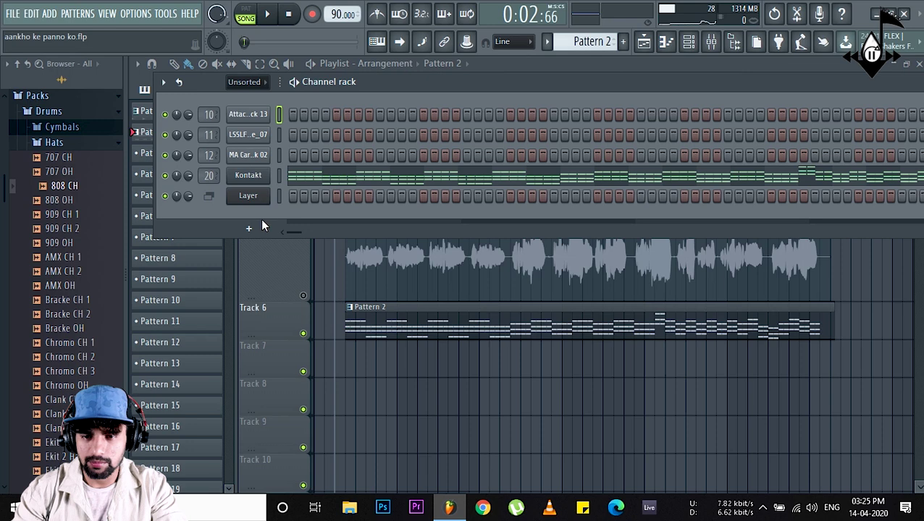
left_click(250, 228)
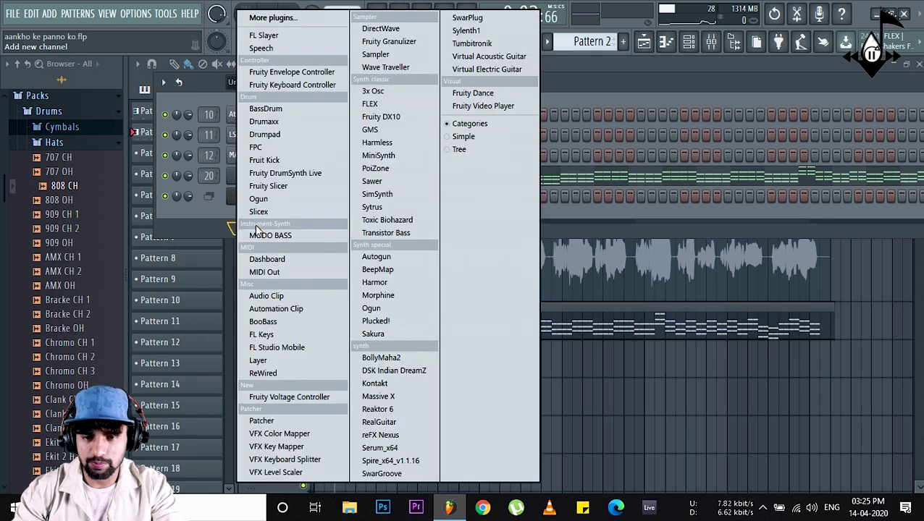
left_click(402, 144)
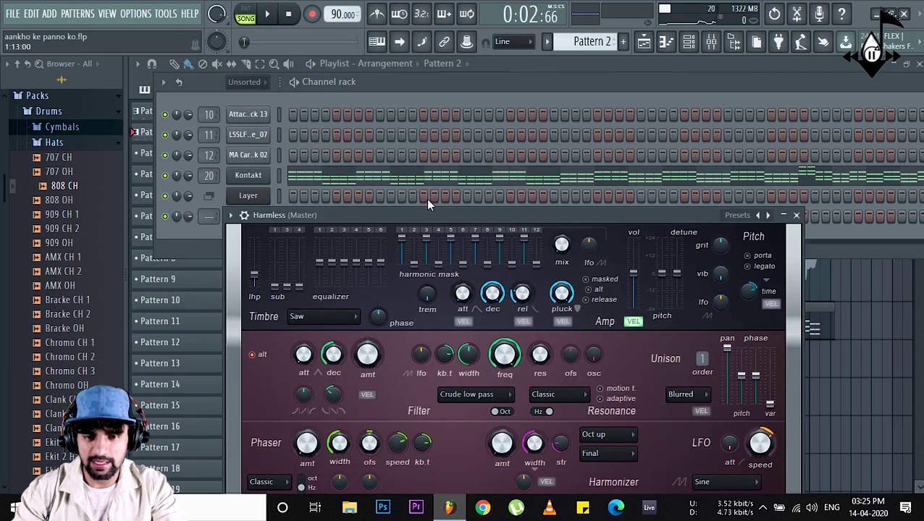
left_click_drag(447, 215, 444, 121)
left_click(757, 121)
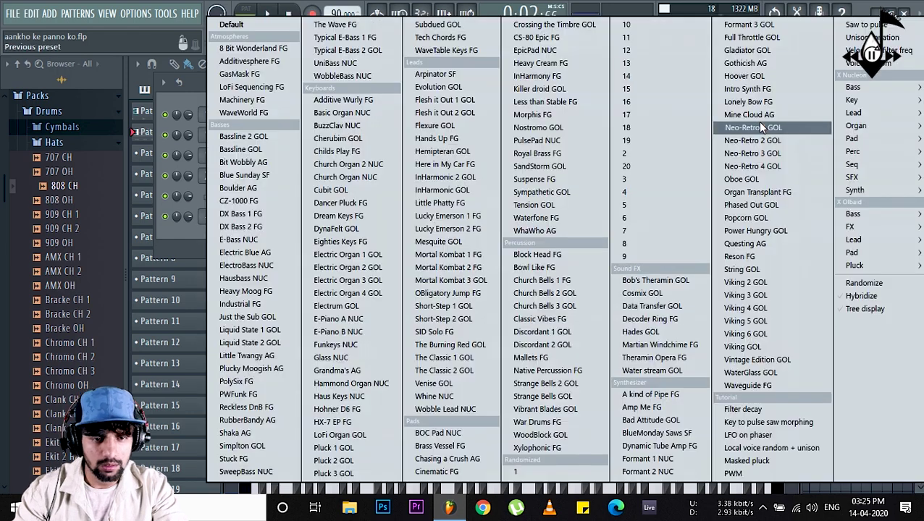
left_click(260, 194)
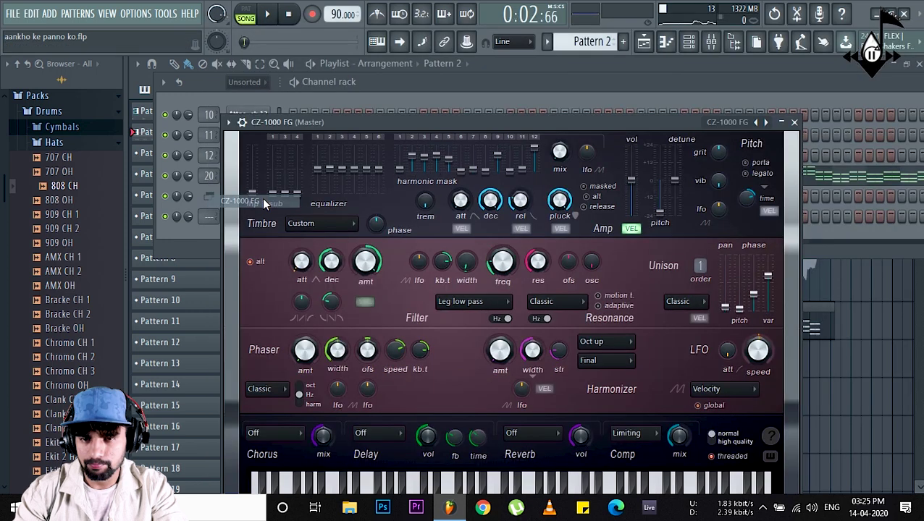
left_click(793, 123)
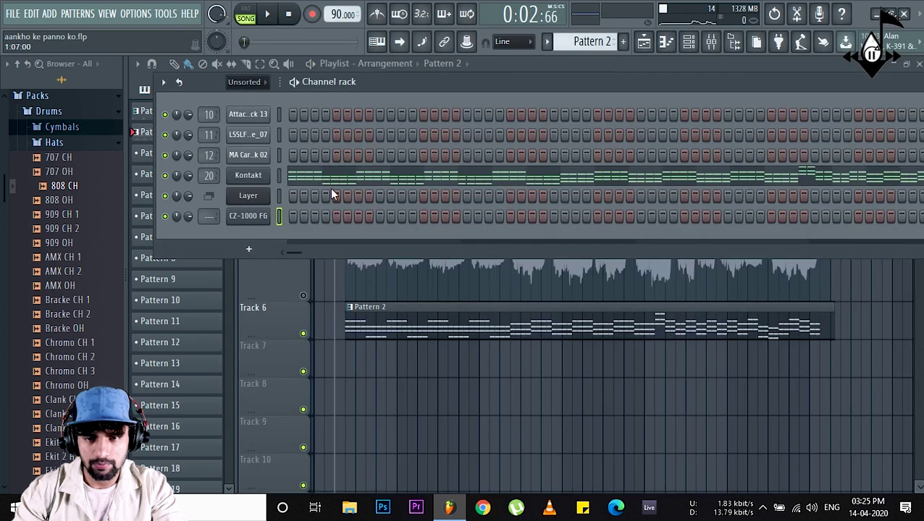
Copy the Kontakt channel's notes into the CZ-1000 FG channel and audition Pattern 2
right_click(268, 173)
left_click(501, 186)
right_click(264, 216)
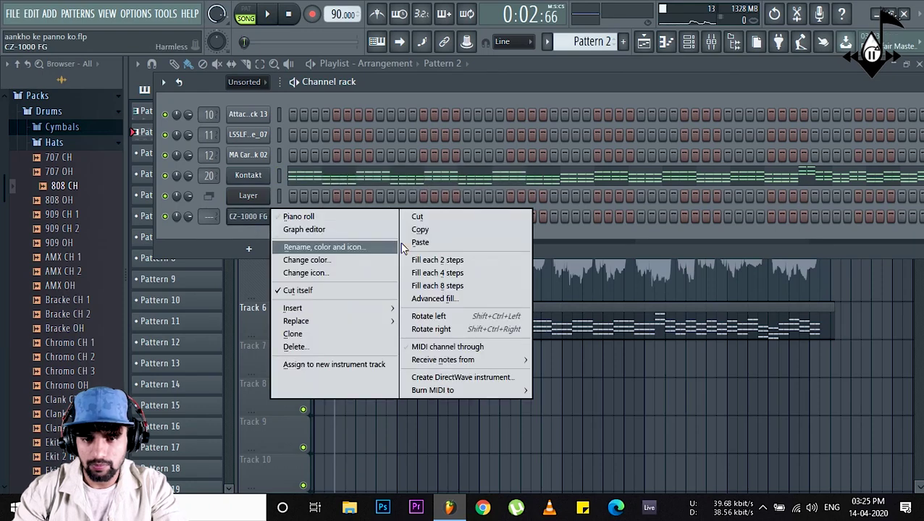
left_click(396, 241)
key("space")
key("space")
key("l")
key("space")
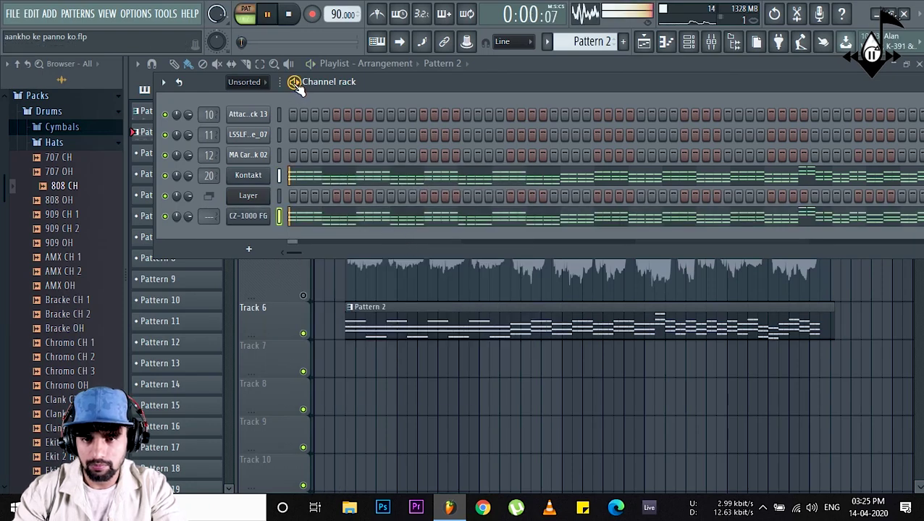
key("space")
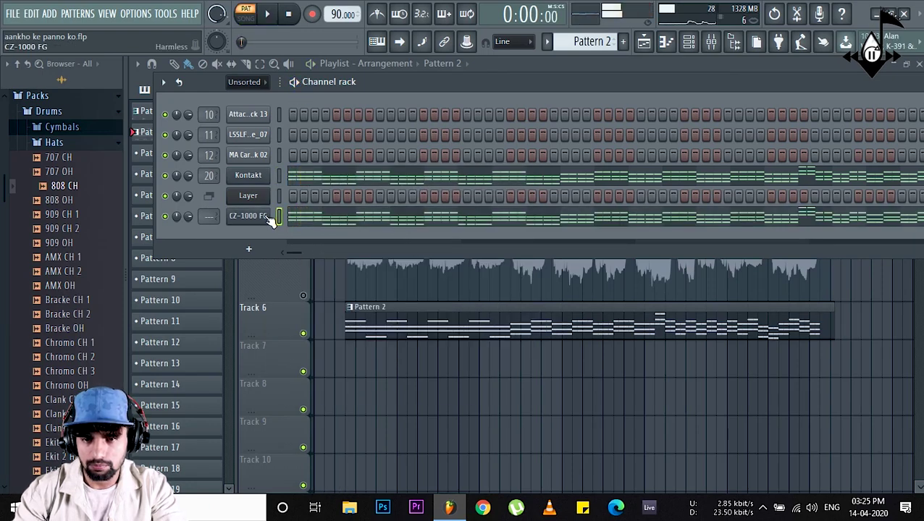
Change the new Harmless channel's preset to DX Bass 1 FG and audition it in the pattern
left_click(264, 215)
left_click(765, 123)
key("space")
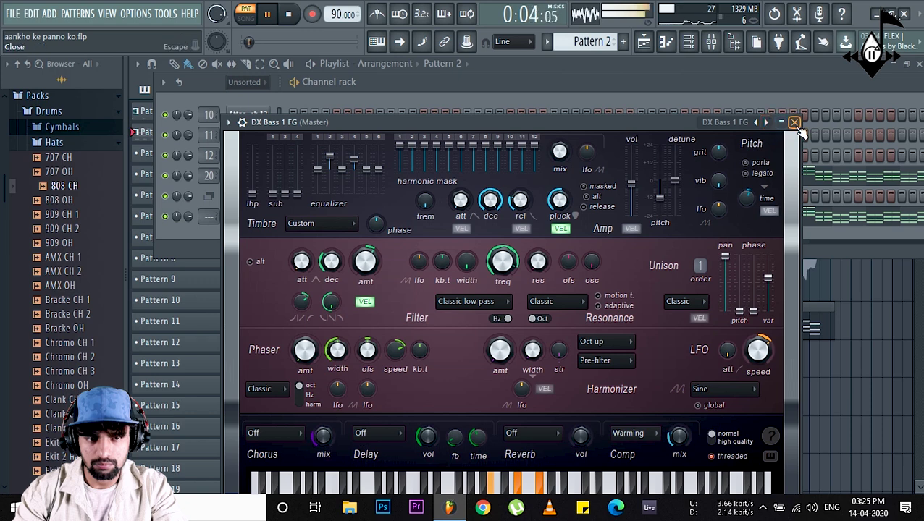
left_click(794, 122)
key("space")
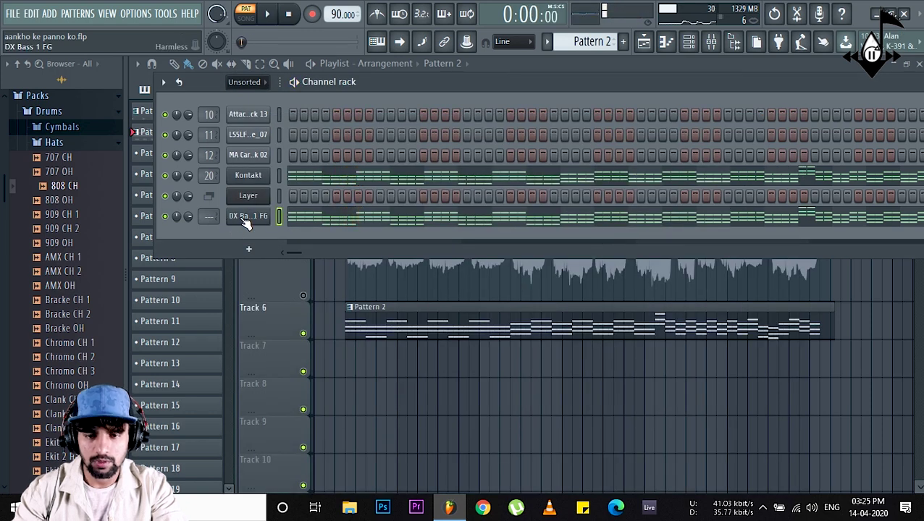
Chop the DX Bass 1 FG notes into shorter repeats using the Default chopper pattern with Absolute pattern enabled
right_click(246, 222)
left_click(297, 216)
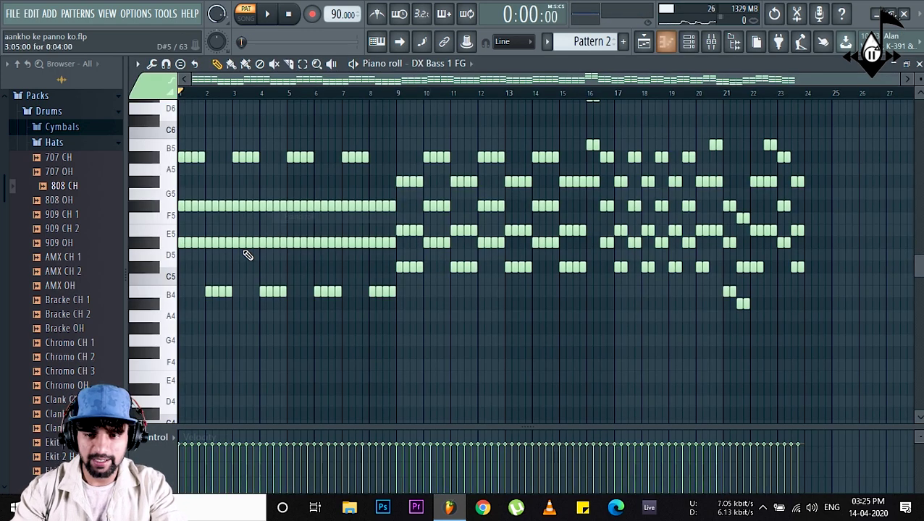
left_click(152, 64)
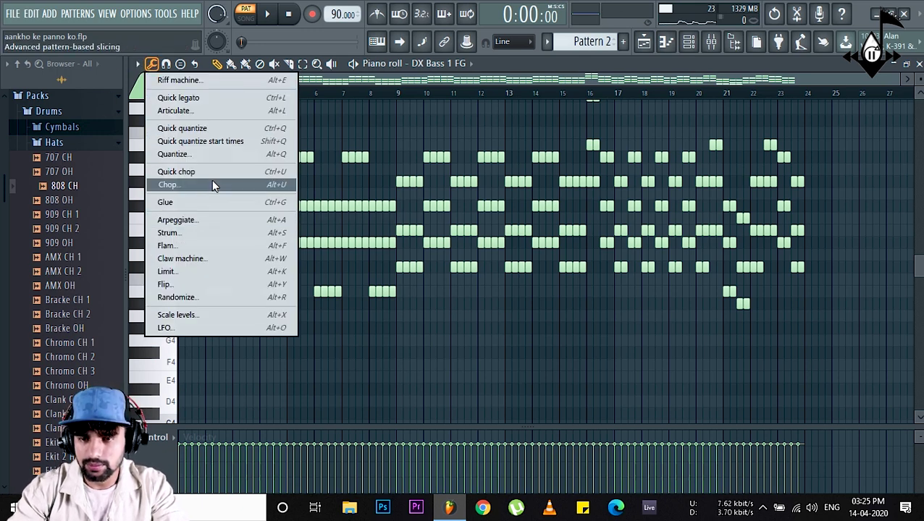
left_click(214, 186)
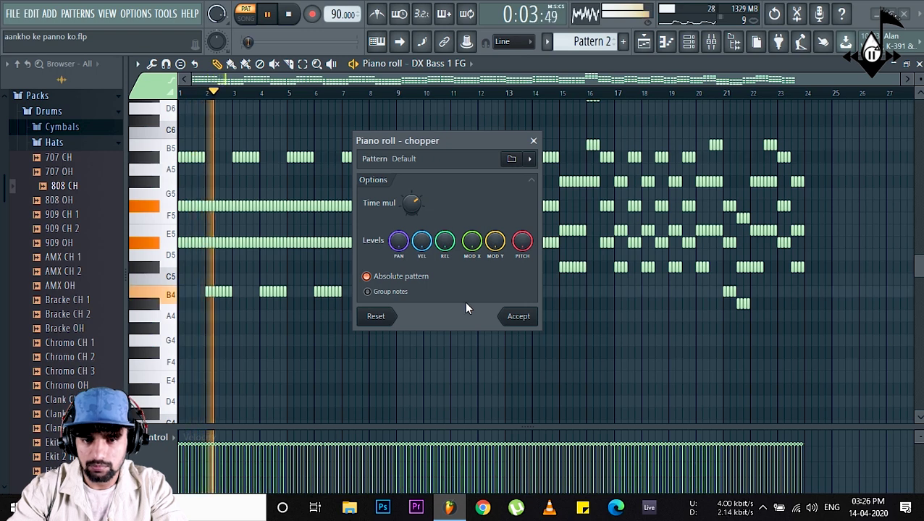
left_click(513, 317)
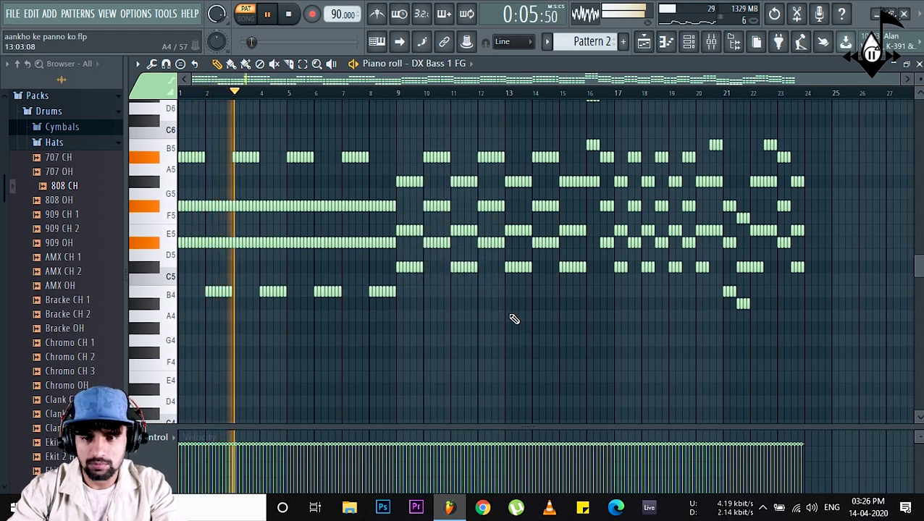
key("space")
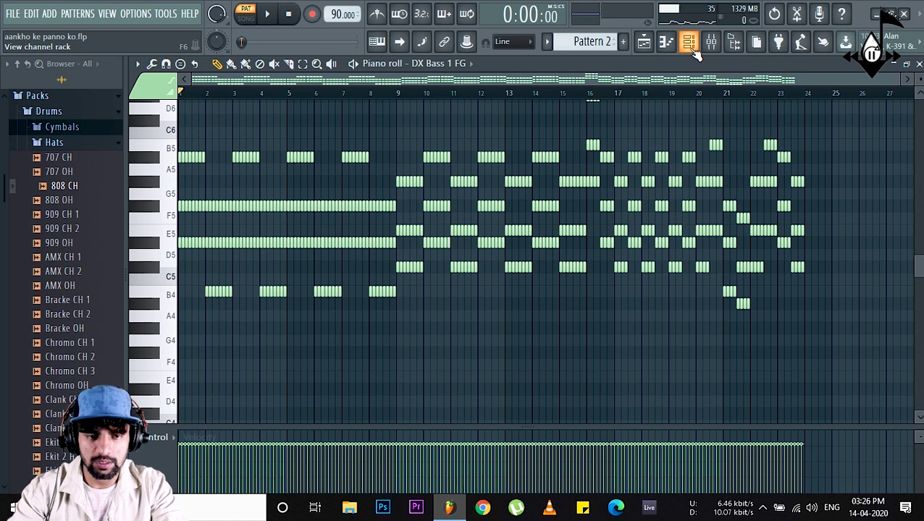
Move the chopped DX Bass 1 FG notes from Pattern 2 into Pattern 3 and route the channel to mixer insert 21
left_click(691, 49)
right_click(265, 216)
left_click(420, 217)
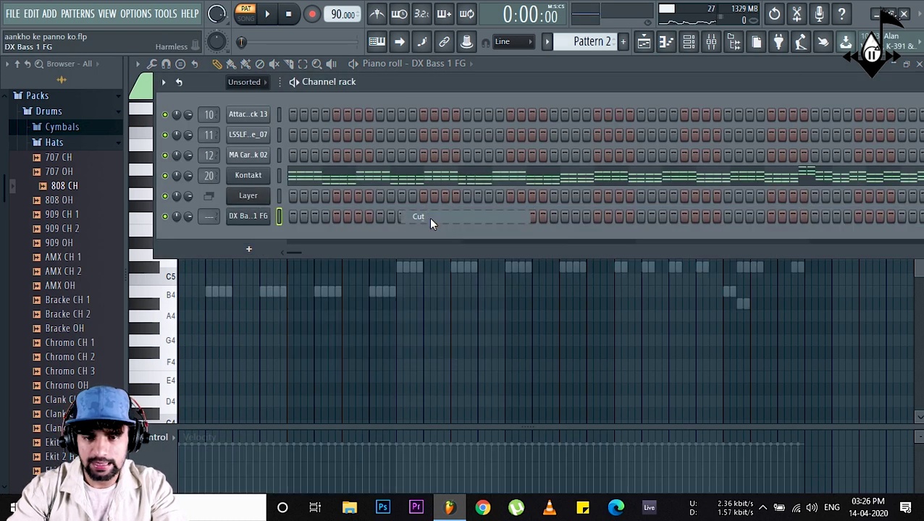
left_click(623, 41)
right_click(258, 221)
left_click(427, 244)
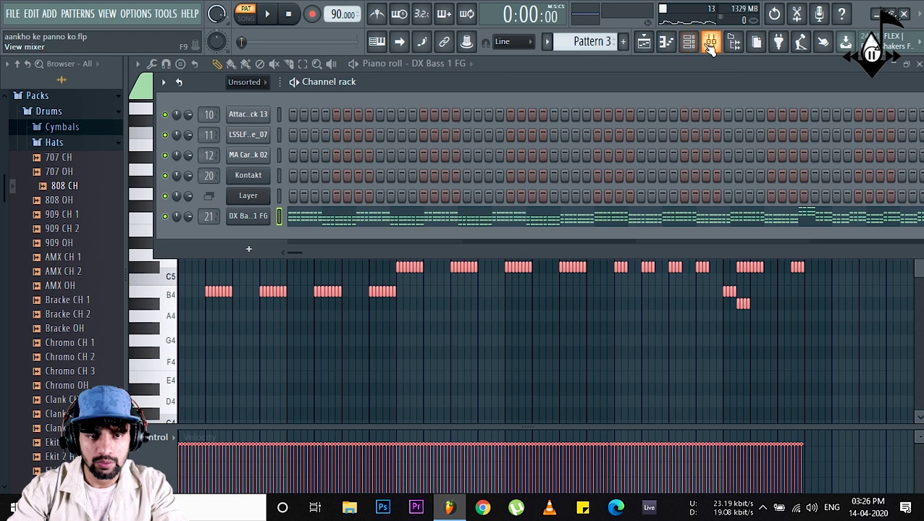
Place Pattern 3 on Track 7 aligned with the start of Pattern 2, then play from there with Track 6 muted
left_click(673, 42)
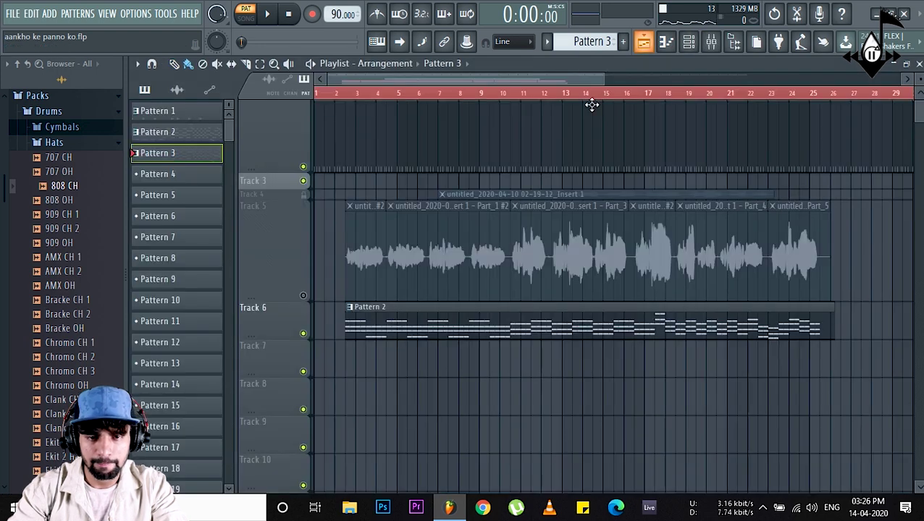
left_click(350, 372)
left_click(344, 93)
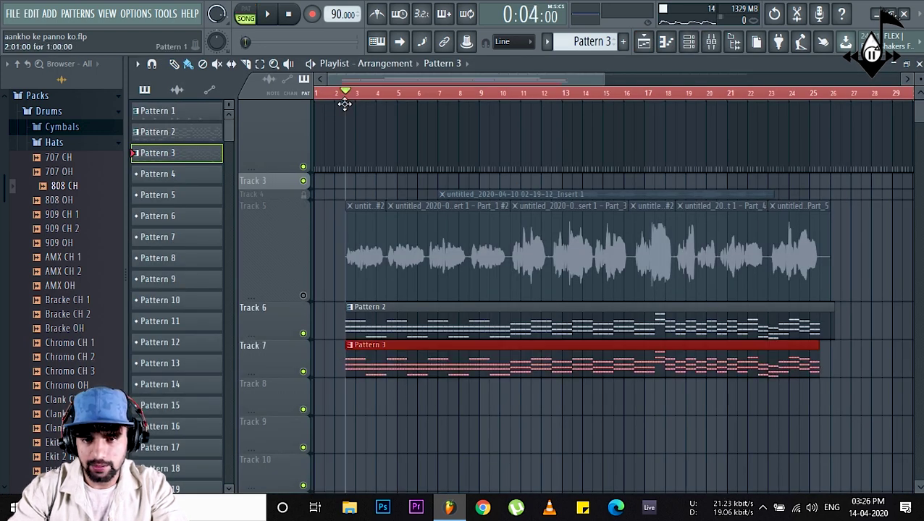
key("space")
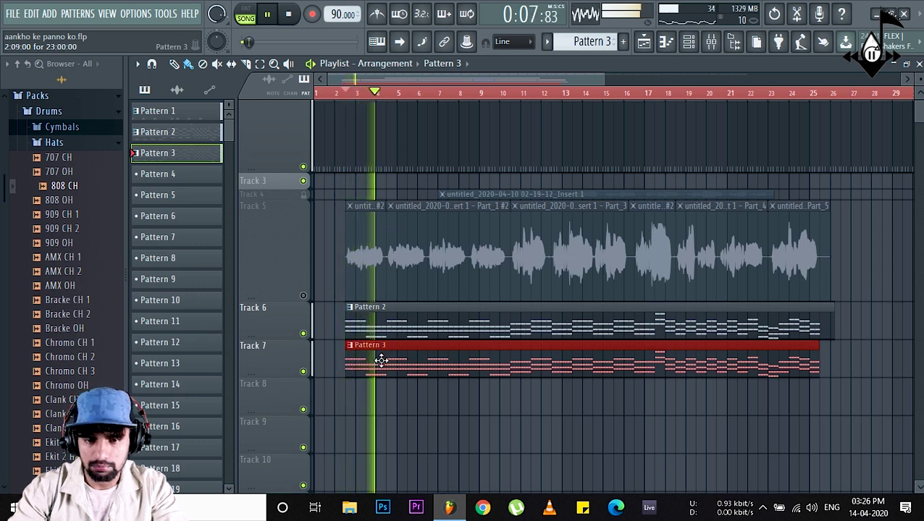
left_click(303, 333)
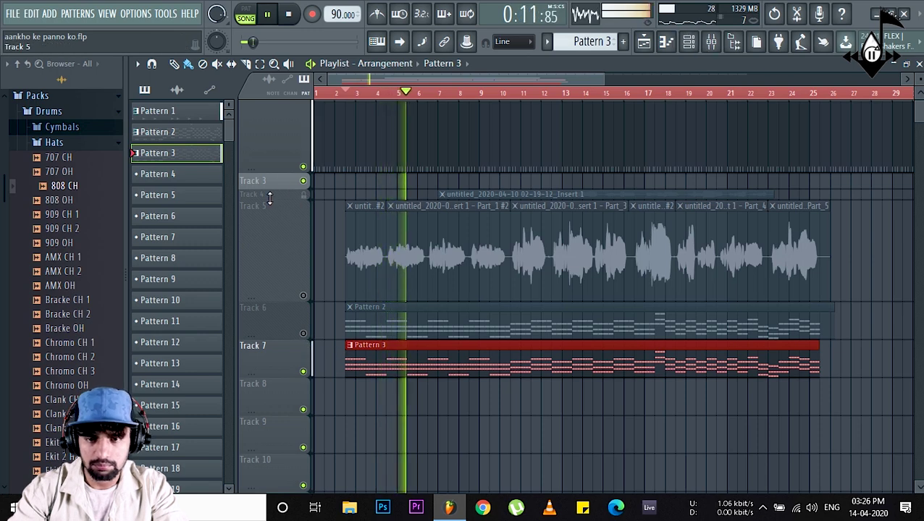
Stop playback and load the Kickstart effect into slot 5 of mixer insert 21
left_click(711, 41)
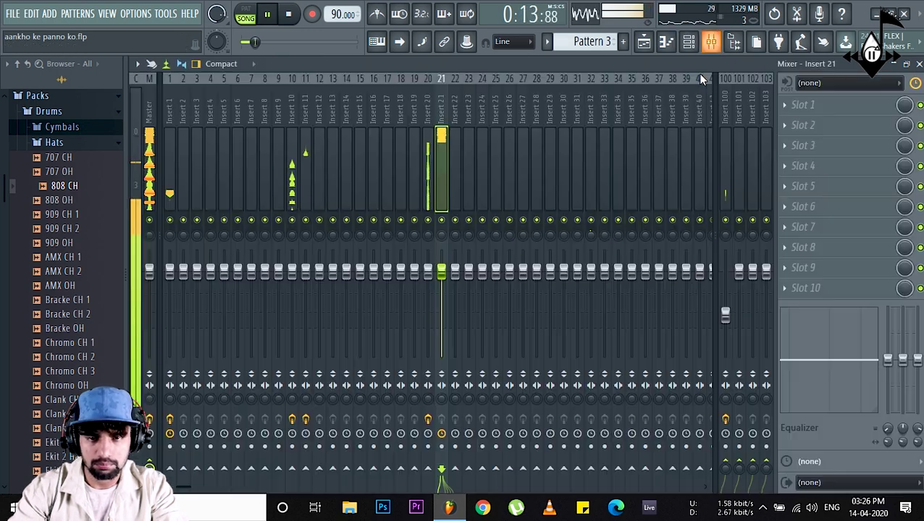
key("space")
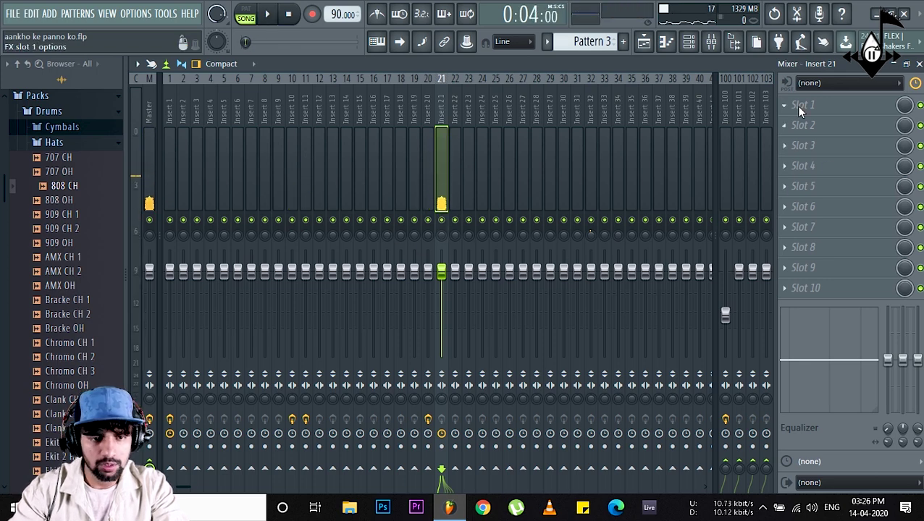
left_click(798, 105)
key("Escape")
key("space")
key("space")
left_click(803, 187)
left_click(486, 286)
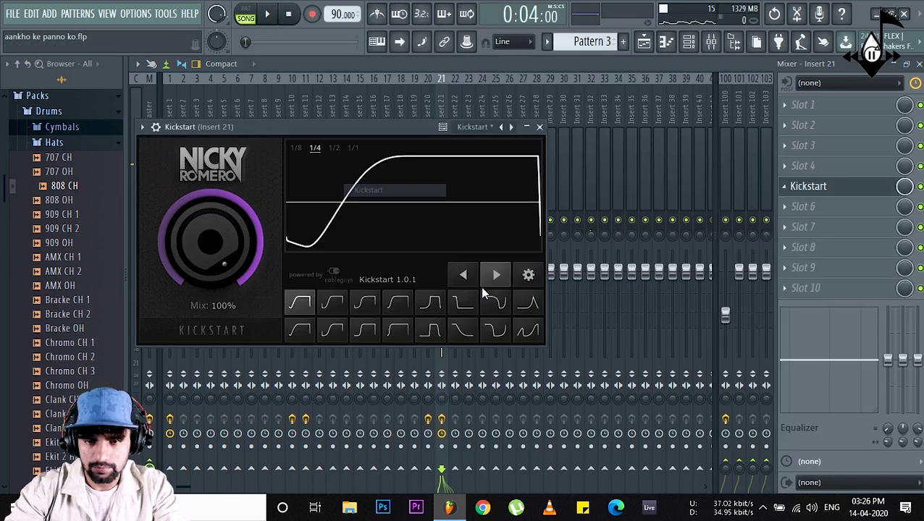
Set the Kickstart mix to 91% during playback, compare the second curve, and return to the Free Punch curve
key("space")
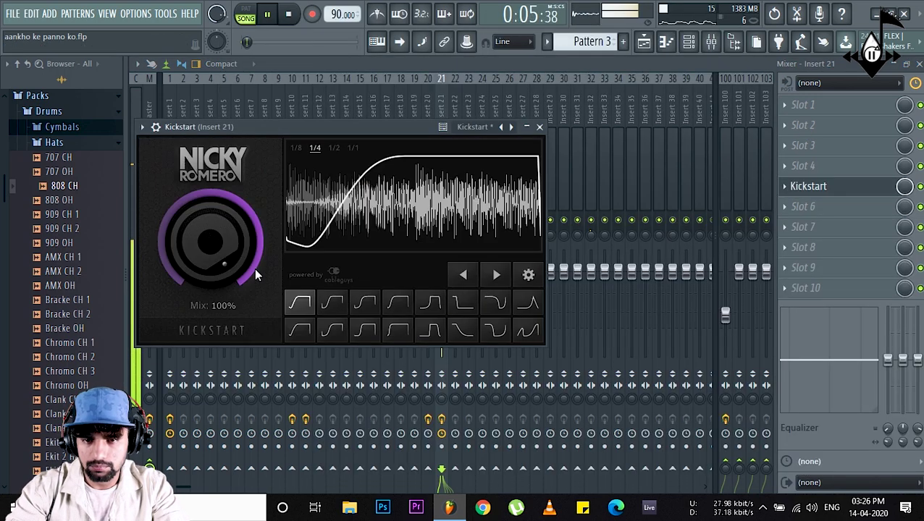
left_click_drag(249, 260, 249, 274)
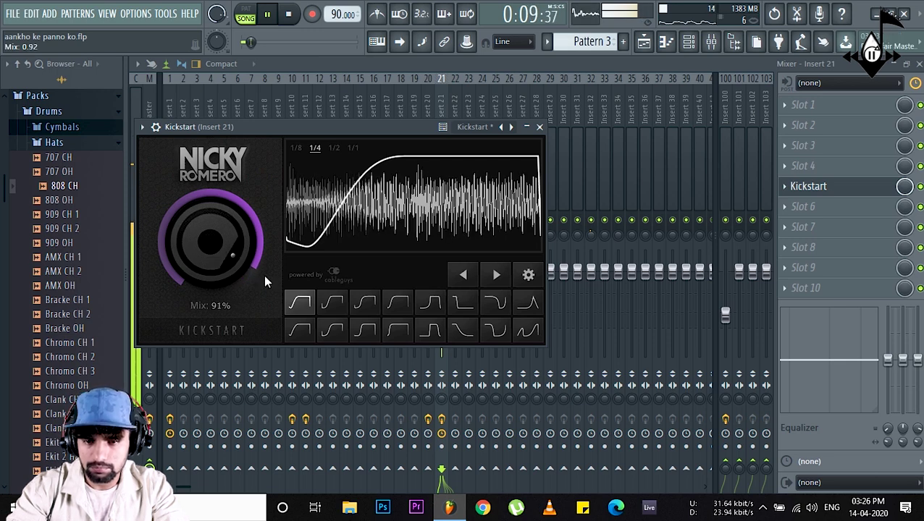
left_click(330, 304)
left_click(299, 303)
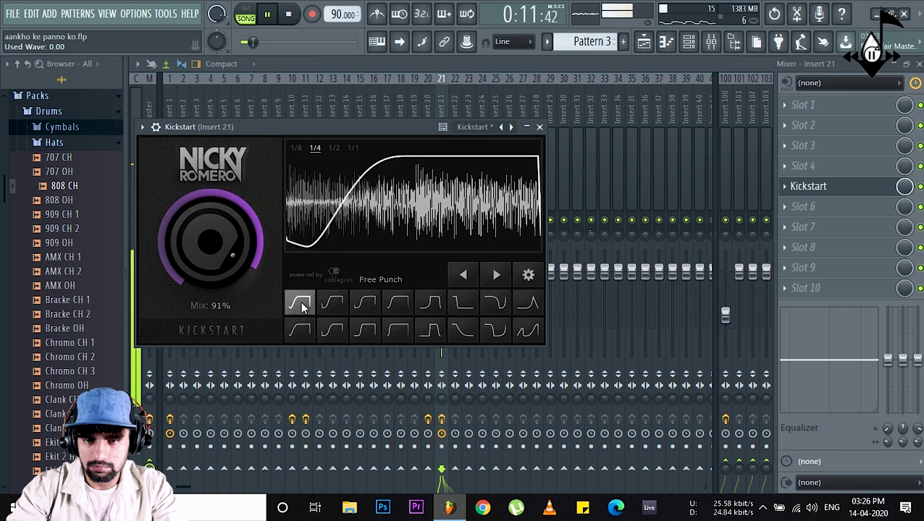
left_click(540, 128)
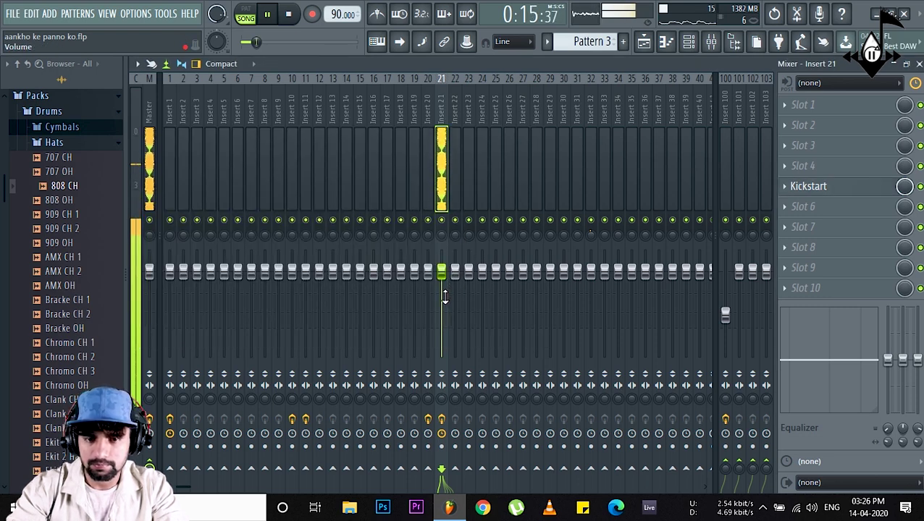
Lower the volume of mixer insert 21 to -12.0 dB
left_click(644, 41)
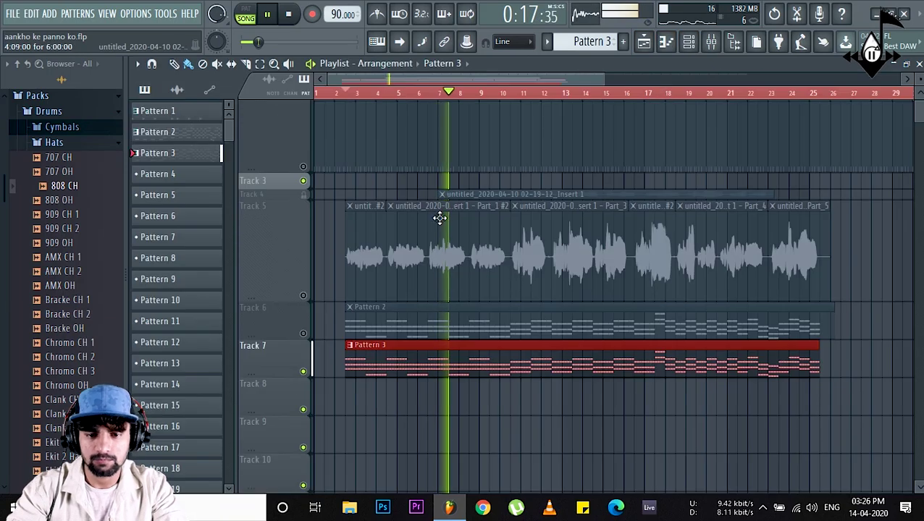
left_click(711, 41)
key("space")
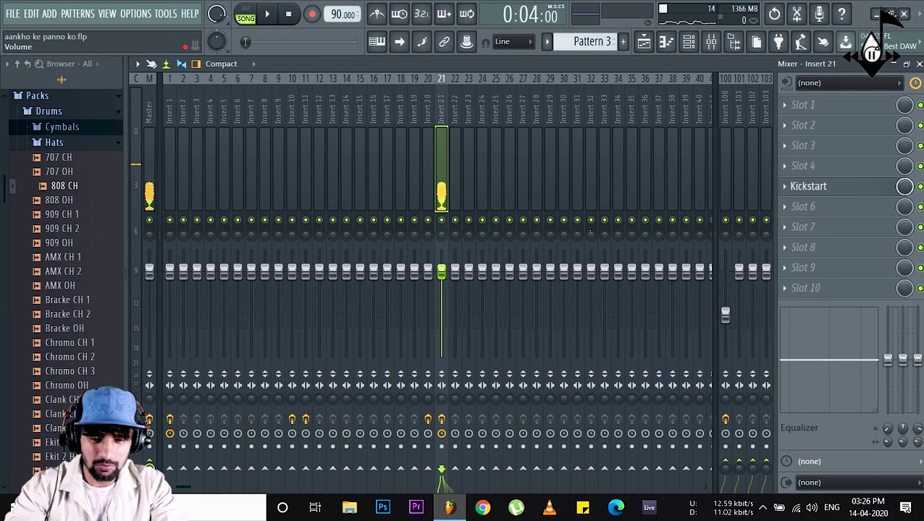
left_click_drag(441, 271, 441, 285)
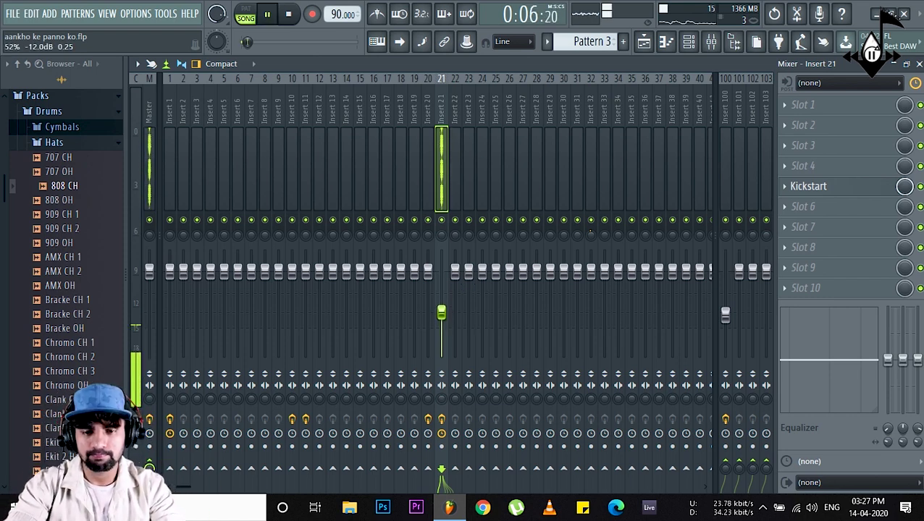
Return to the playlist, unmute Track 6, and play the Pattern 2 and Pattern 3 clips together
left_click(645, 43)
key("space")
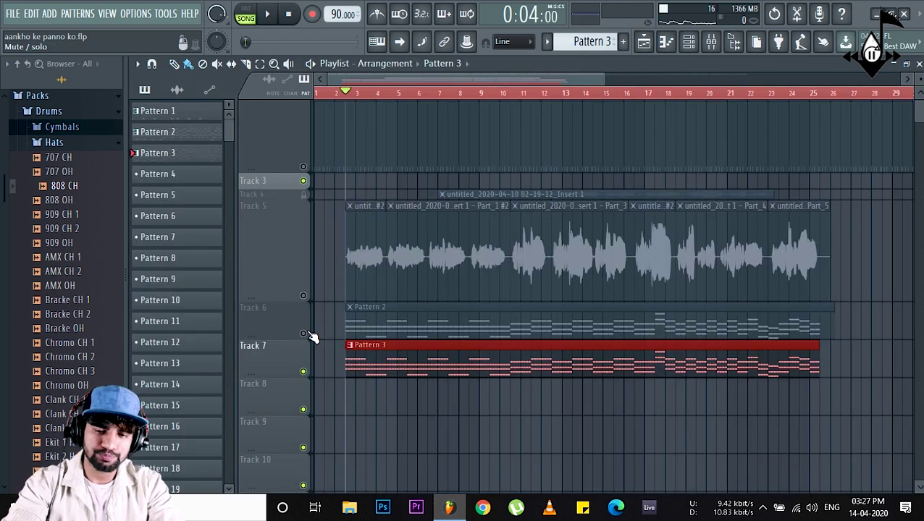
left_click(307, 335)
key("space")
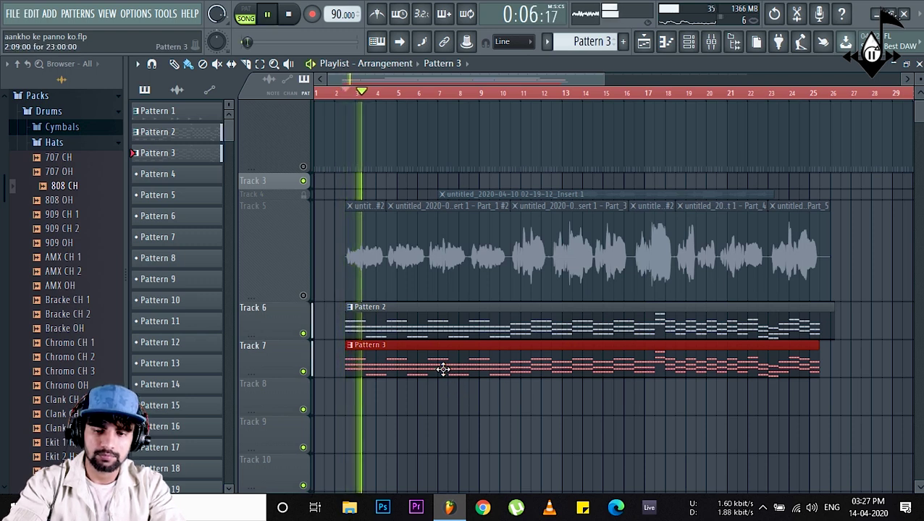
Unmute the track above Track 3, play the arrangement again, and continue listening from bar 10 before stopping playback
key("space")
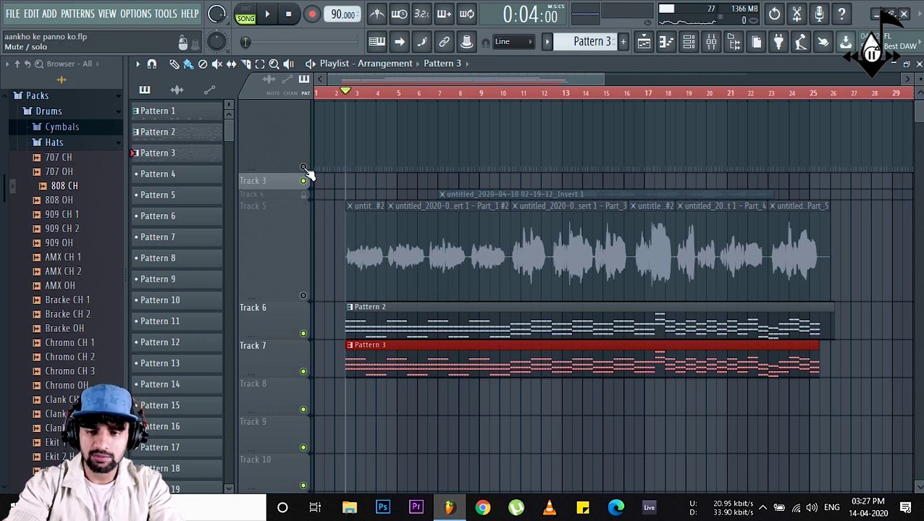
key("space")
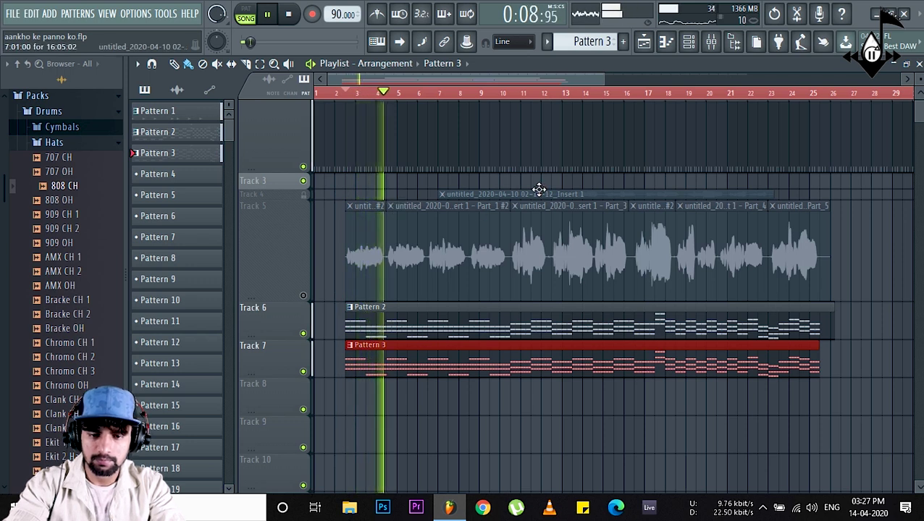
left_click(495, 93)
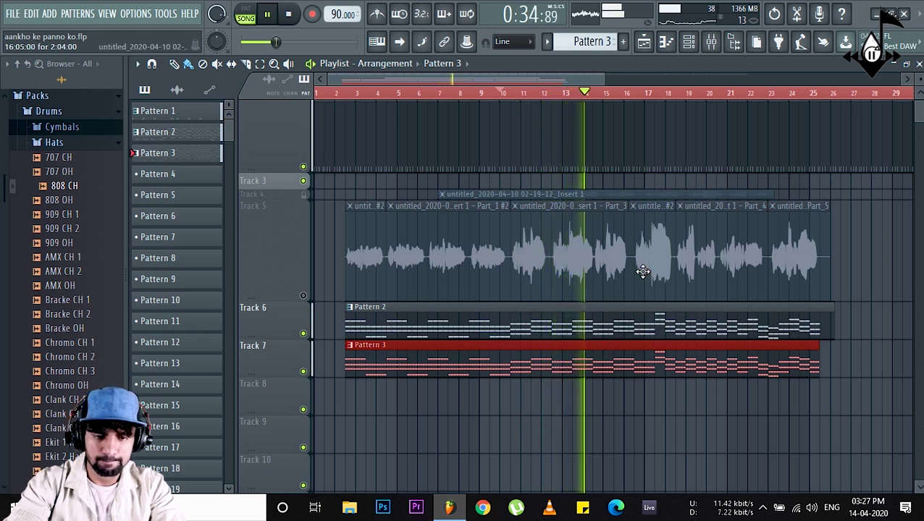
key("space")
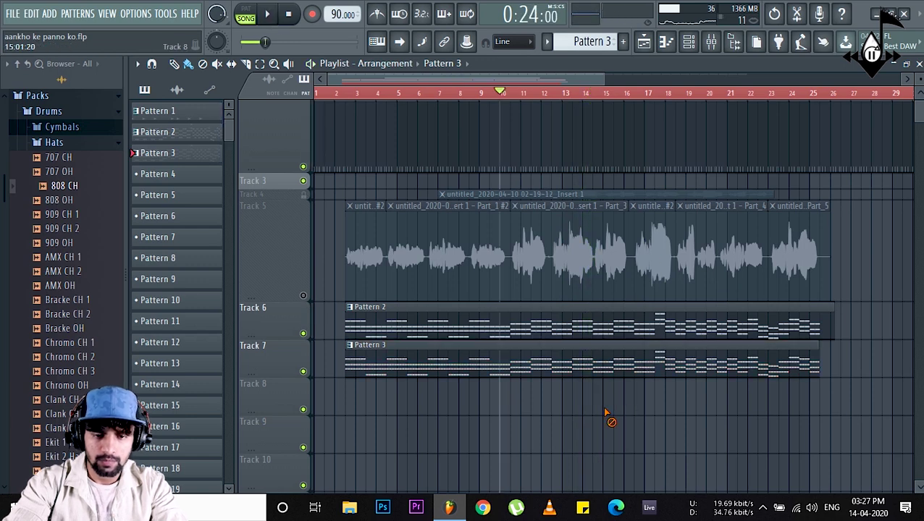
Copy the notes of the DX Bass 1 FG channel from Pattern 3 and create a new empty Pattern 4
left_click(690, 43)
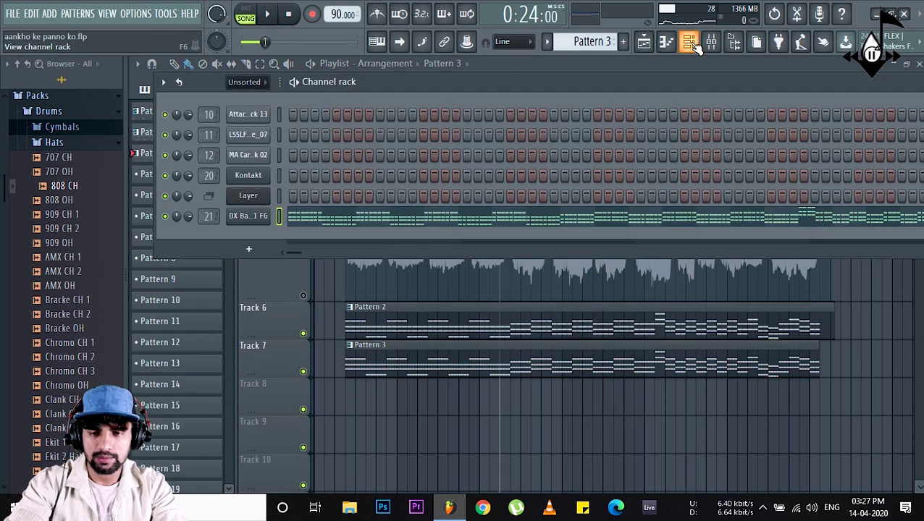
right_click(265, 202)
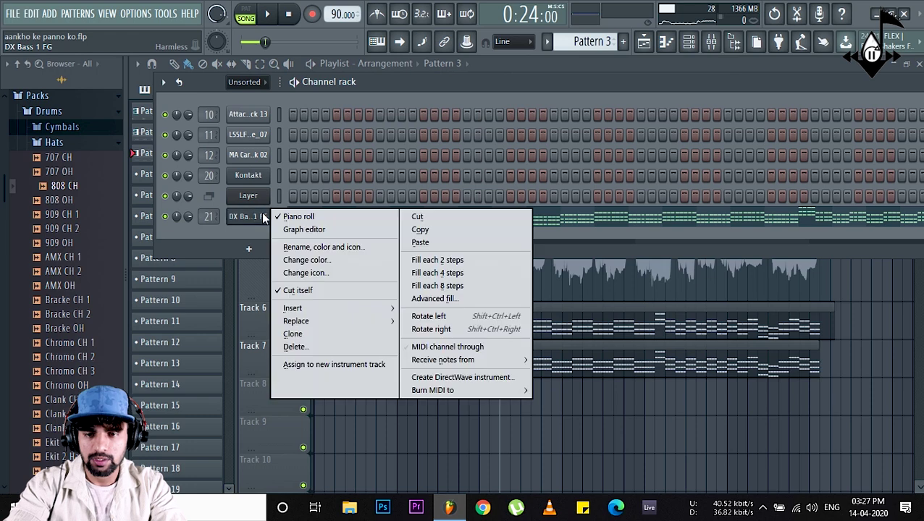
left_click(460, 216)
left_click(627, 42)
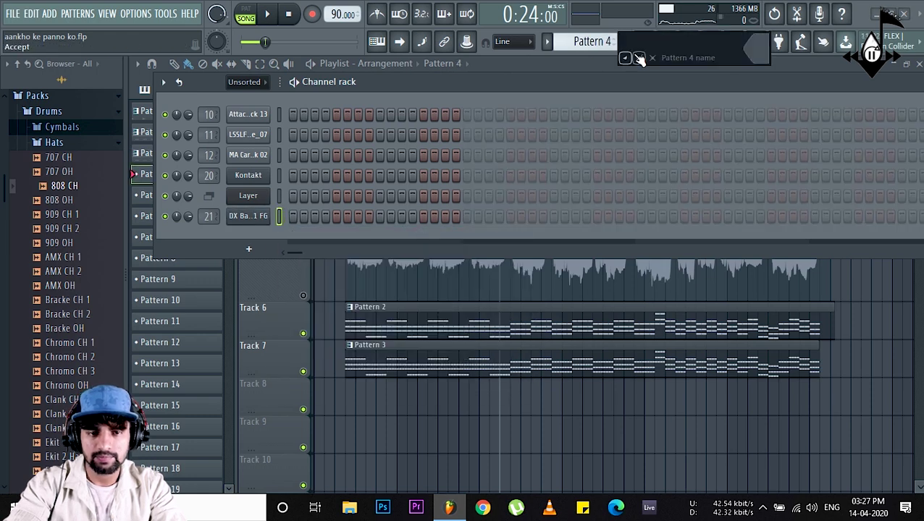
Add a new Harmless channel and load its BOC Pad NUC preset
left_click(250, 246)
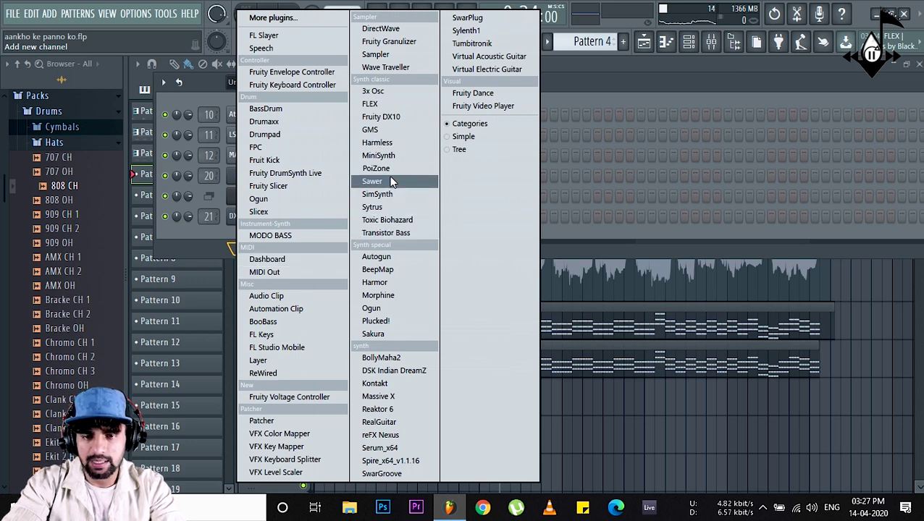
left_click(378, 142)
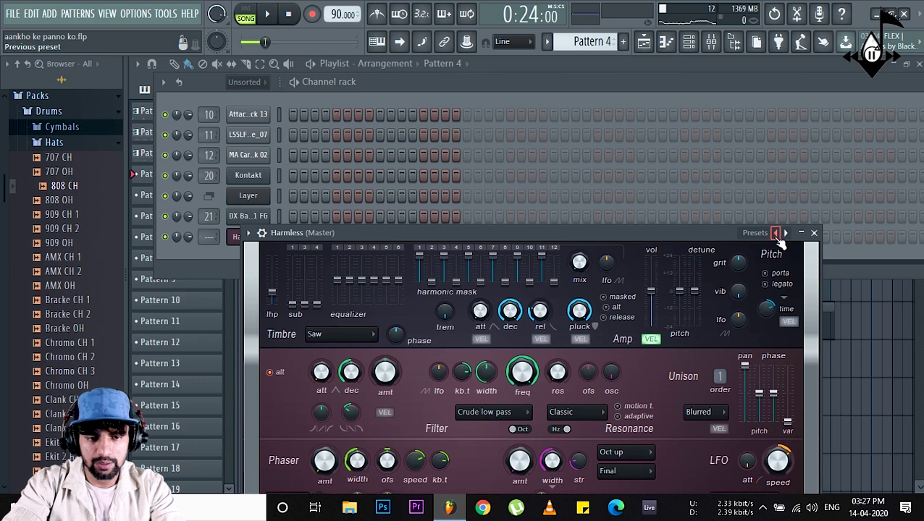
left_click(785, 234)
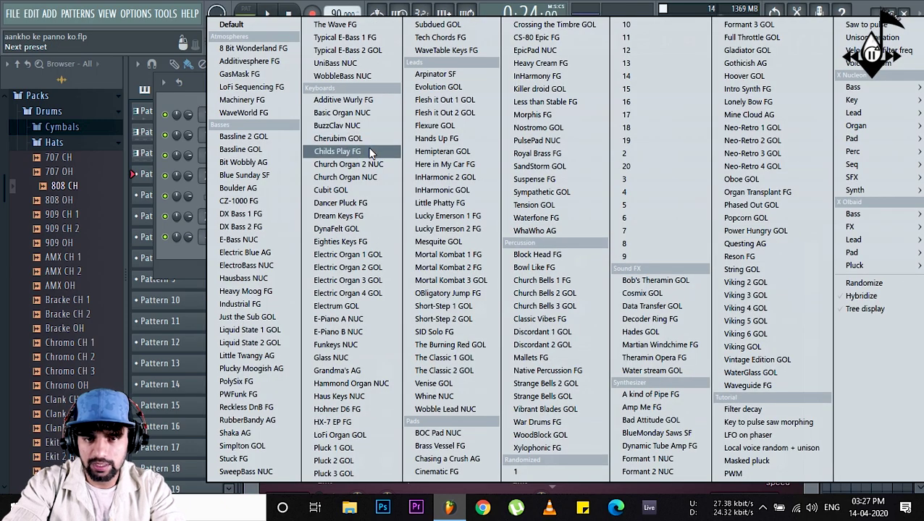
left_click(438, 433)
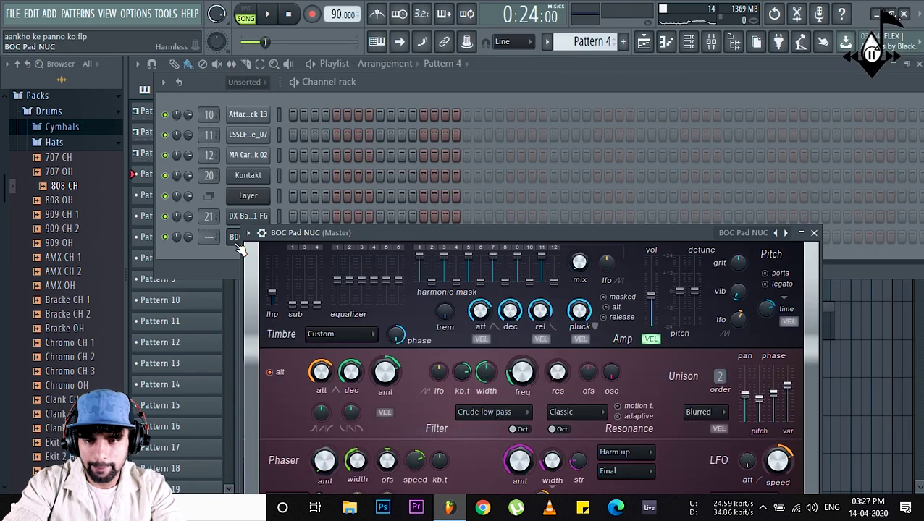
Paste the copied chord notes into the BOC Pad NUC channel and open them in the piano roll
right_click(248, 237)
right_click(257, 239)
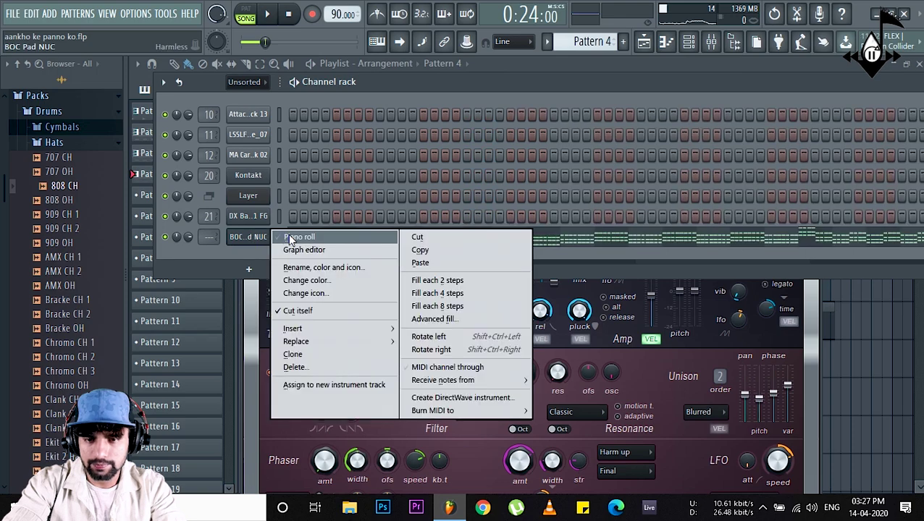
left_click(279, 237)
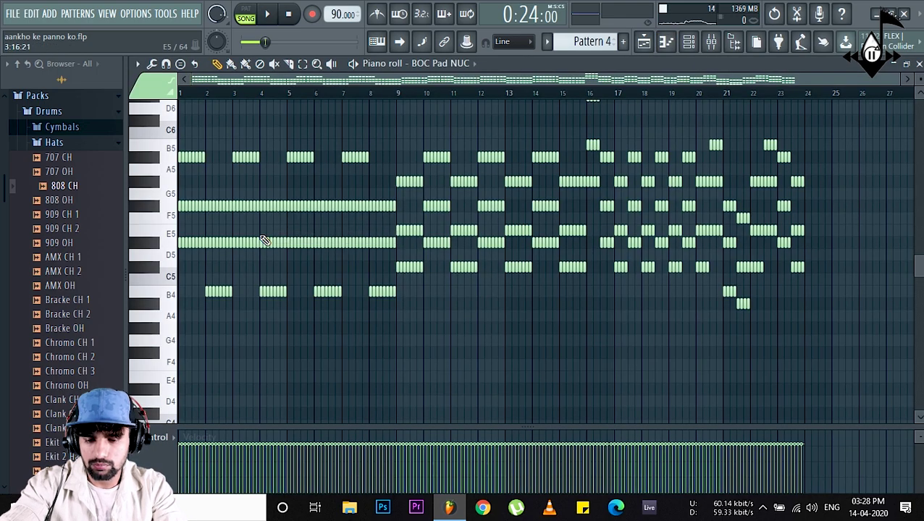
Glue all the chopped notes into sustained chord notes and play Pattern 4 on its own in pattern mode
key("ctrl+a")
key("ctrl+d")
key("space")
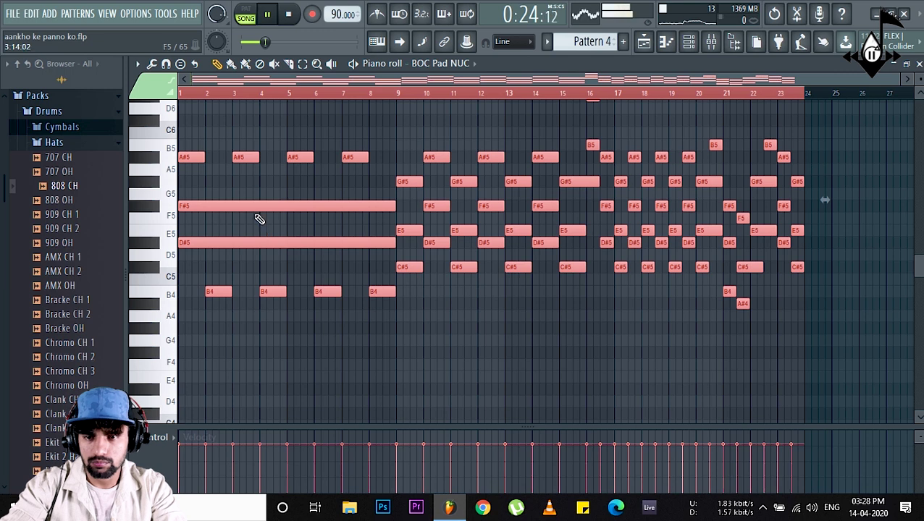
key("space")
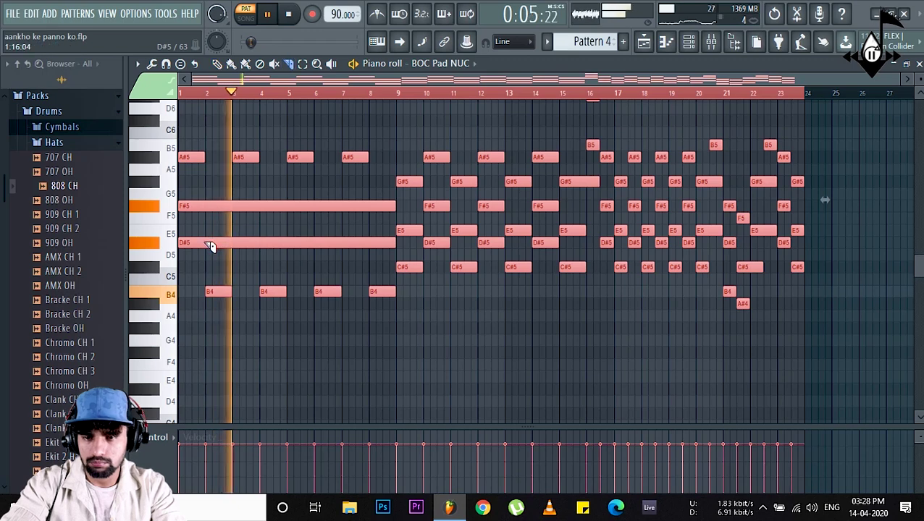
Slice the long F#5 and D#5 notes at every bar from 2 to 8, and the late C#5 note at bar 22
key("c")
left_click_drag(206, 210, 208, 210)
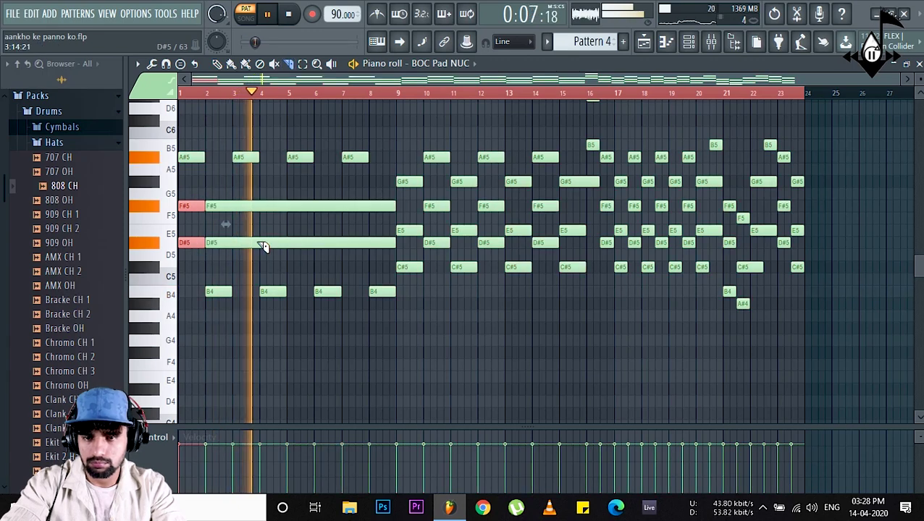
mouse_move(262, 241)
left_mouse_down()
mouse_move(260, 206)
mouse_move(233, 207)
mouse_move(288, 207)
left_mouse_up()
key("space")
mouse_move(316, 242)
left_mouse_down()
mouse_move(317, 212)
mouse_move(342, 207)
mouse_move(375, 231)
left_mouse_up()
left_click_drag(752, 265, 755, 270)
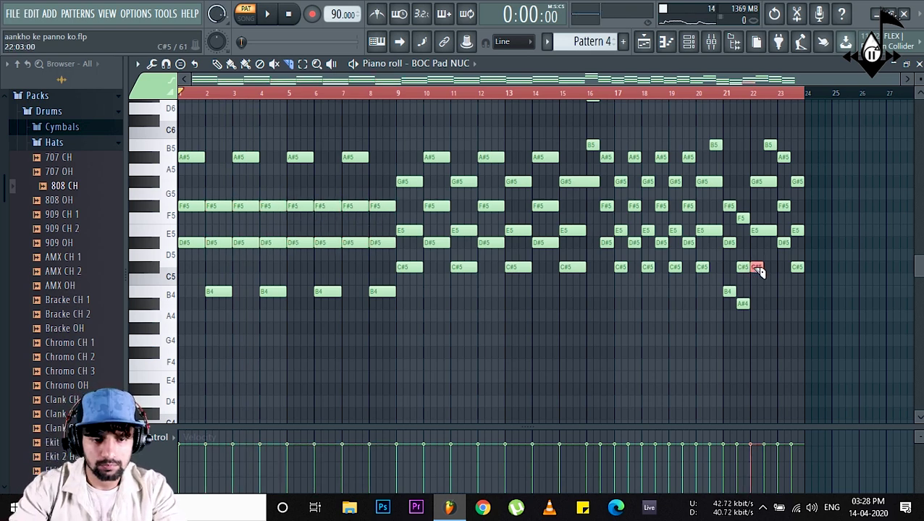
Route the BOC Pad NUC channel to mixer insert 22
key("F9")
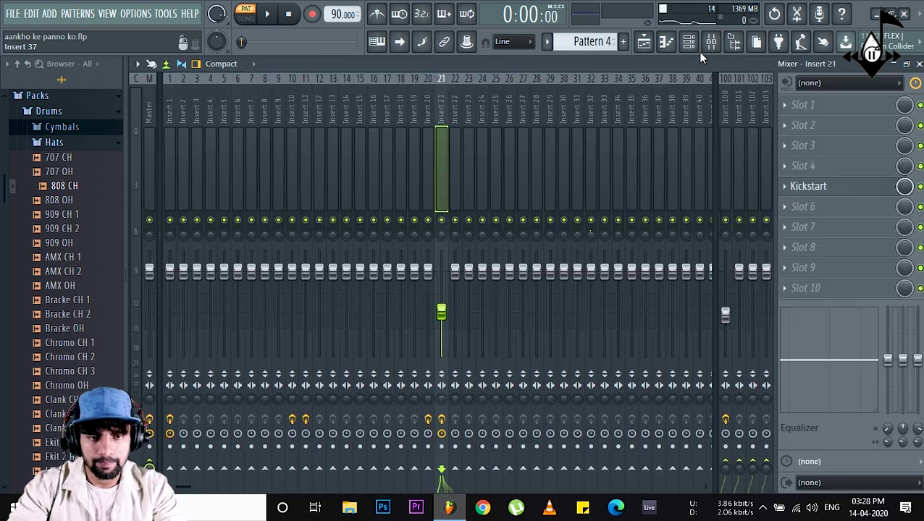
key("F6")
scroll(209, 236, "up", 9)
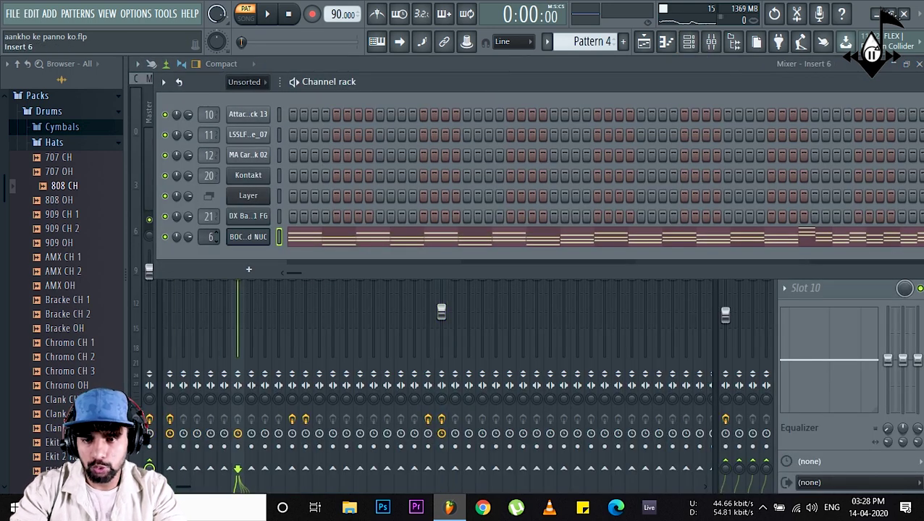
scroll(210, 237, "up", 8)
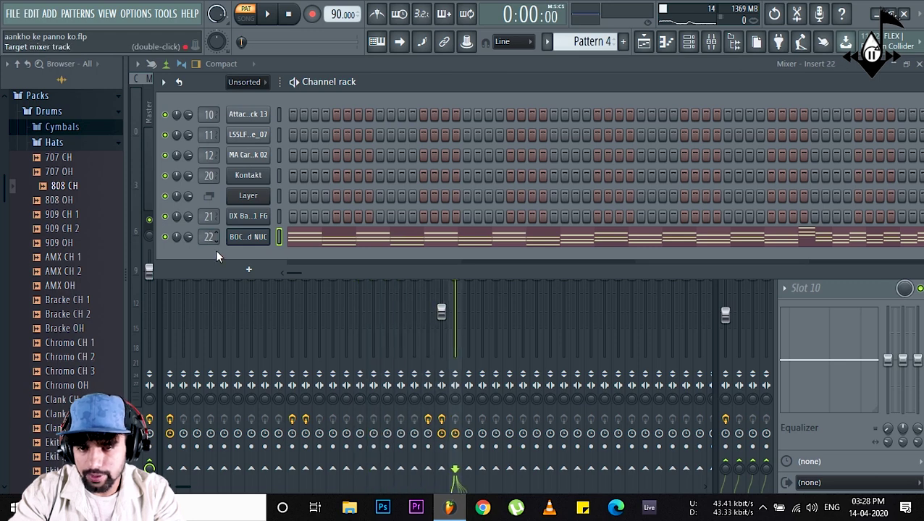
Audition the Harmless pad presets Brass Vessel FG and Chasing a Crush AG with Pattern 4, and look through the full preset list
key("space")
left_click(248, 236)
left_click_drag(736, 228, 705, 72)
left_click(753, 76)
key("space")
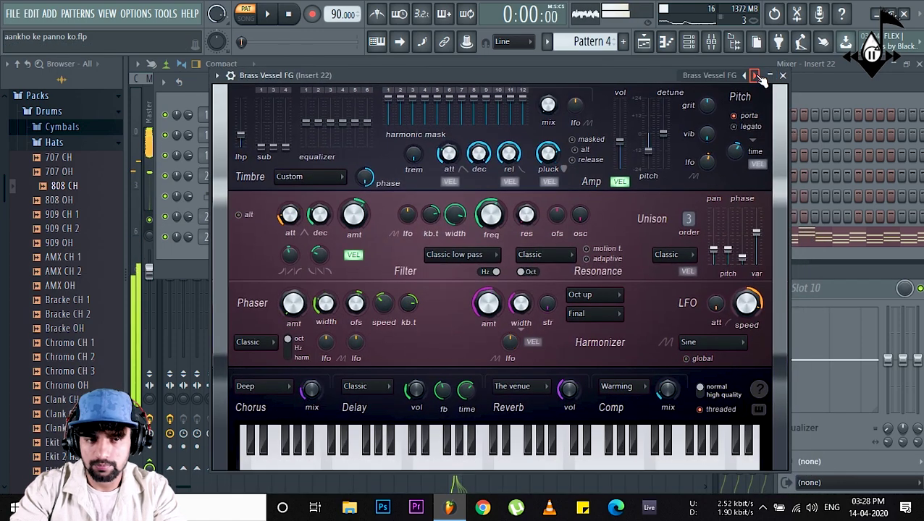
left_click(754, 75)
key("space")
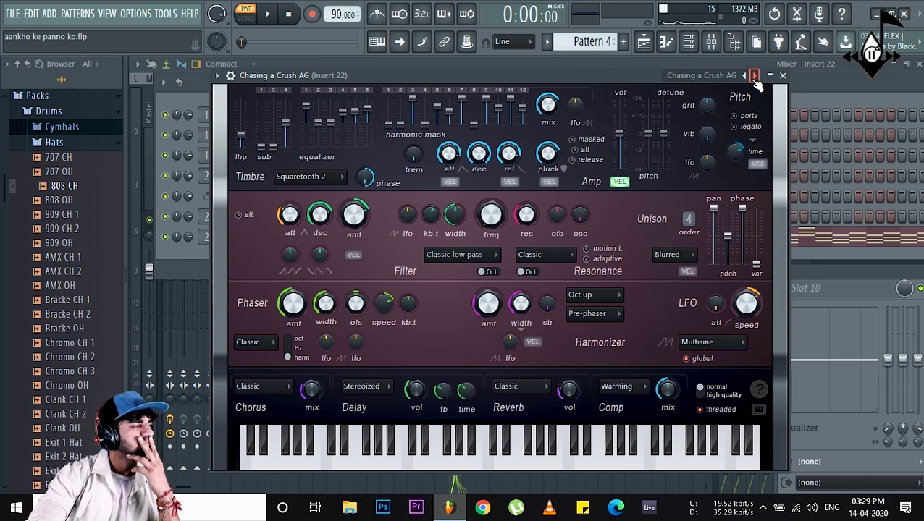
left_click(753, 76)
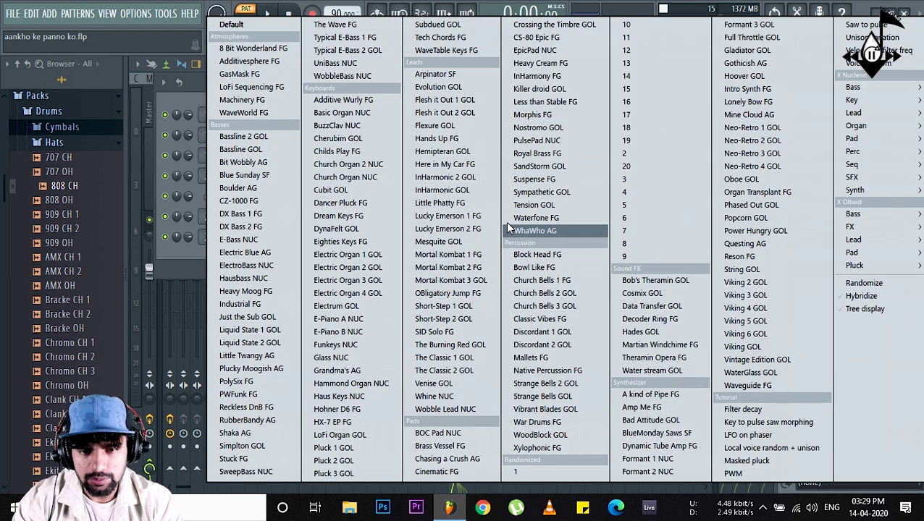
left_click(172, 90)
Replace the Harmless instrument on the Chasing a Crush AG channel with Serum_x64, keeping its notes
right_click(267, 246)
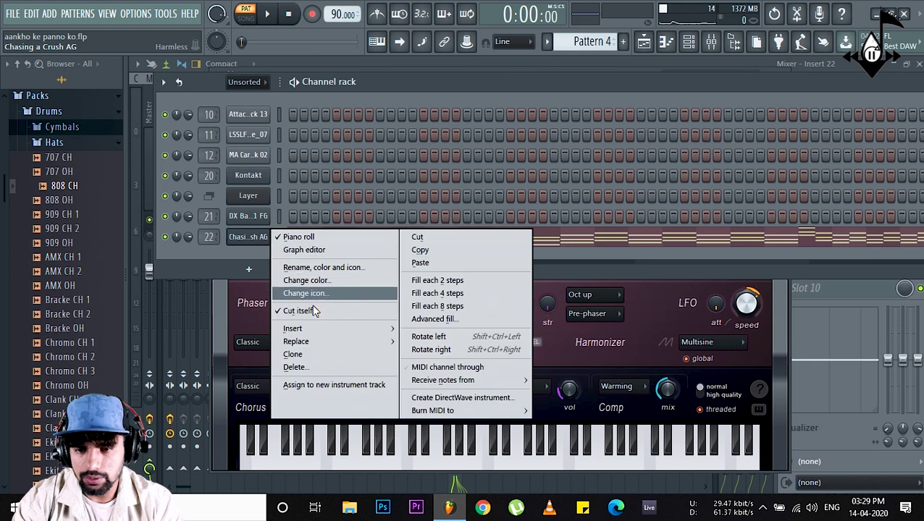
mouse_move(356, 343)
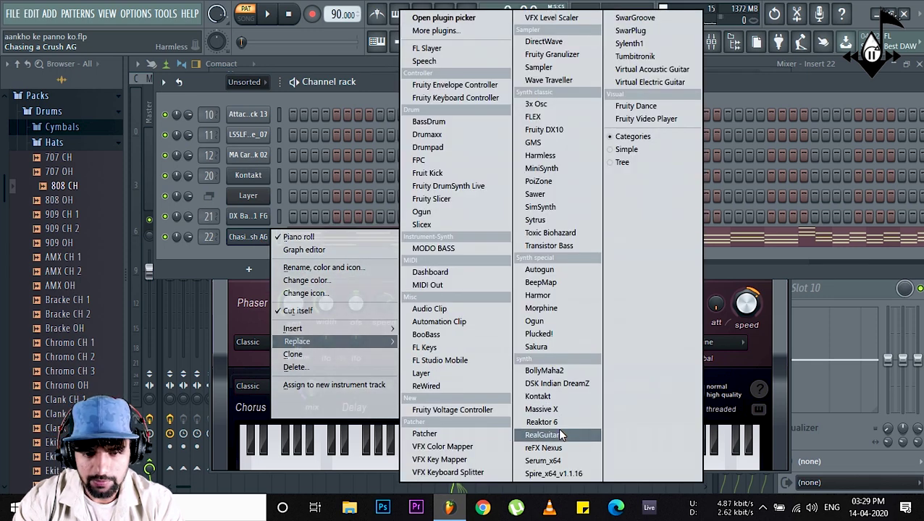
left_click(551, 460)
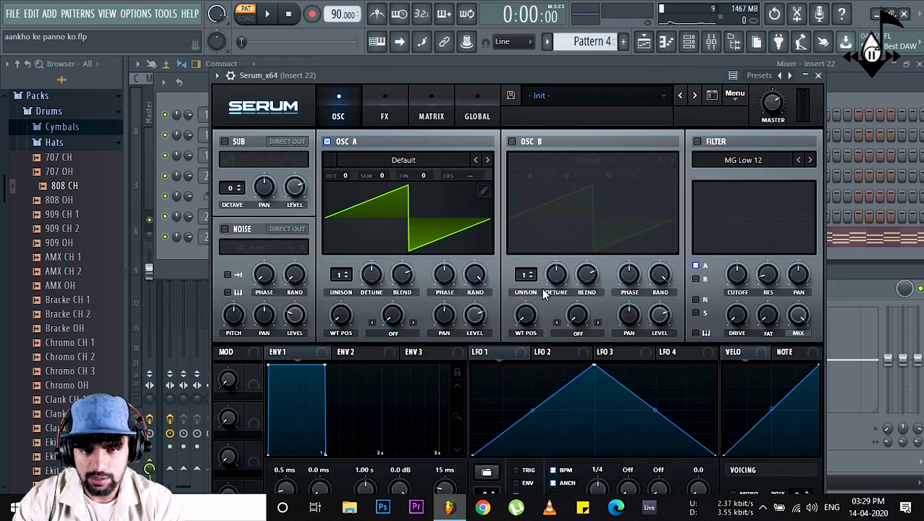
Browse Serum's factory presets in the Bass, FX, Misc, Pads and Plucked categories and close the plugin window
left_click(663, 96)
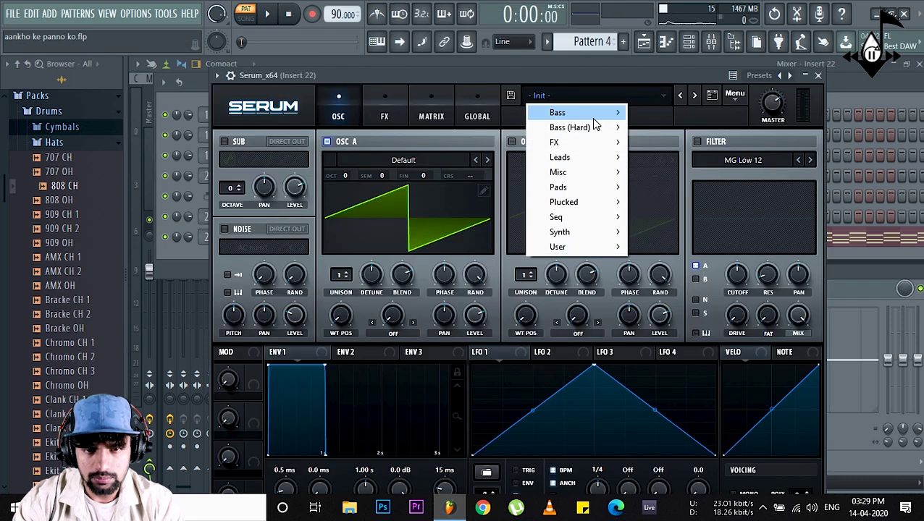
mouse_move(595, 129)
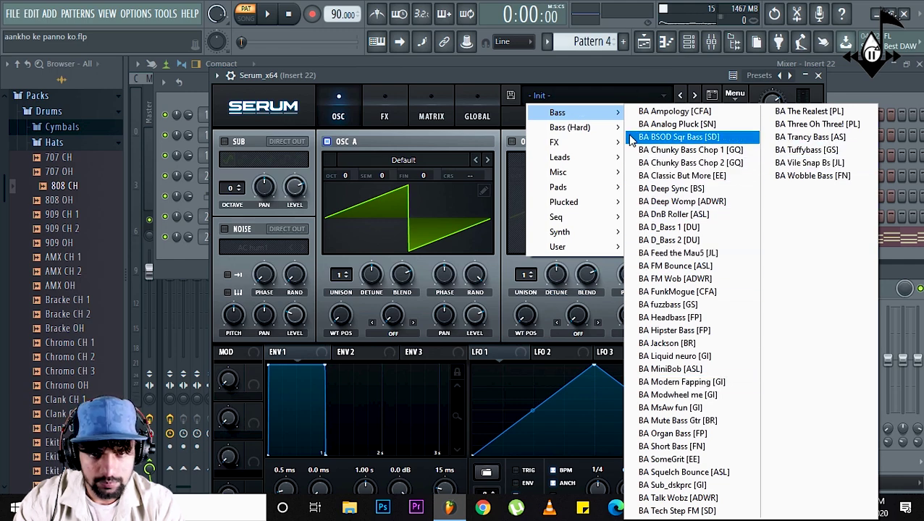
mouse_move(607, 145)
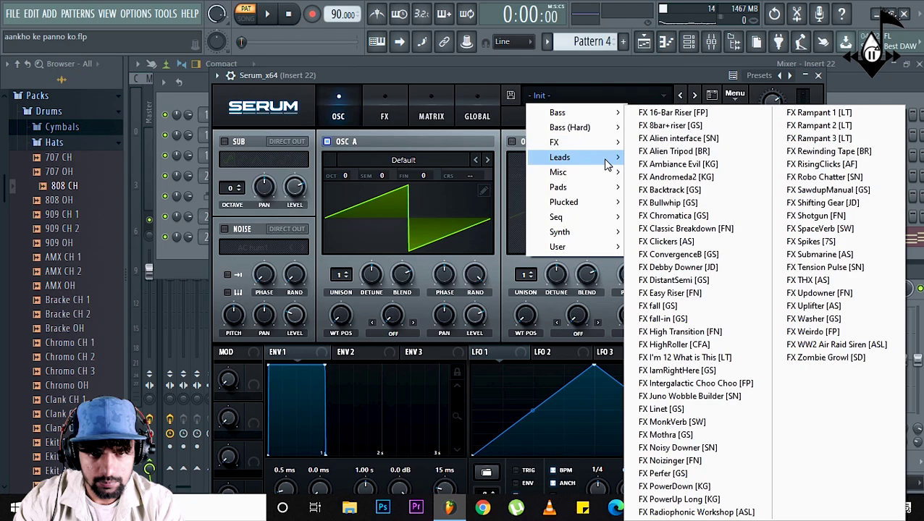
mouse_move(606, 165)
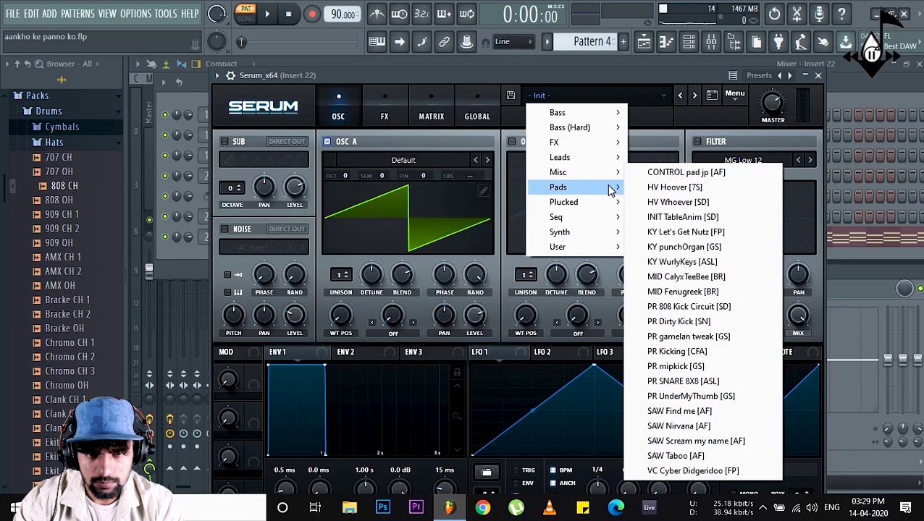
mouse_move(610, 190)
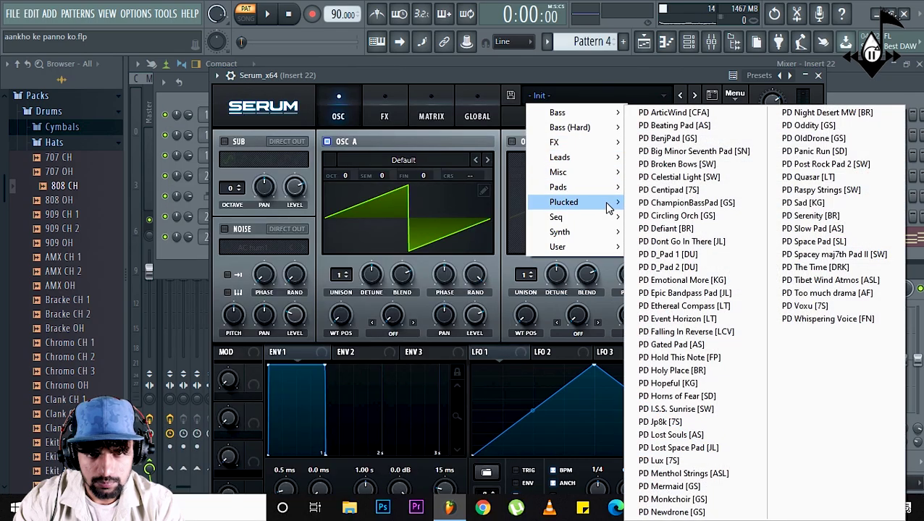
mouse_move(608, 208)
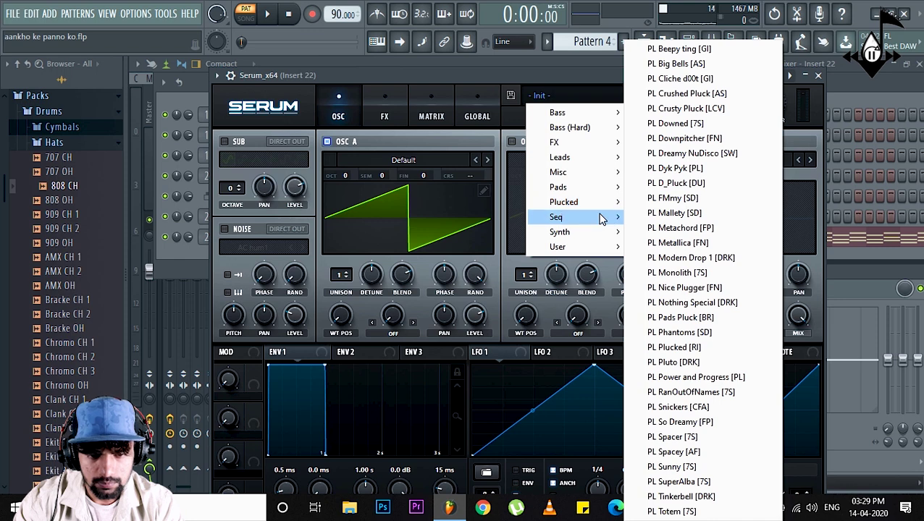
left_click(818, 76)
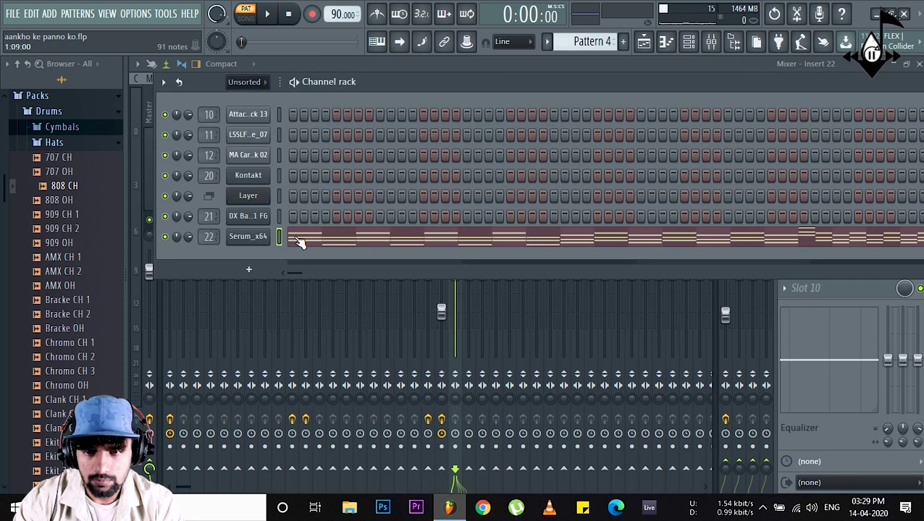
Replace the Serum_x64 instrument with reFX Nexus, load BR Analog Brass 1 from Synthetic Brass, and close the plugin window
right_click(264, 236)
mouse_move(326, 340)
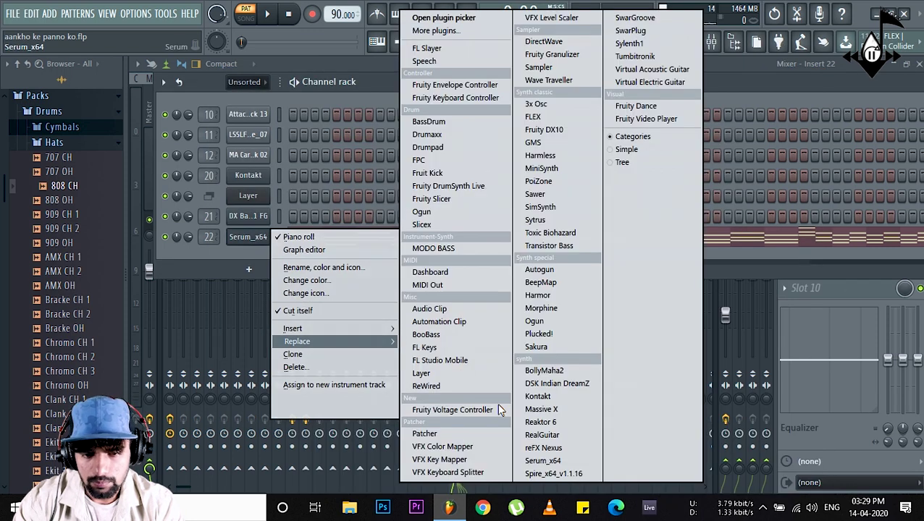
left_click(557, 449)
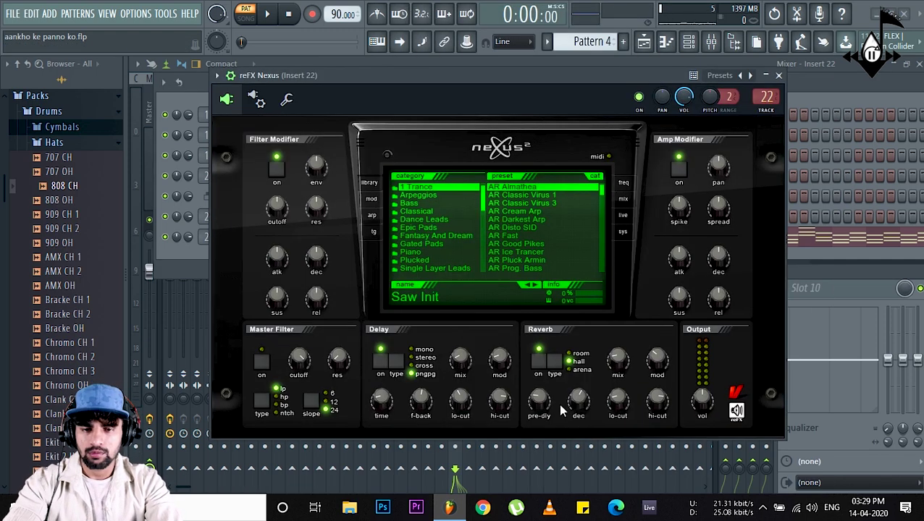
scroll(482, 208, "down", 5)
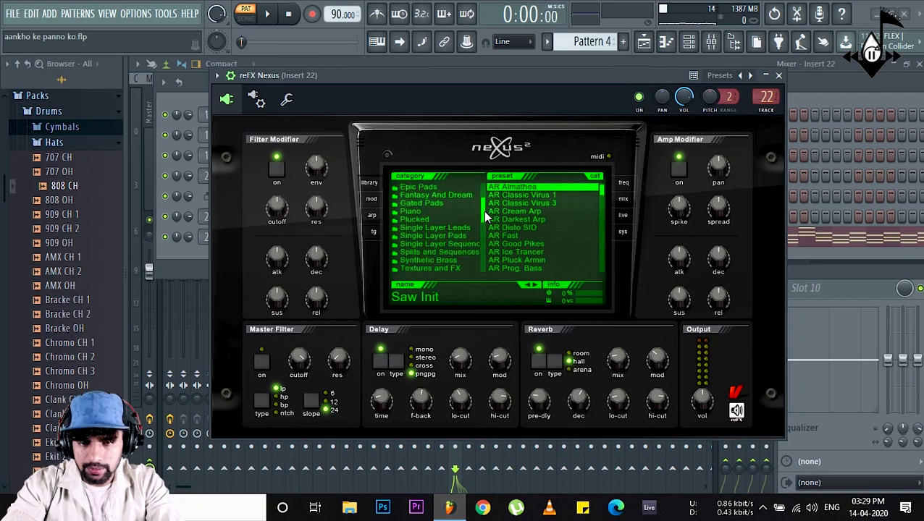
left_click(452, 243)
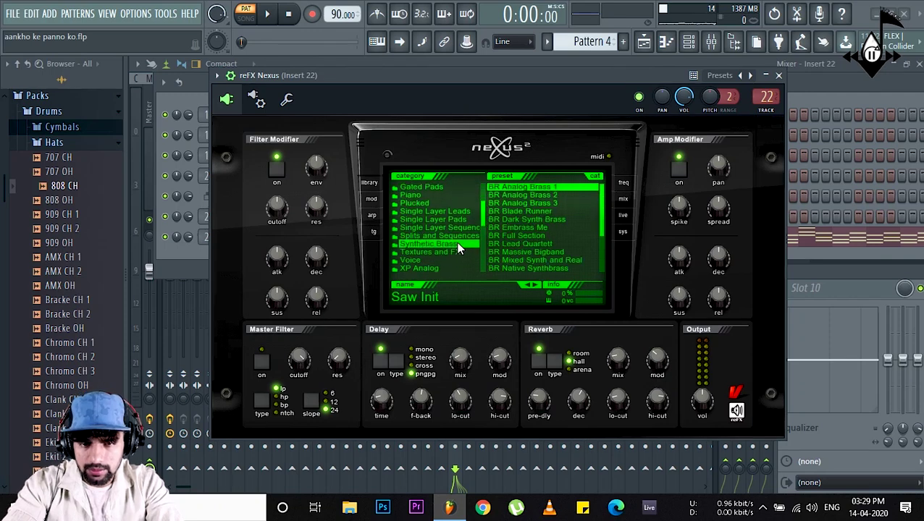
left_click(543, 187)
left_click(777, 76)
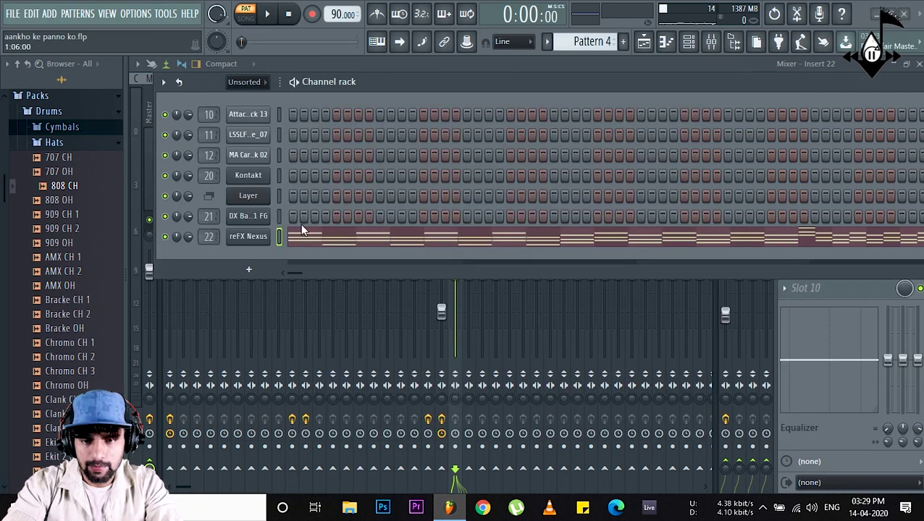
Move the chord notes from the reFX Nexus channel to the Layer channel
right_click(246, 236)
left_click(416, 234)
right_click(248, 195)
left_click(420, 222)
In the reFX Nexus piano roll, draw a D#5, F#5 and A#5 chord nine steps long at bar 1 and play it
right_click(249, 236)
right_click(275, 236)
right_click(275, 236)
left_click(298, 238)
left_click_drag(896, 79, 462, 78)
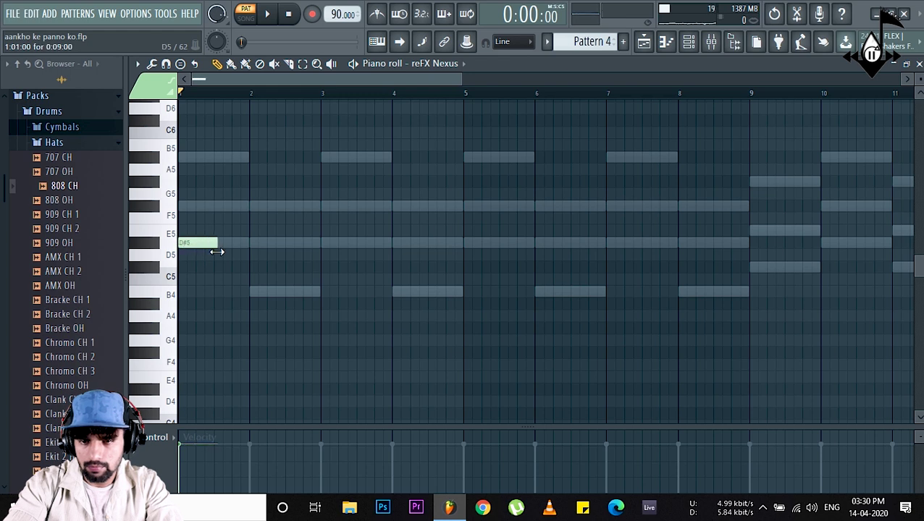
left_click(181, 207)
left_click(190, 157)
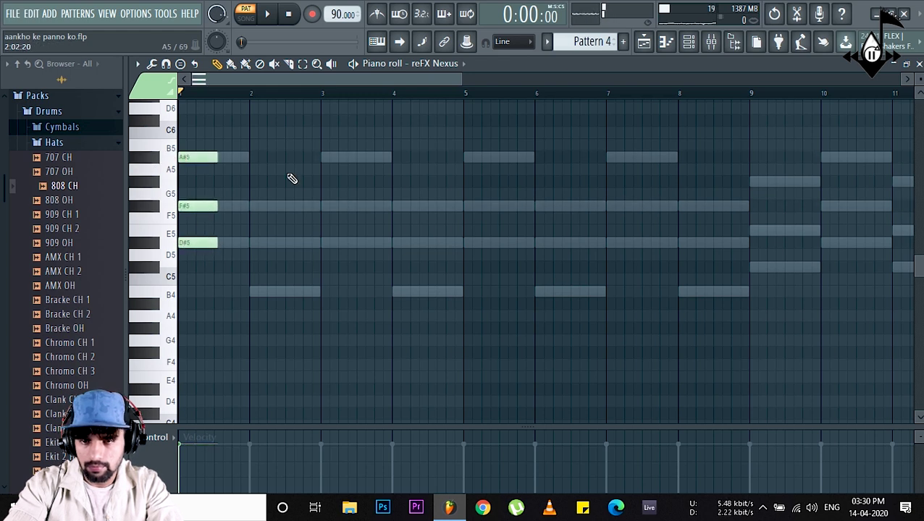
key("space")
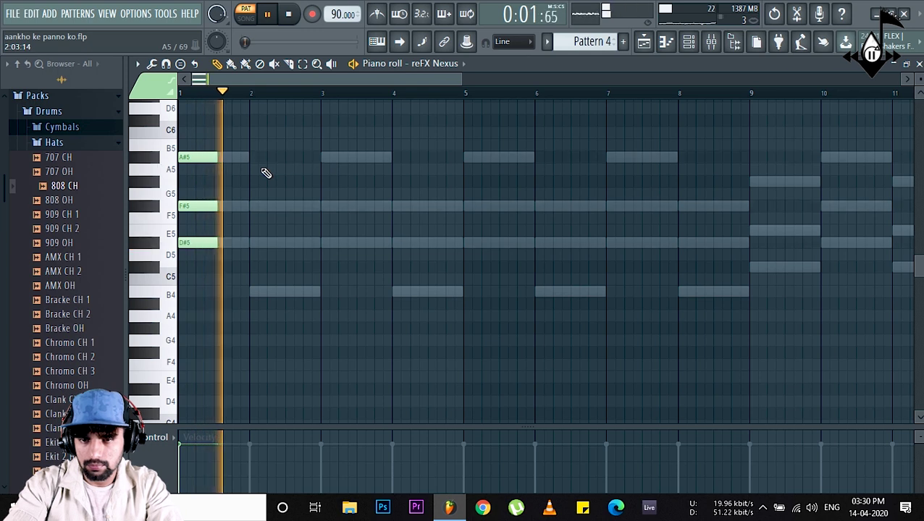
key("space")
Shorten the bar 1 chord notes to about five steps and audition the stab
left_click_drag(227, 149, 215, 239)
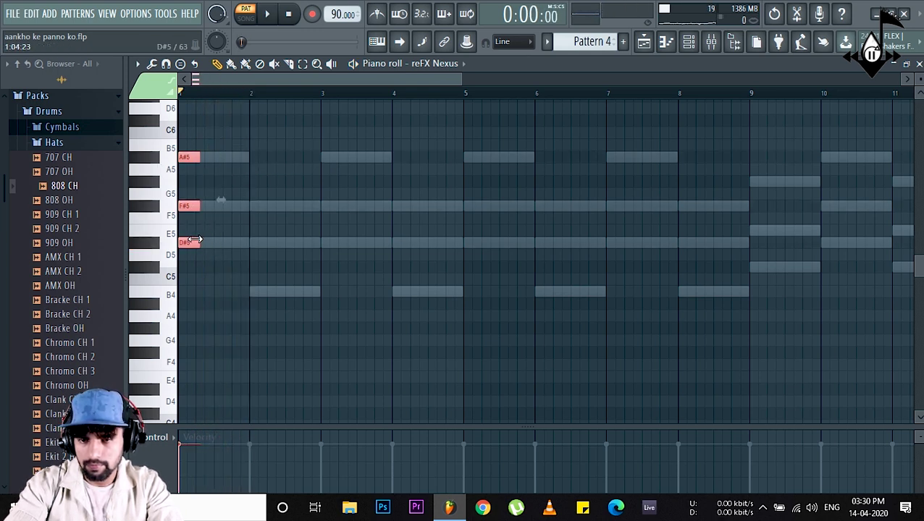
scroll(210, 81, "up", 5)
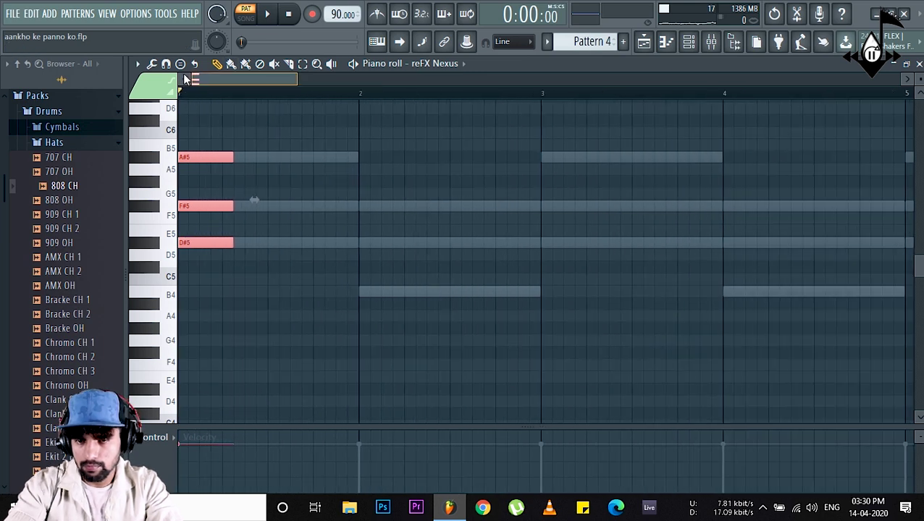
key("space")
mouse_move(218, 156)
left_mouse_down()
mouse_move(245, 157)
mouse_move(234, 155)
left_mouse_up()
key("space")
key("space")
key("space")
key("space")
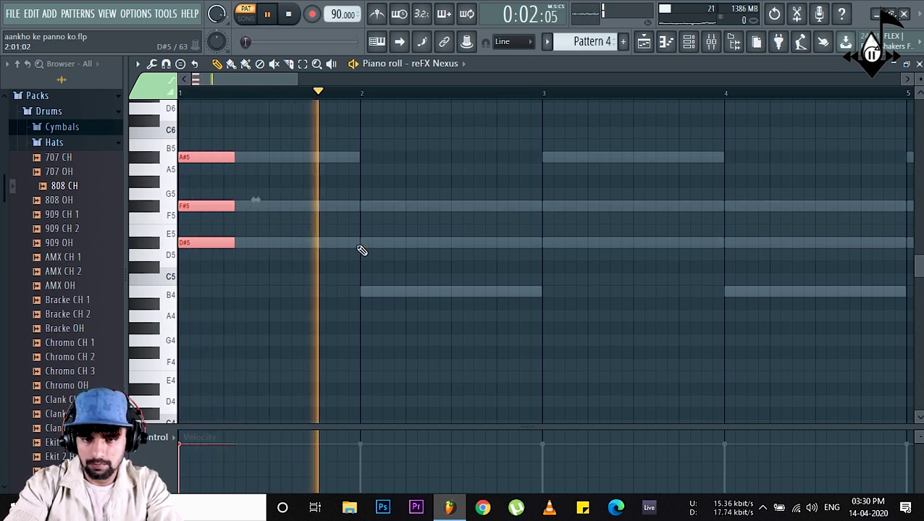
key("space")
Copy the stab to bar 2 as B4, D5 and F#5, and repeat the two-bar pair through bar 6
left_click(353, 192)
left_click_drag(266, 128, 373, 293)
left_click_drag(454, 138, 178, 345)
left_click_drag(199, 243, 567, 252)
scroll(572, 108, "down", 4)
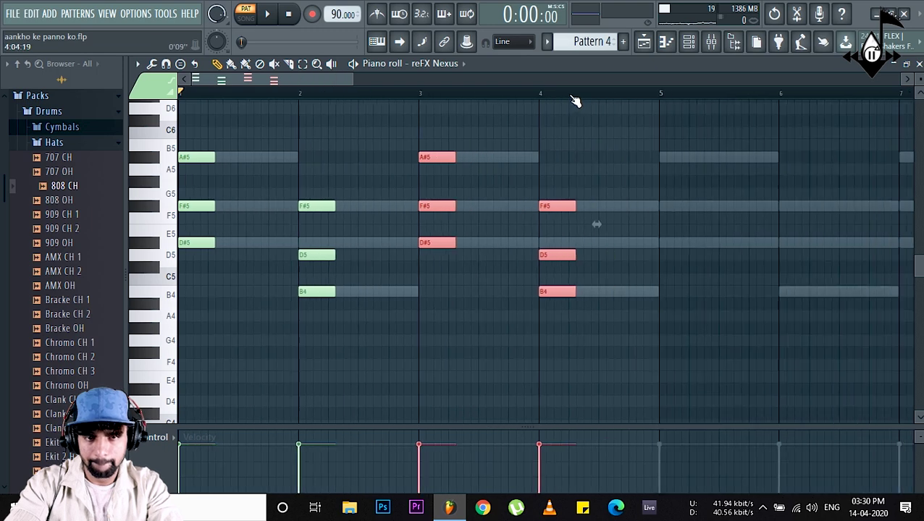
left_click_drag(357, 239, 530, 245)
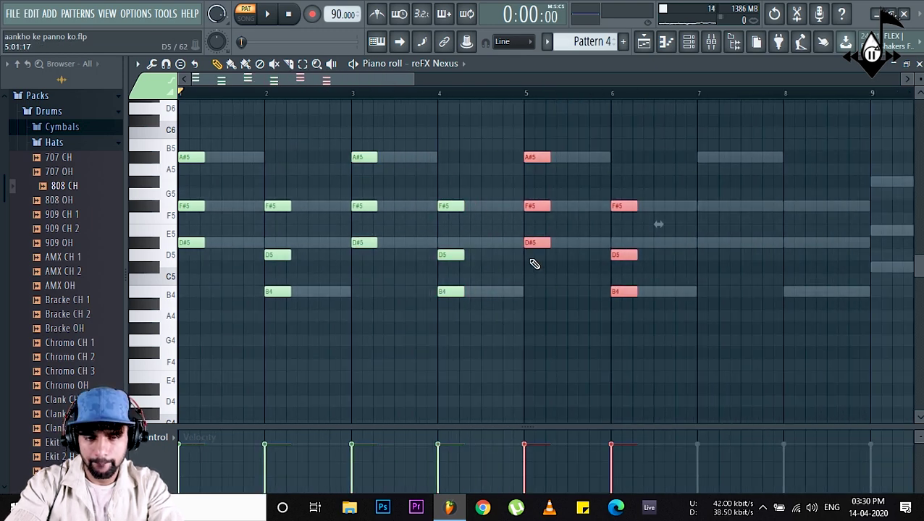
key("ctrl+d")
Play back the stabs and raise the D5 notes in bars 2, 4 and 6 to D#5
key("space")
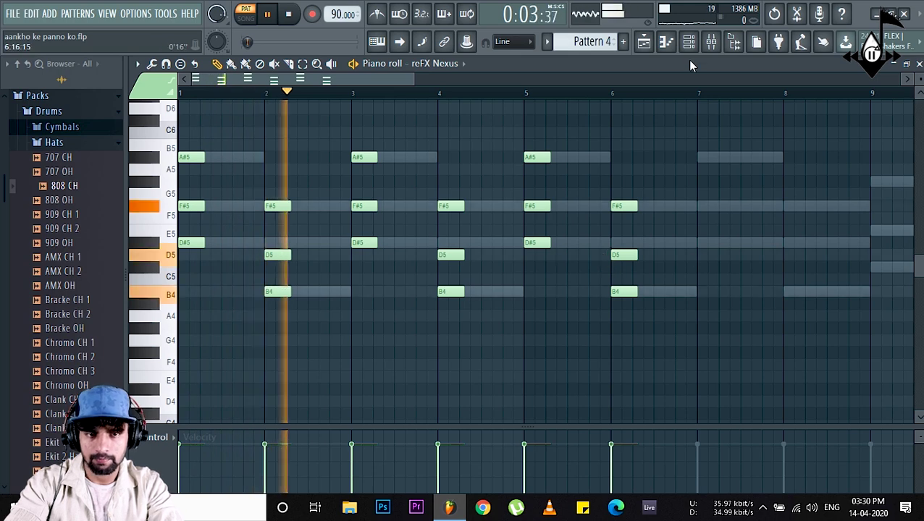
key("F6")
key("F6")
key("space")
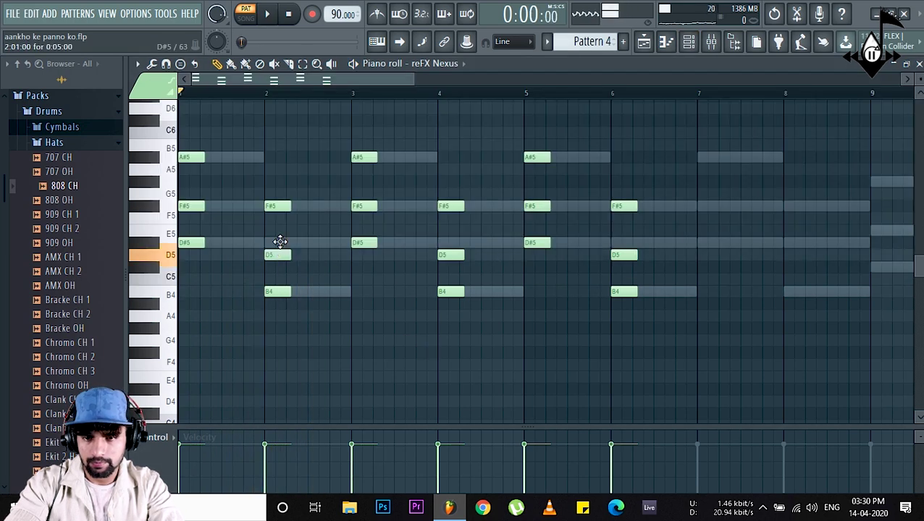
left_click_drag(277, 252, 277, 241)
left_click_drag(455, 239, 456, 242)
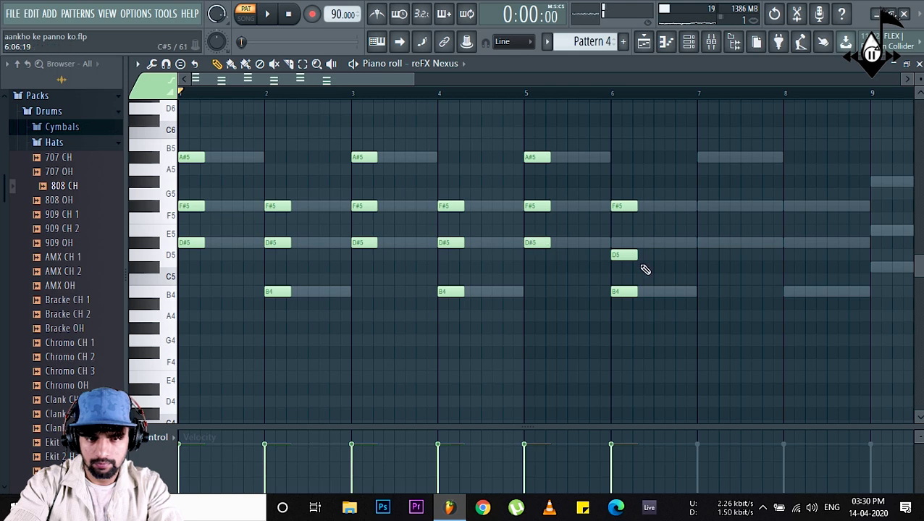
left_click_drag(625, 242, 629, 237)
Audition BR Analog Brass 1 with the corrected stabs and switch Nexus to the next preset
key("space")
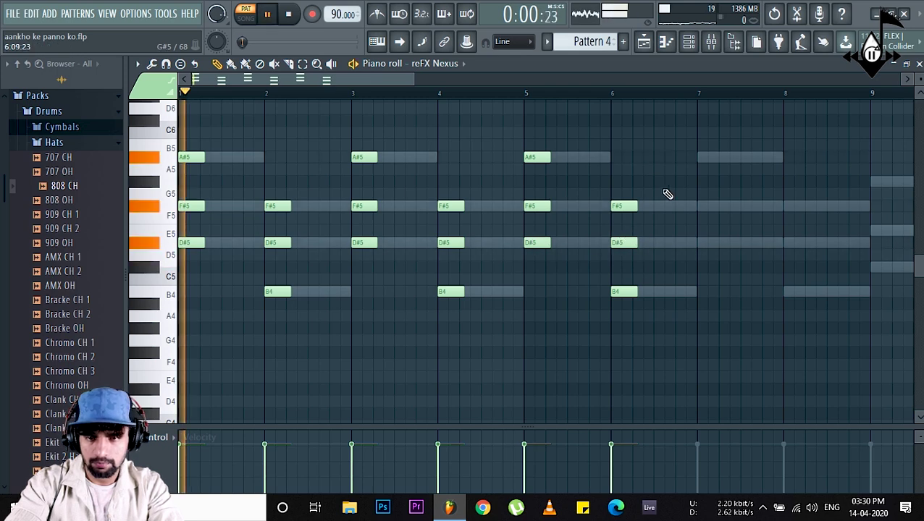
left_click(689, 43)
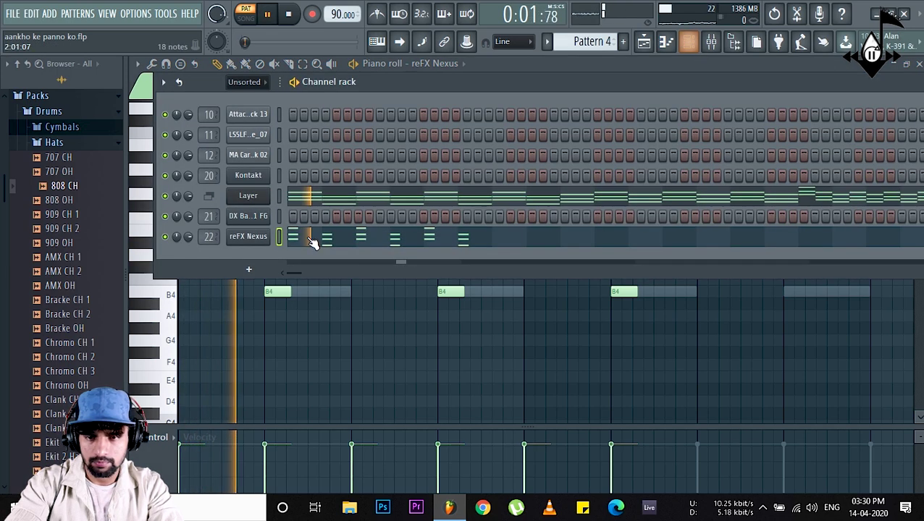
left_click(268, 239)
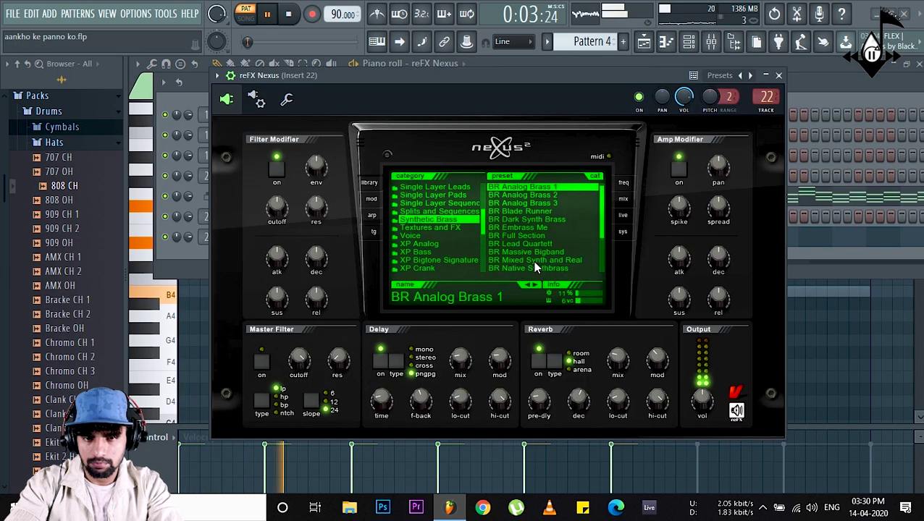
left_click(749, 75)
key("space")
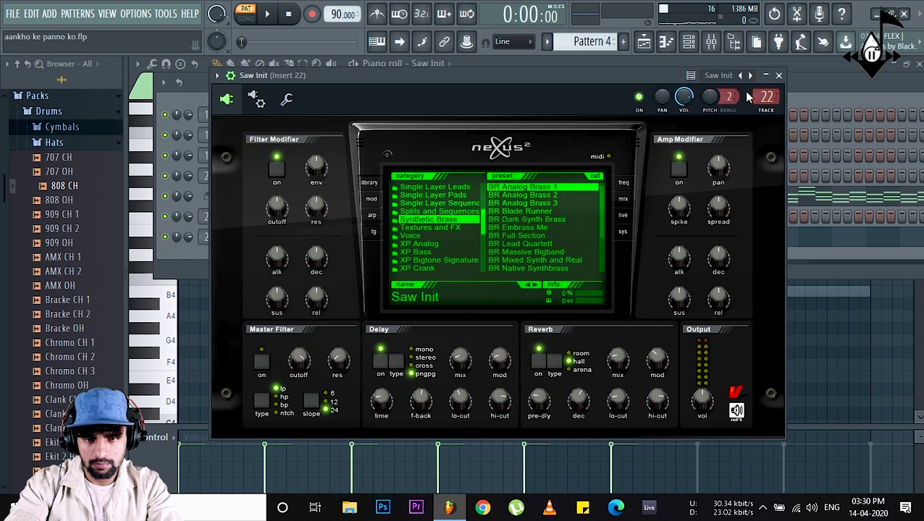
Load the BR Analog Brass 3 preset in Nexus and audition it with Pattern 4
left_click(549, 205)
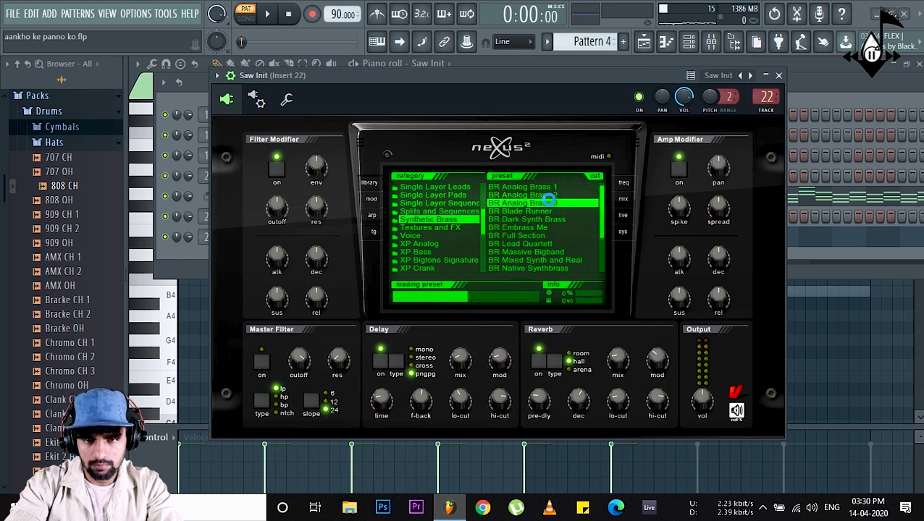
left_click_drag(300, 74, 274, 91)
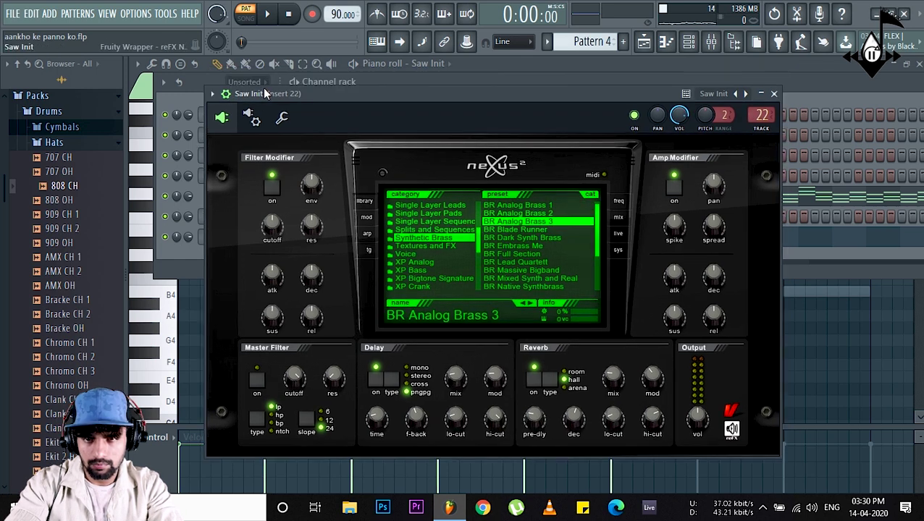
left_click(298, 84)
key("space")
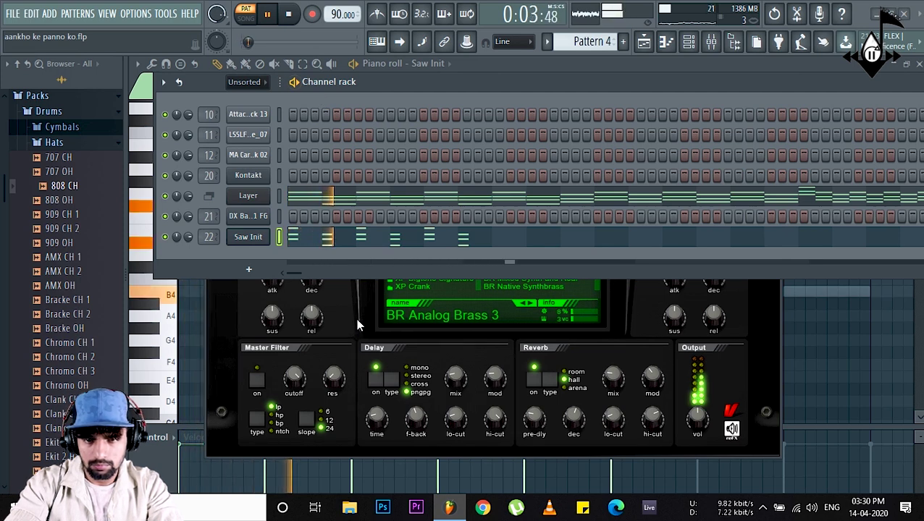
left_click(250, 239)
left_click(249, 238)
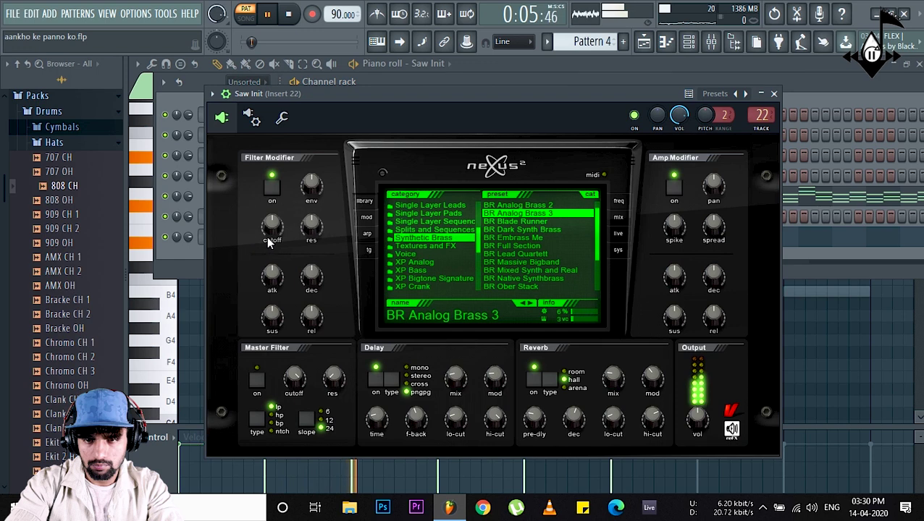
left_click_drag(386, 96, 380, 165)
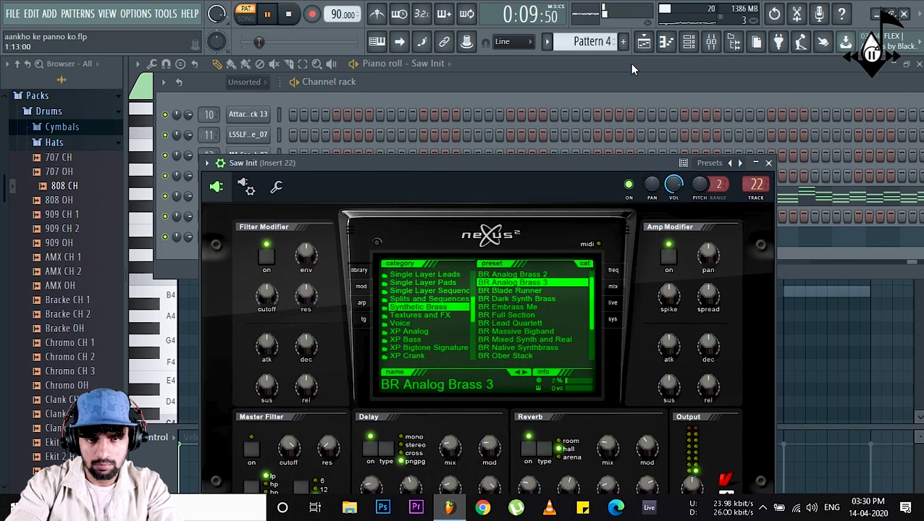
left_click(693, 51)
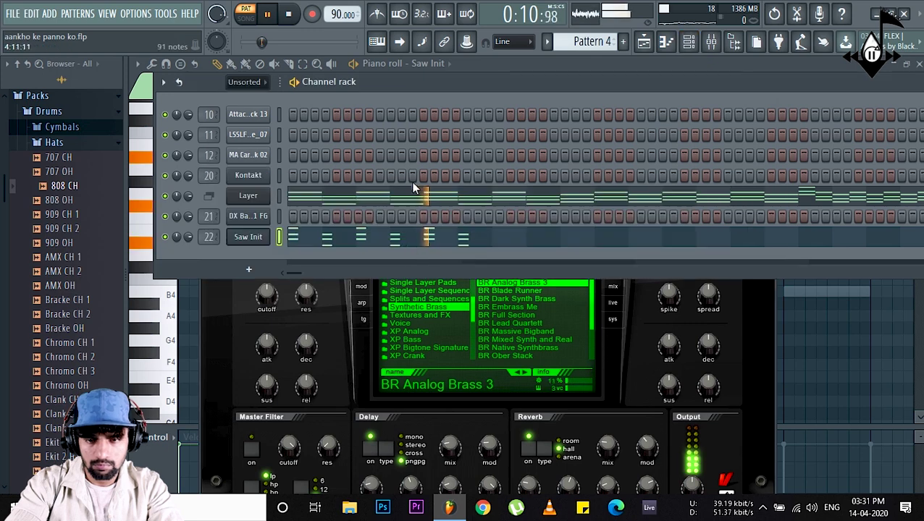
left_click(689, 45)
key("space")
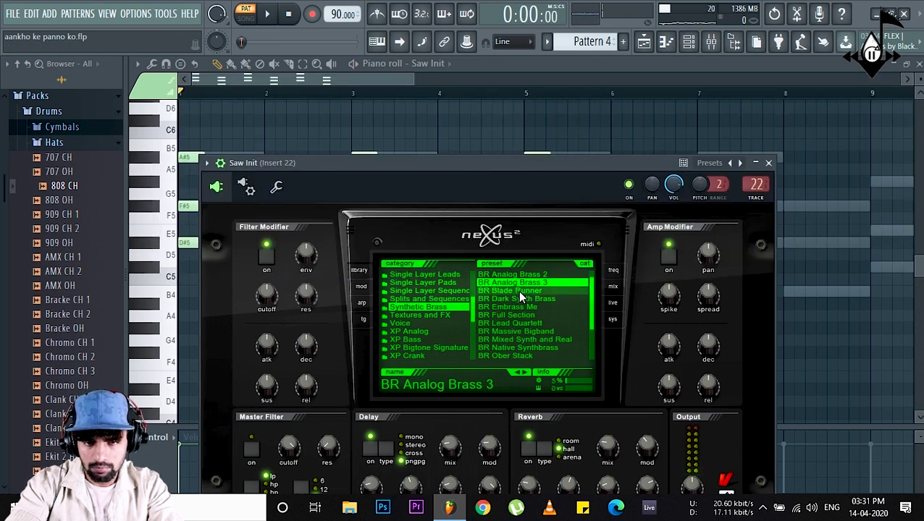
Load the BR Blade Runner preset, audition it with Pattern 4, and set the Nexus window to detached
left_click(507, 290)
left_click(353, 63)
key("space")
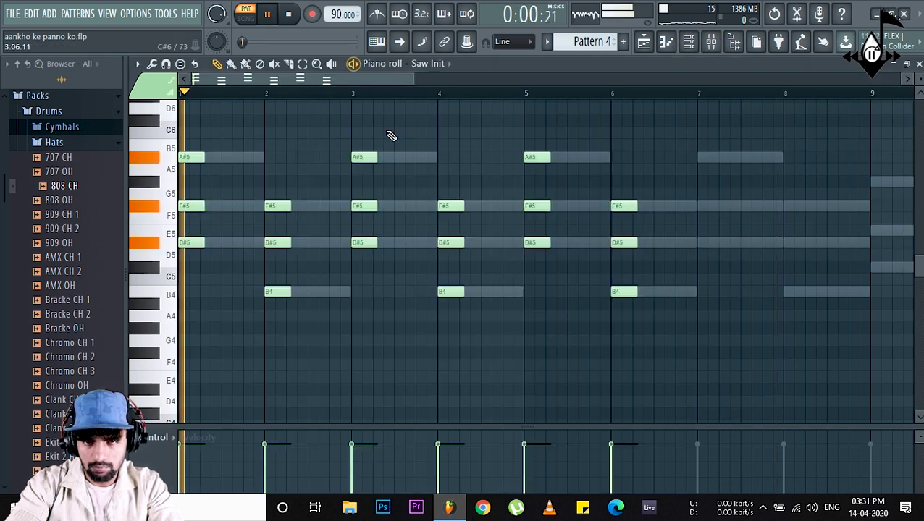
left_click(687, 48)
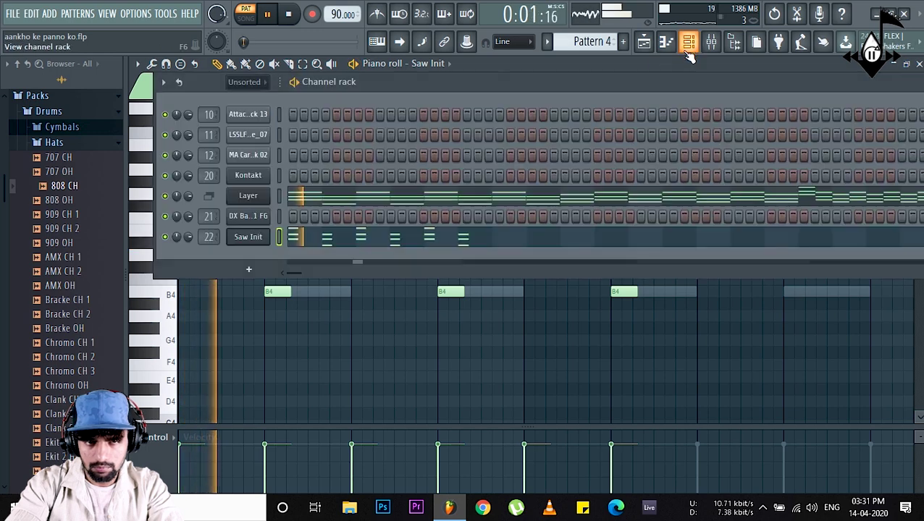
left_click(262, 239)
left_click(207, 162)
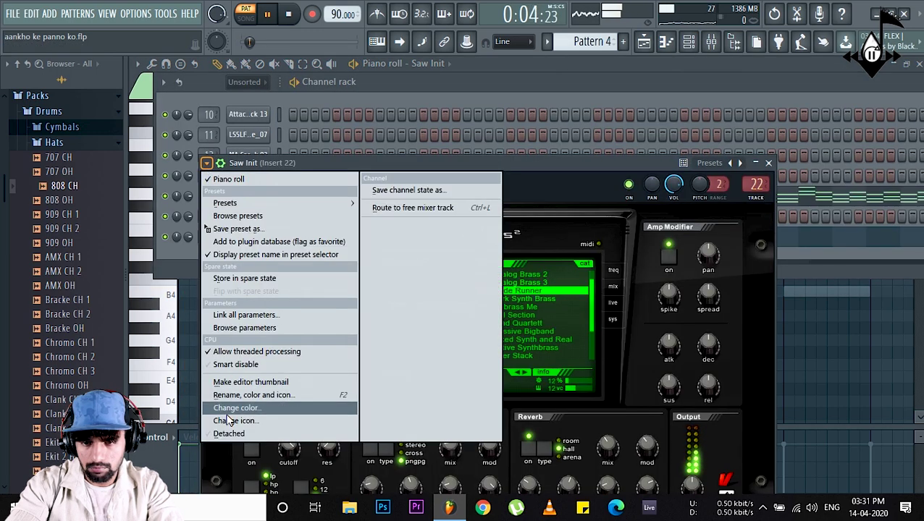
left_click(227, 433)
left_click(688, 41)
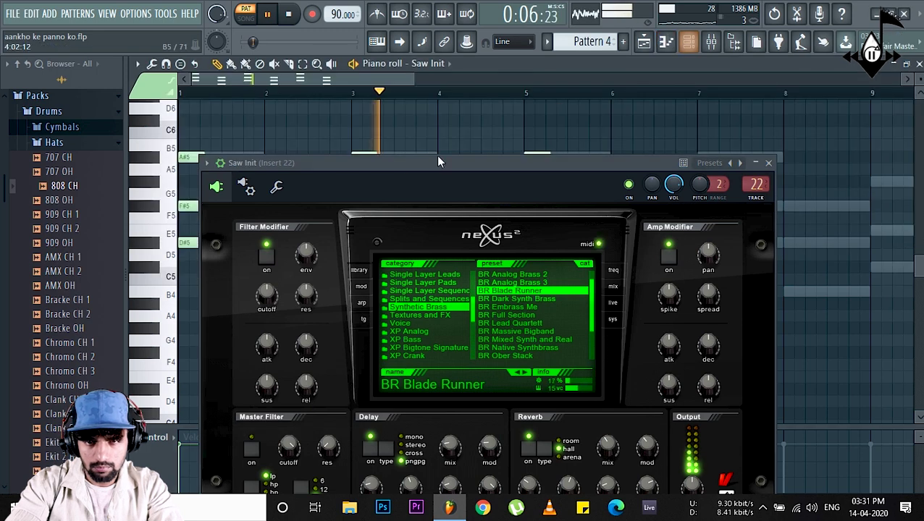
key("space")
Audition the BR Dark Synth Brass and BR Embrass Me presets, keep BR Embrass Me, and close the Nexus window
left_click(504, 298)
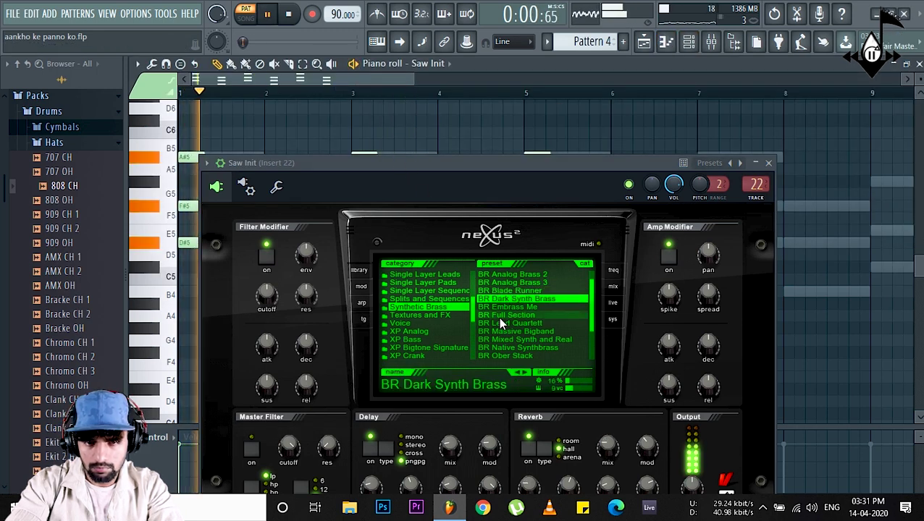
left_click(517, 308)
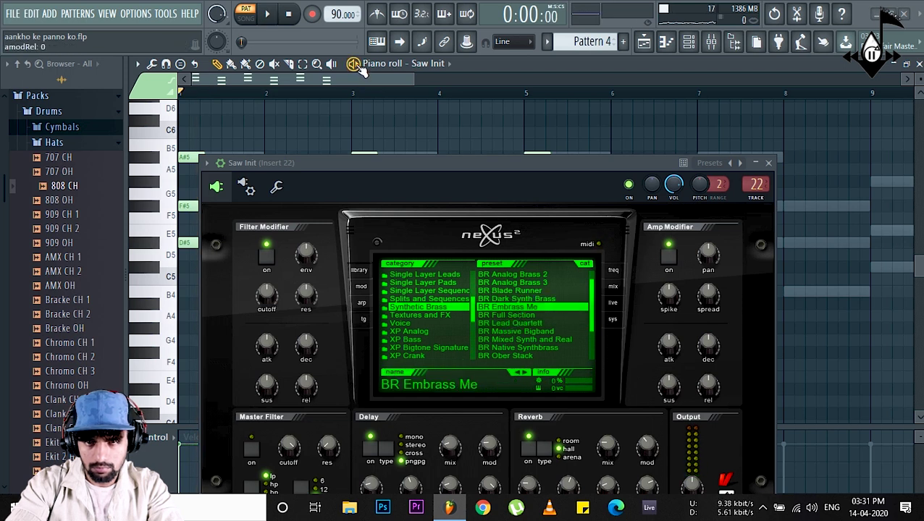
key("space")
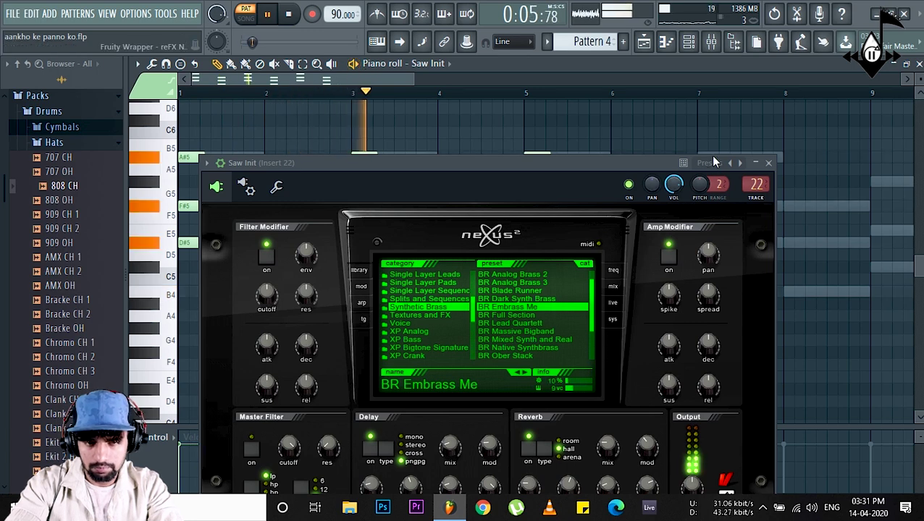
left_click(768, 163)
key("space")
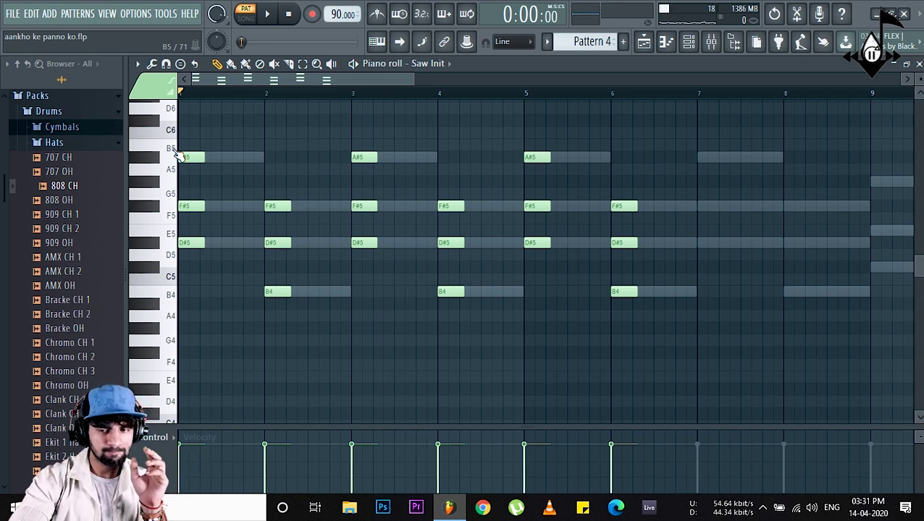
Copy the opening D#5, F#5 and A#5 chord stab to step 9 of bar 1
left_click_drag(221, 145, 187, 243)
left_click(194, 241)
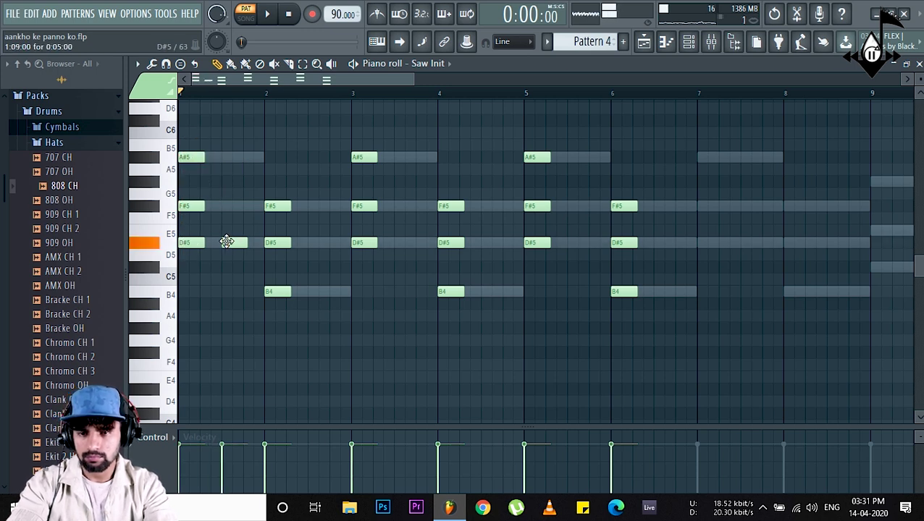
right_click(227, 241)
left_click_drag(226, 127, 224, 242)
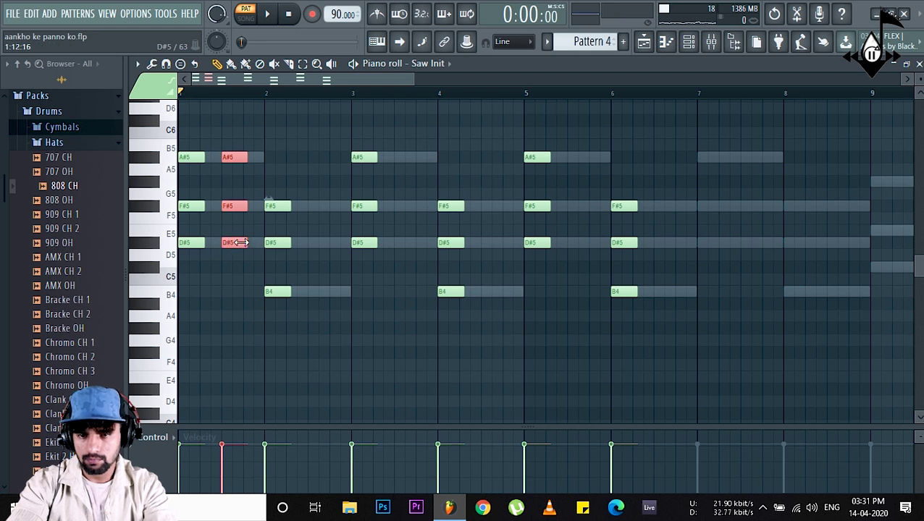
Shorten the copied bar 1 chord to three steps, duplicate it to step 13, and audition the result
left_click_drag(230, 243, 250, 241)
key("space")
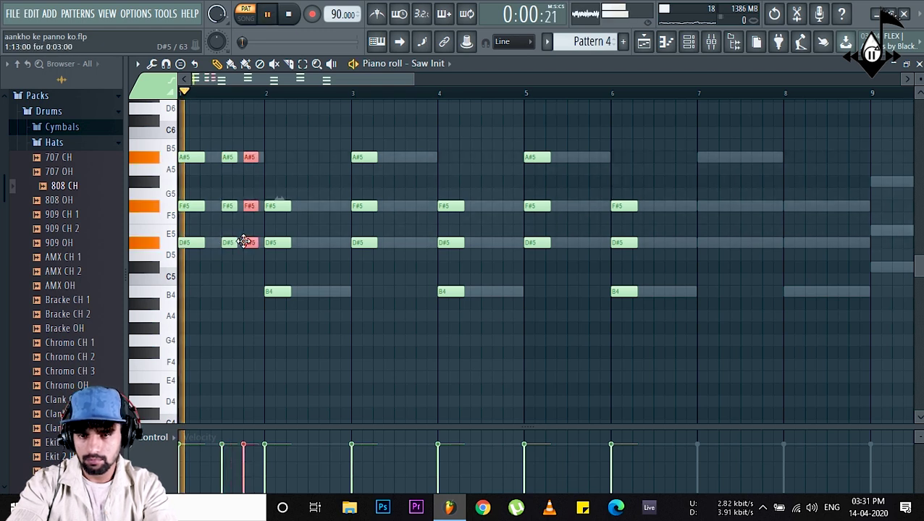
key("space")
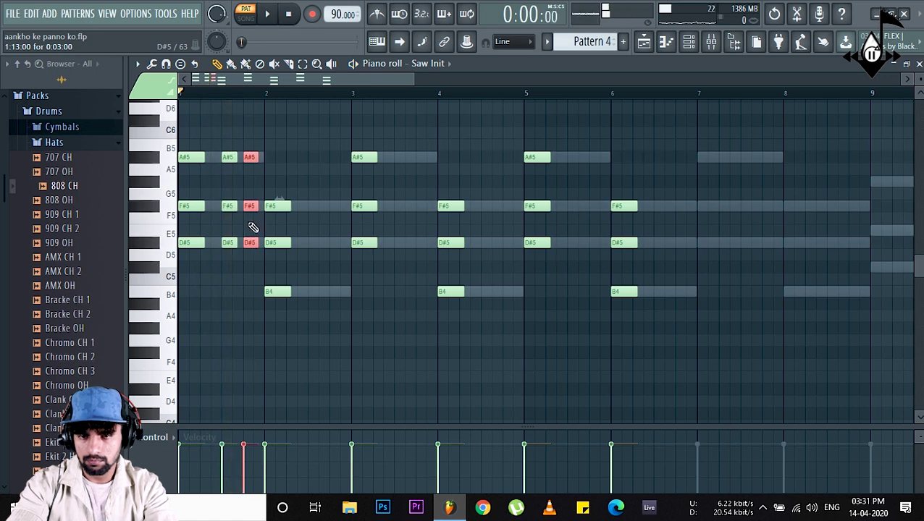
Move the second short stab to step 12 of bar 1, add a two-step copy at step 15, and audition the rhythm
left_click_drag(238, 96, 262, 157)
key("space")
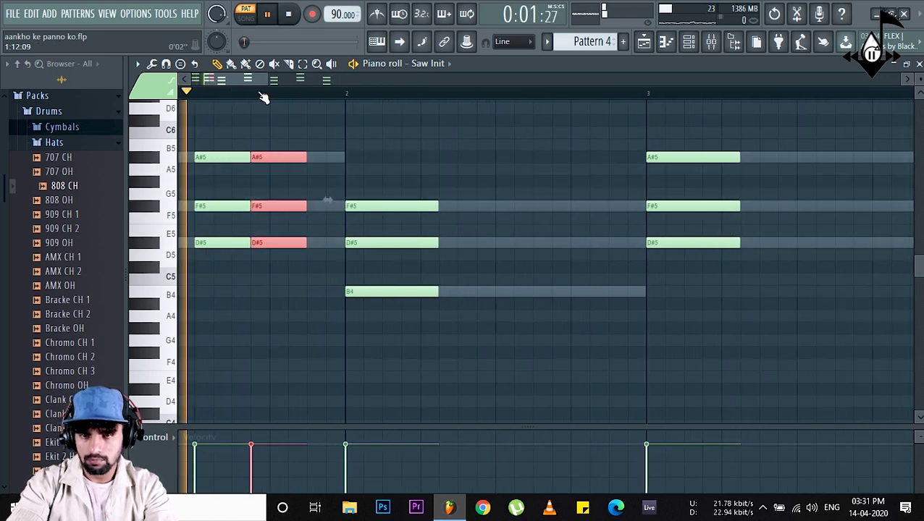
key("space")
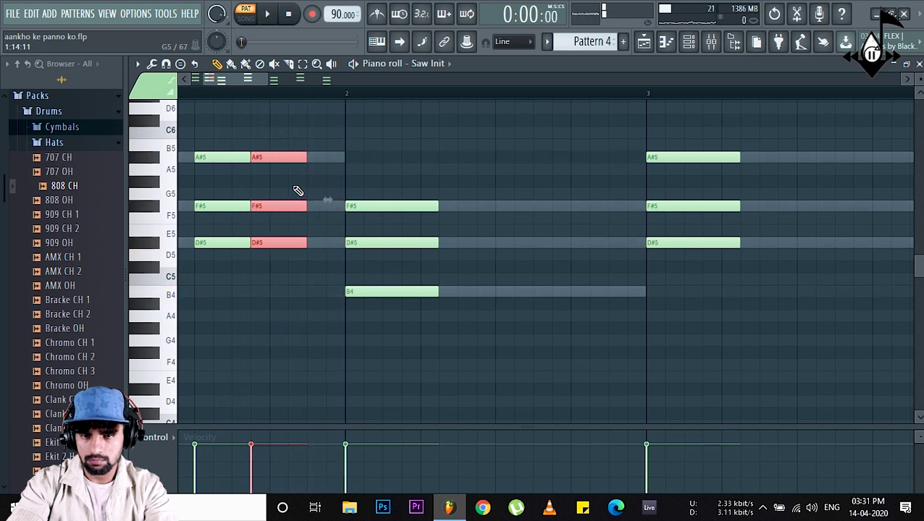
left_click_drag(270, 205, 331, 208)
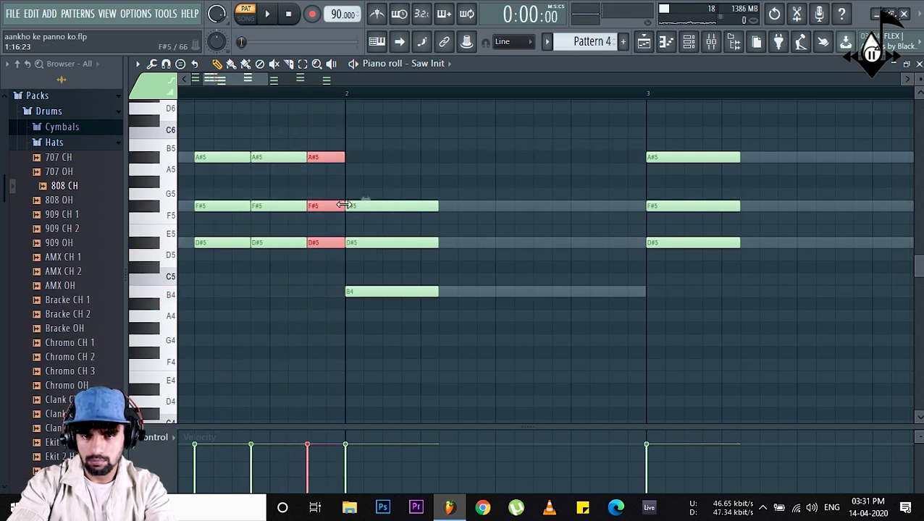
key("space")
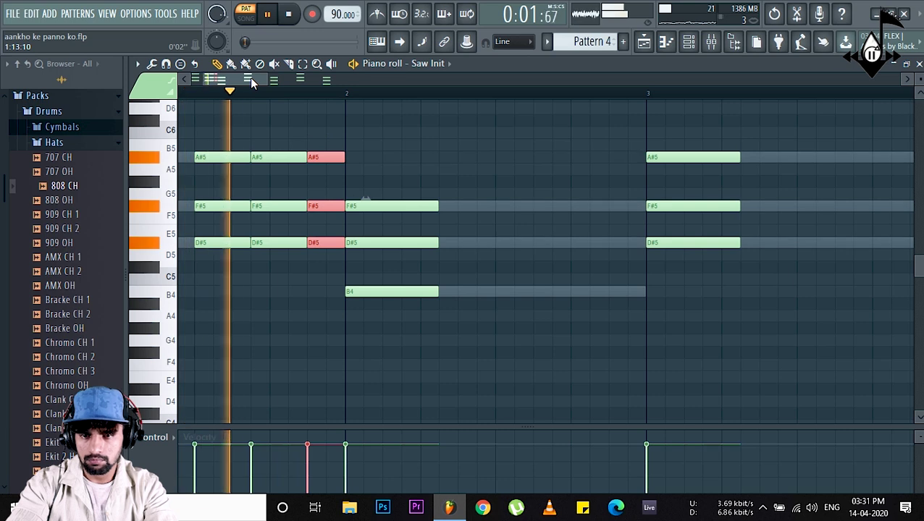
key("space")
Shorten the stabs at steps 9 and 12 of bar 1 to two steps and audition them
left_click_drag(251, 80, 177, 79)
left_click_drag(316, 129, 363, 260)
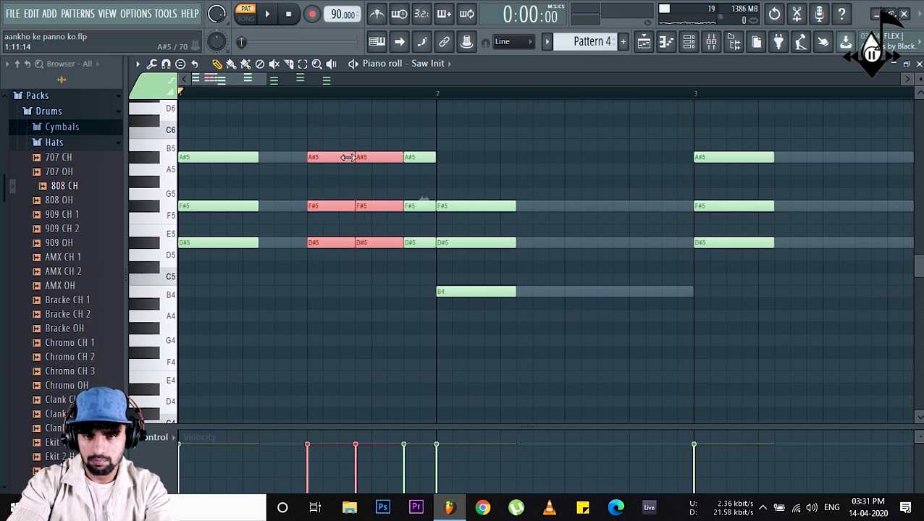
left_click_drag(348, 157, 338, 157)
left_click(377, 178)
key("space")
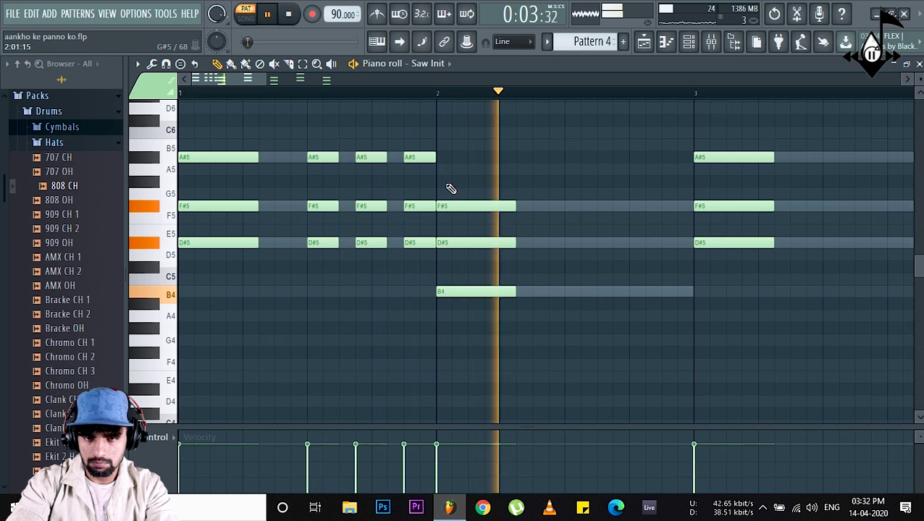
key("space")
Fine-tune the length of the stabs at steps 9 and 12 by ear, ending slightly longer than two steps
left_click_drag(331, 141, 357, 246)
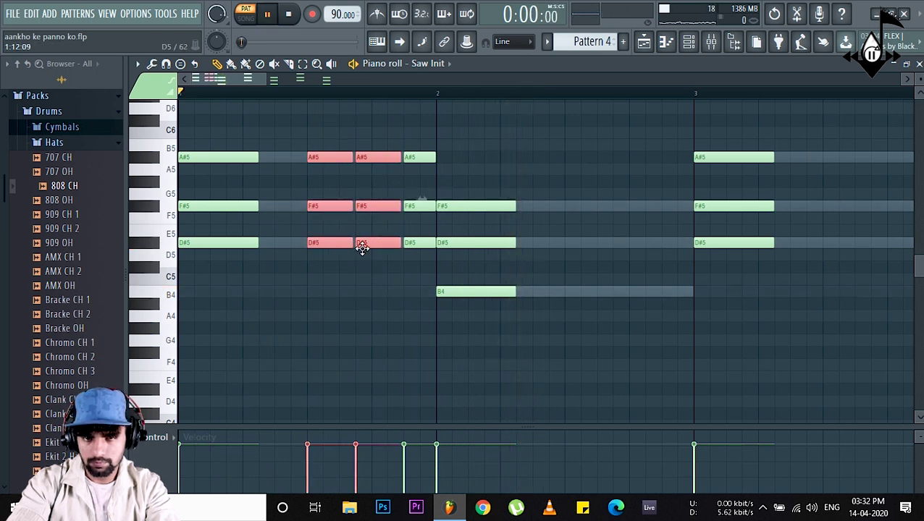
key("space")
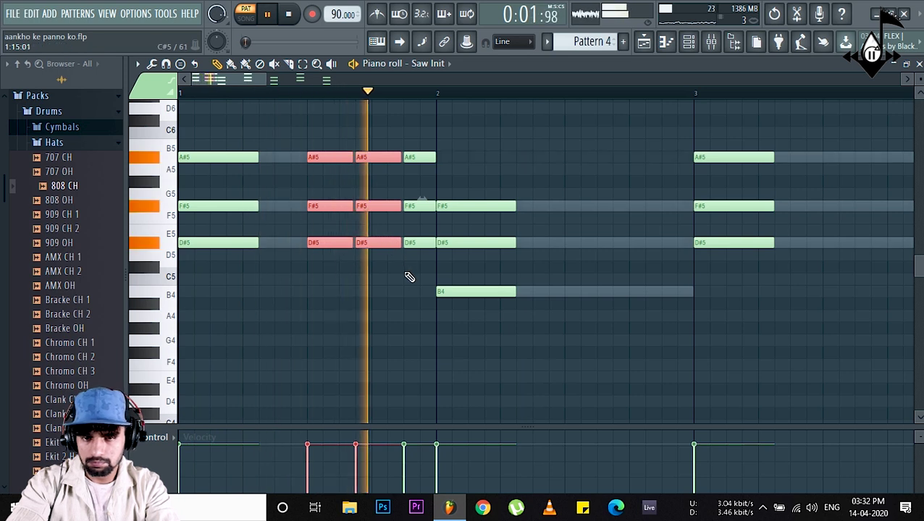
key("space")
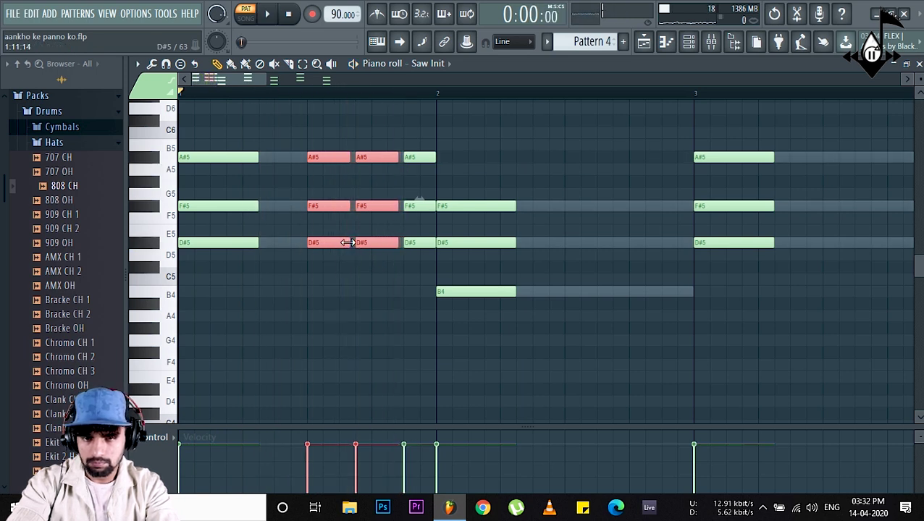
key("space")
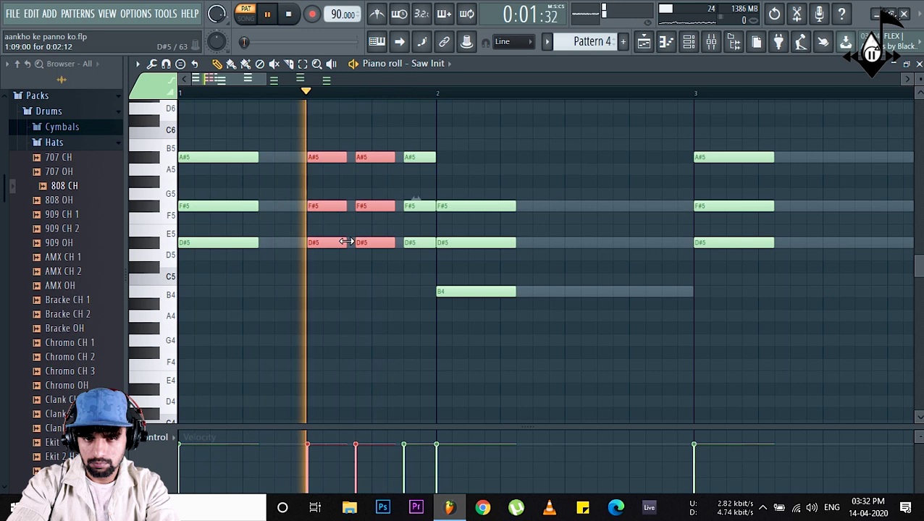
key("space")
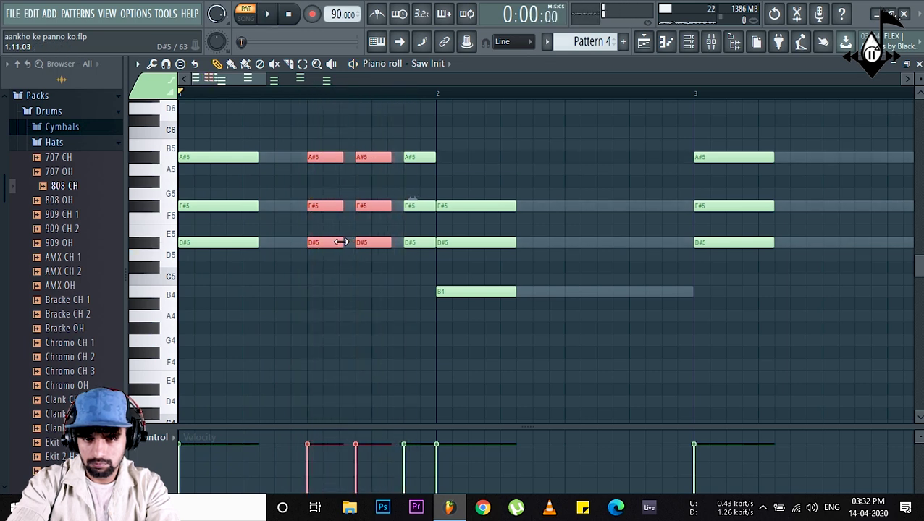
key("space")
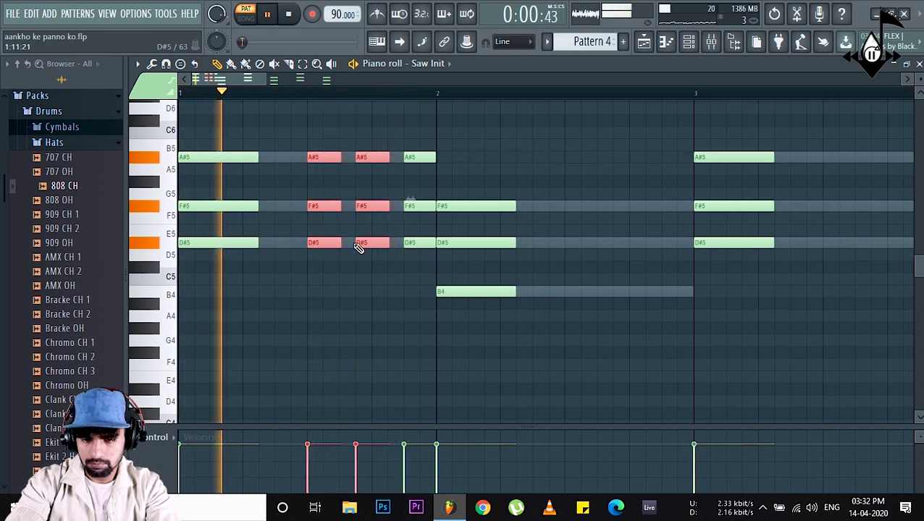
key("space")
Slightly shorten all three notes of the last stab in bar 1 and audition the pattern from the start
left_click(433, 155)
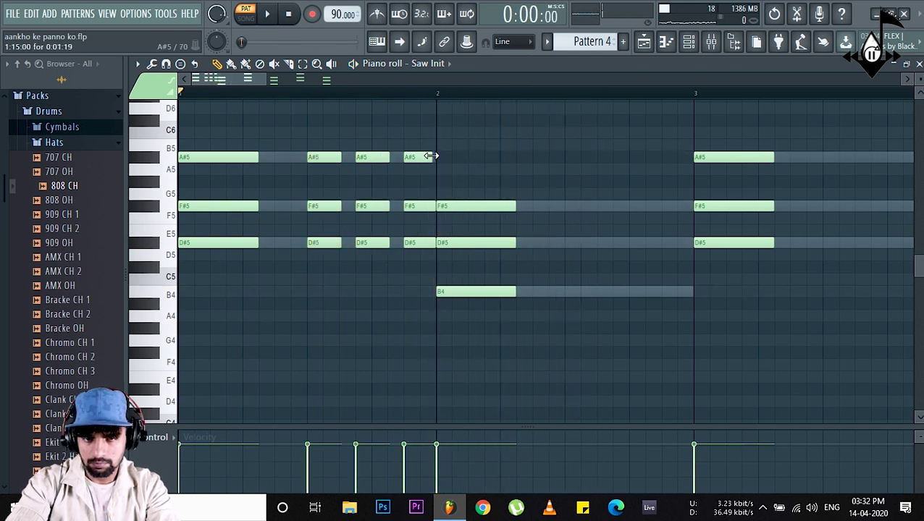
key("ctrl+z")
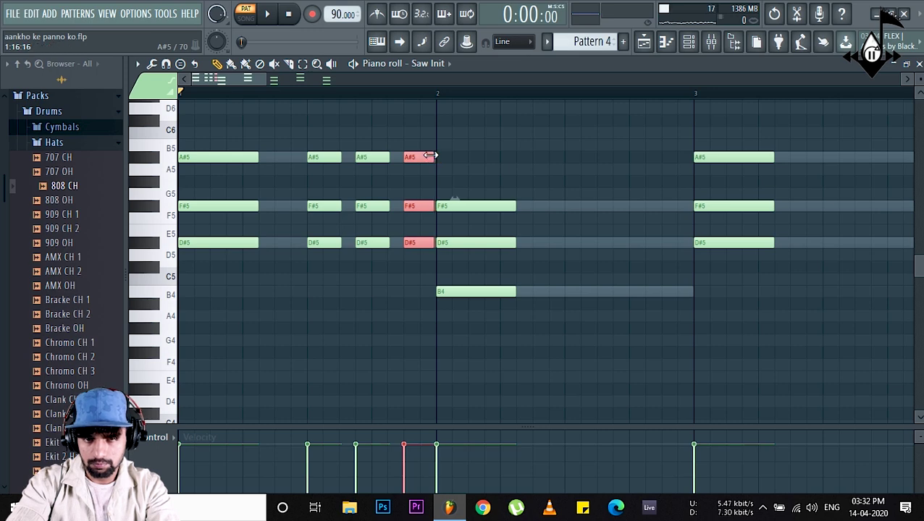
key("space")
scroll(445, 100, "down", 3)
scroll(445, 100, "down", 2)
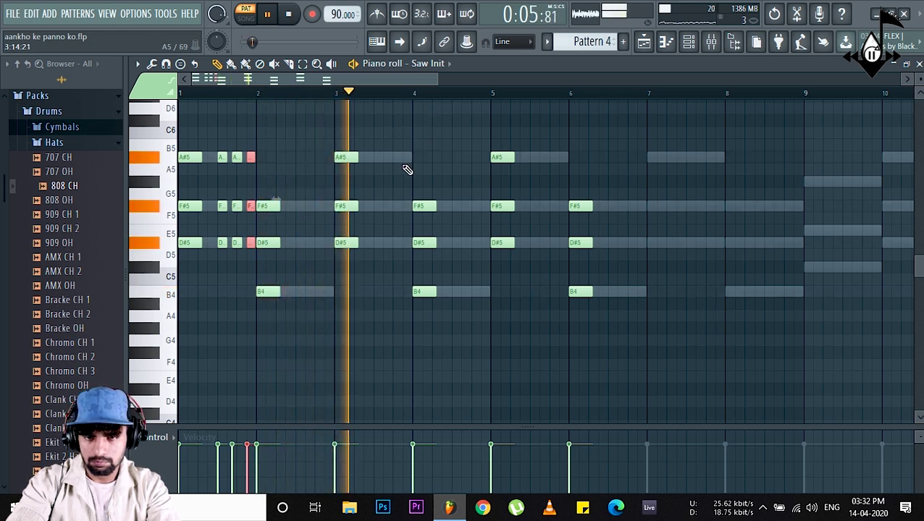
key("space")
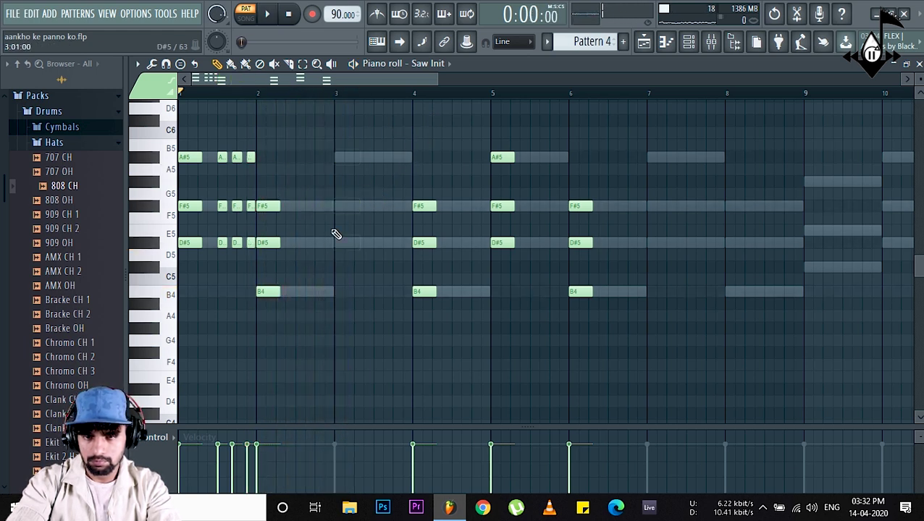
Delete all chord stabs from bar 3 onward and audition the remaining two bars
left_click_drag(638, 151, 367, 354)
key("Delete")
left_click_drag(335, 132, 286, 128)
key("space")
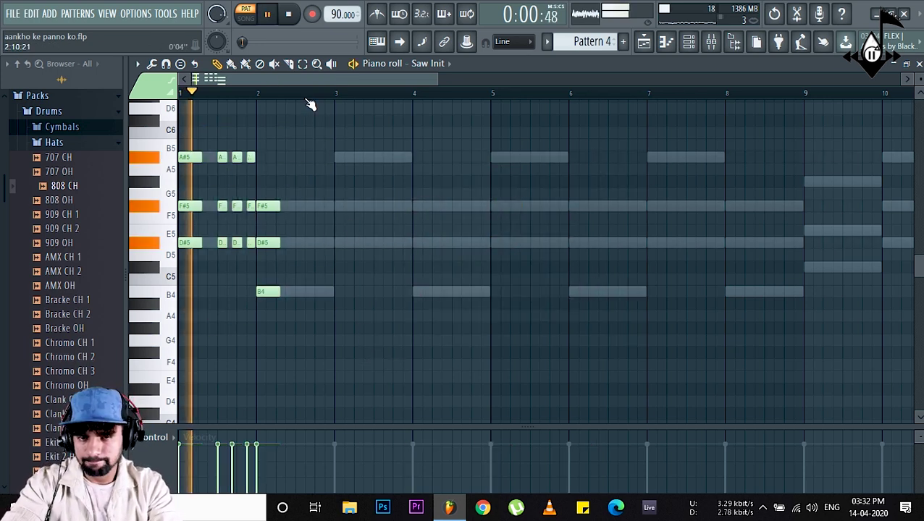
key("space")
Add single short notes in bar 2, D#5 at step 9, F#5 at step 13 and C#5 at step 15, and audition them
left_click(292, 243)
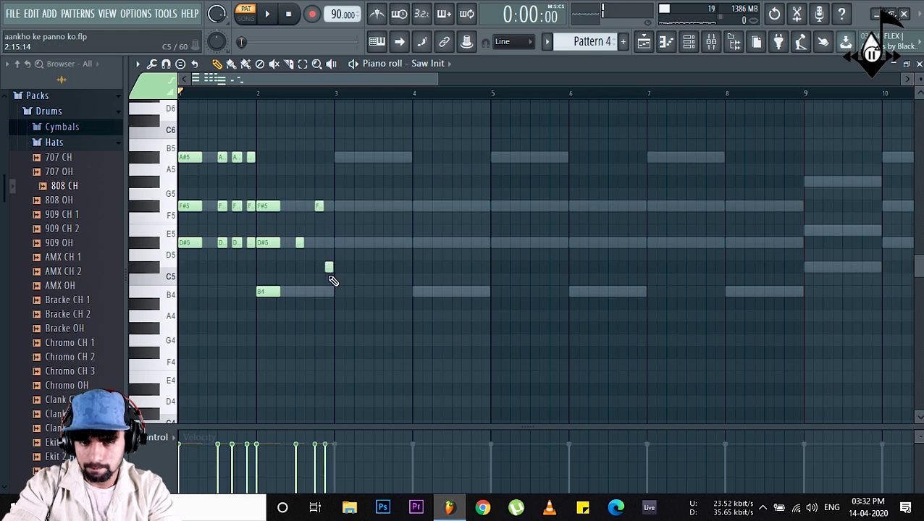
key("space")
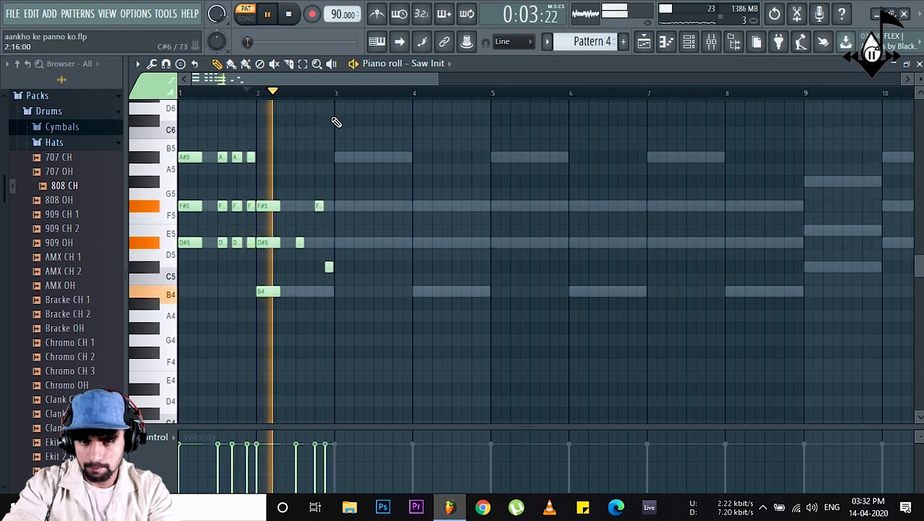
right_click(319, 206)
key("space")
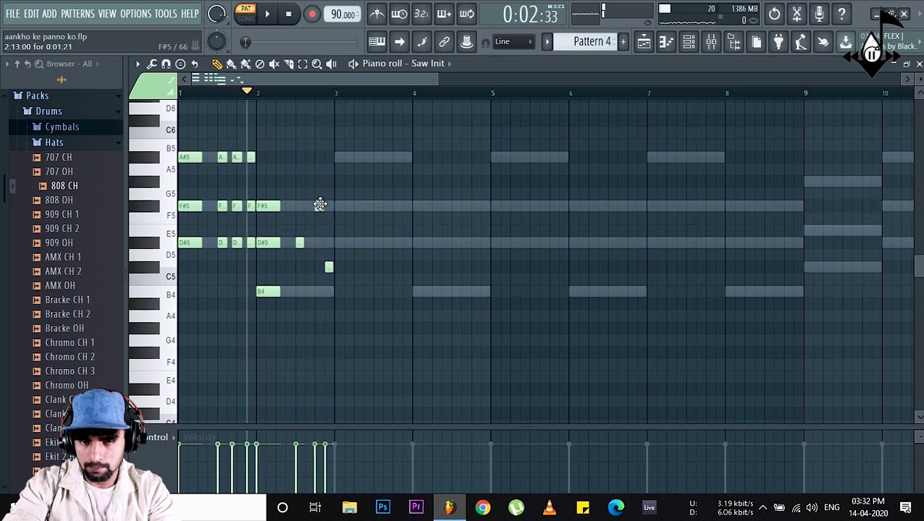
Try the single F#5 note of bar 2 at step 11, return it to step 13, and audition both placements
key("space")
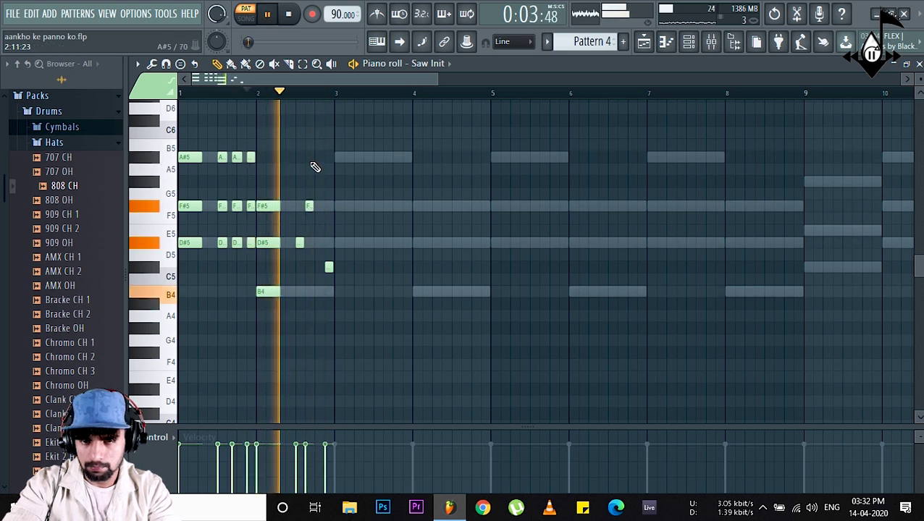
key("space")
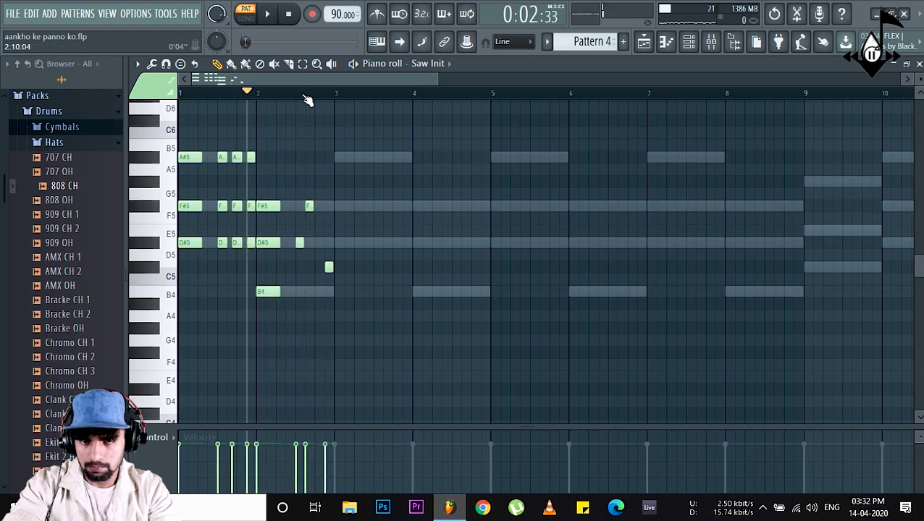
scroll(305, 96, "up", 3)
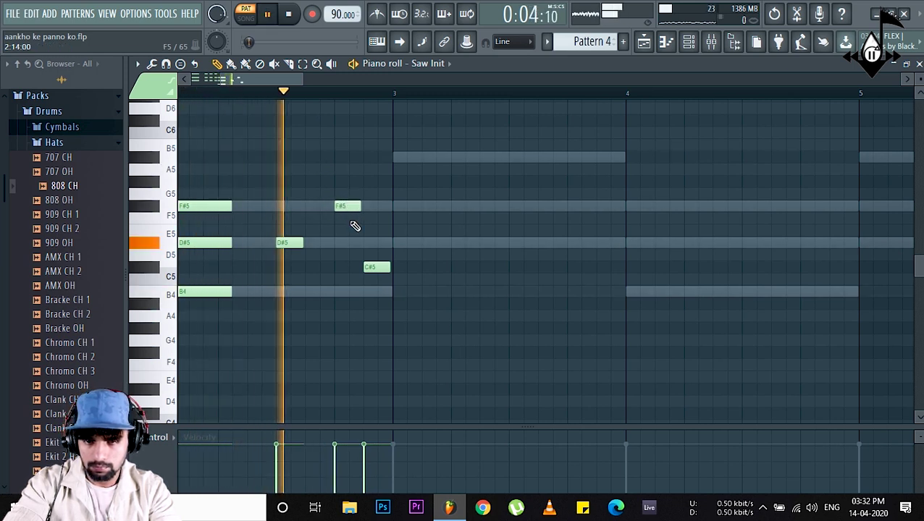
key("space")
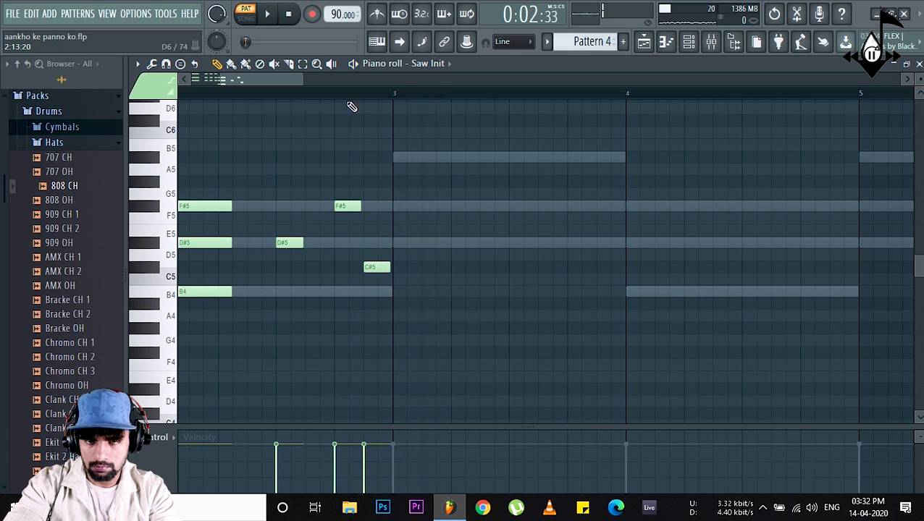
Duplicate the complete two-bar phrase into bars 3 and 4 and start auditioning it
scroll(355, 103, "down", 2)
scroll(355, 103, "down", 2)
left_click_drag(346, 125, 184, 323)
left_click_drag(190, 251, 348, 254)
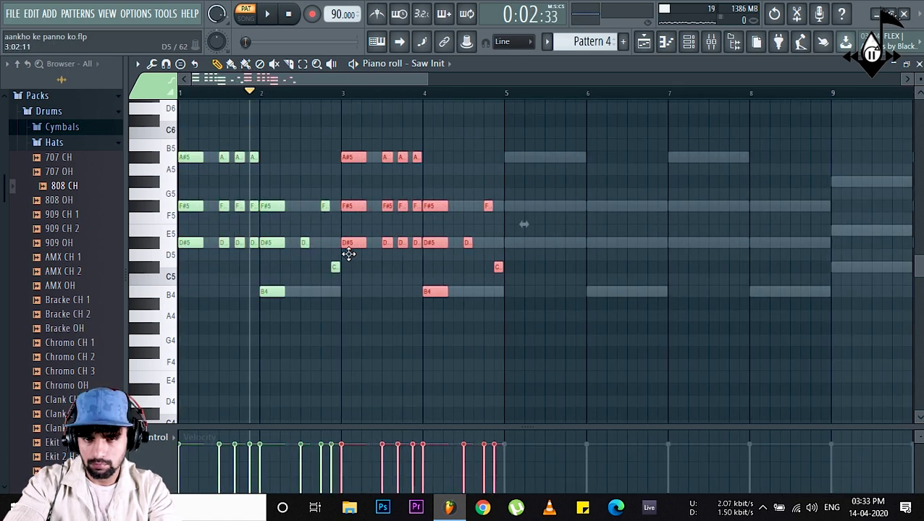
key("space")
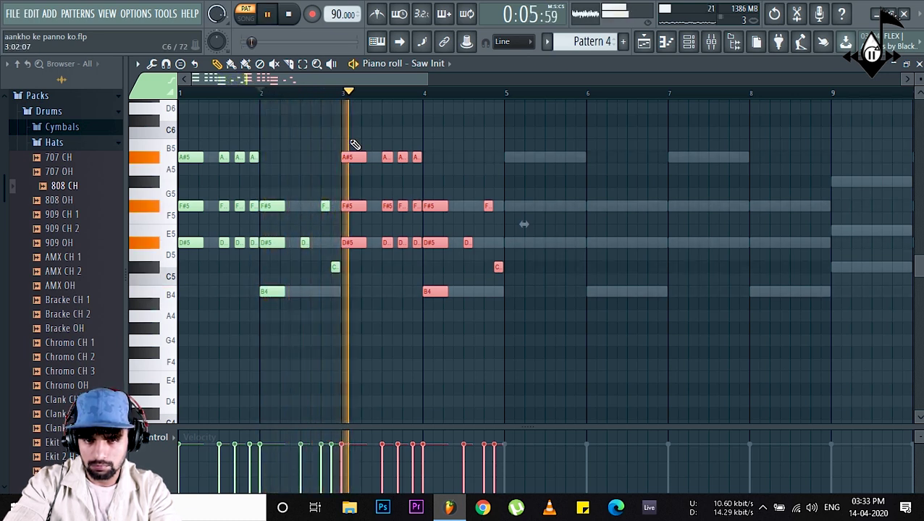
Try the closing C#5 notes of bars 2 and 4 at B4, audition the change, and return them to C#5
left_click(335, 277)
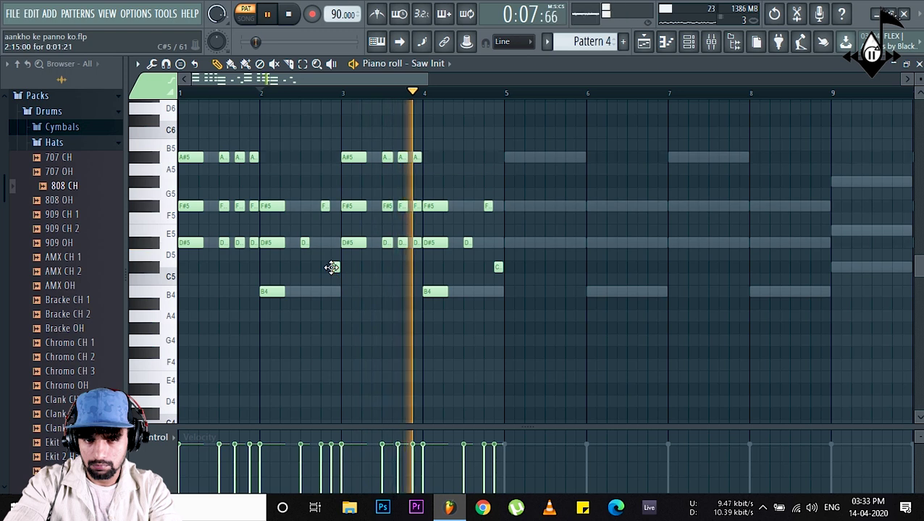
left_click_drag(335, 270, 336, 294)
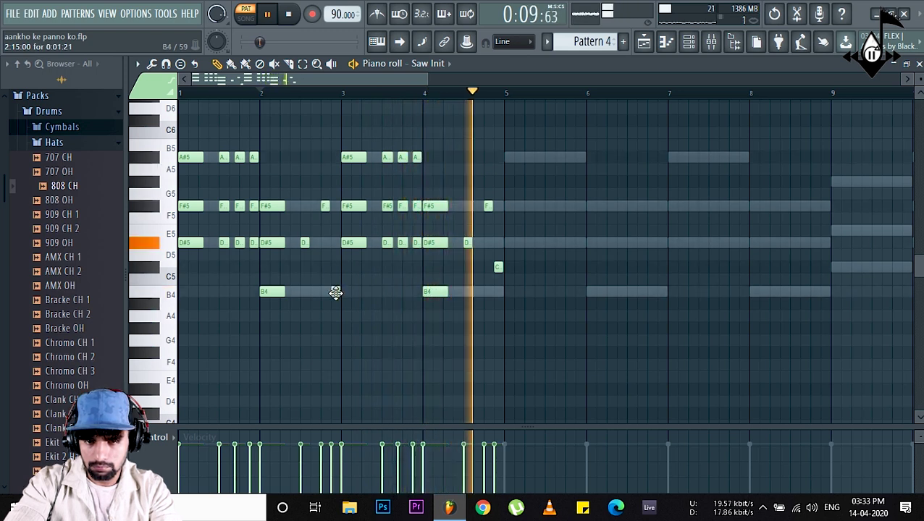
right_click(498, 270)
key("space")
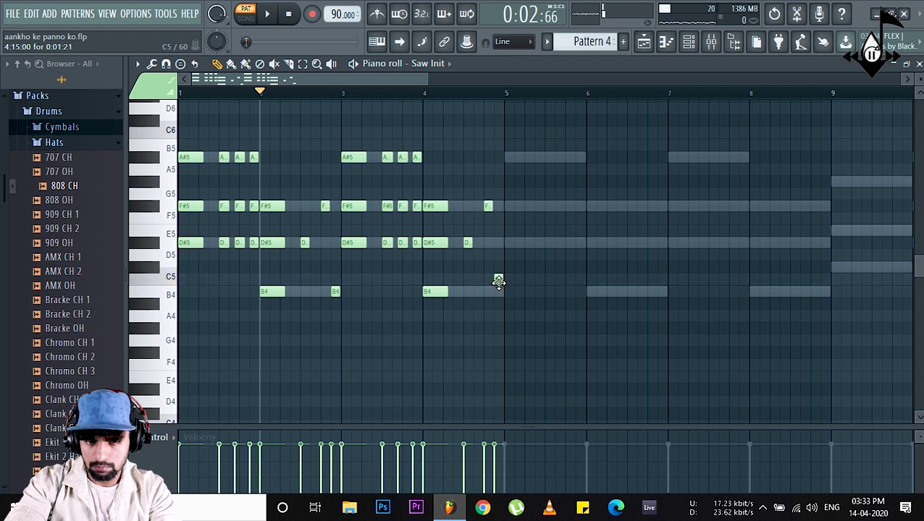
left_click(499, 289)
key("space")
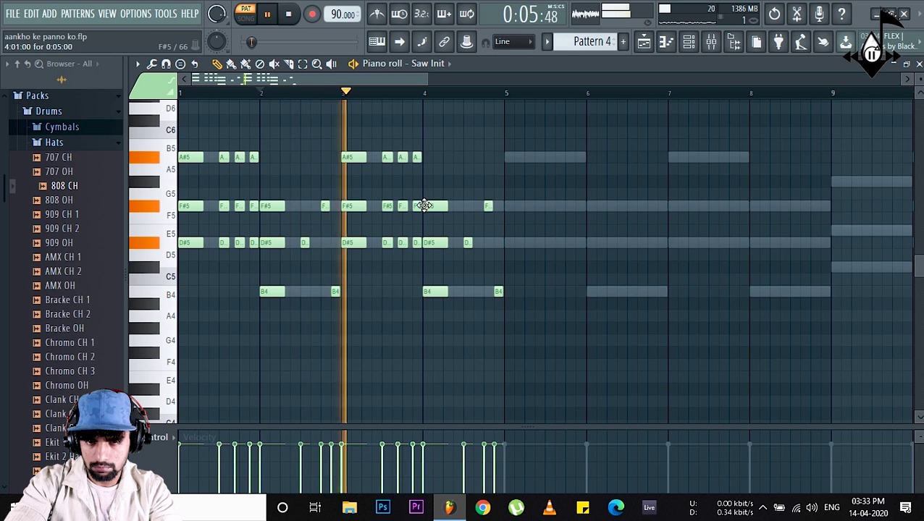
key("space")
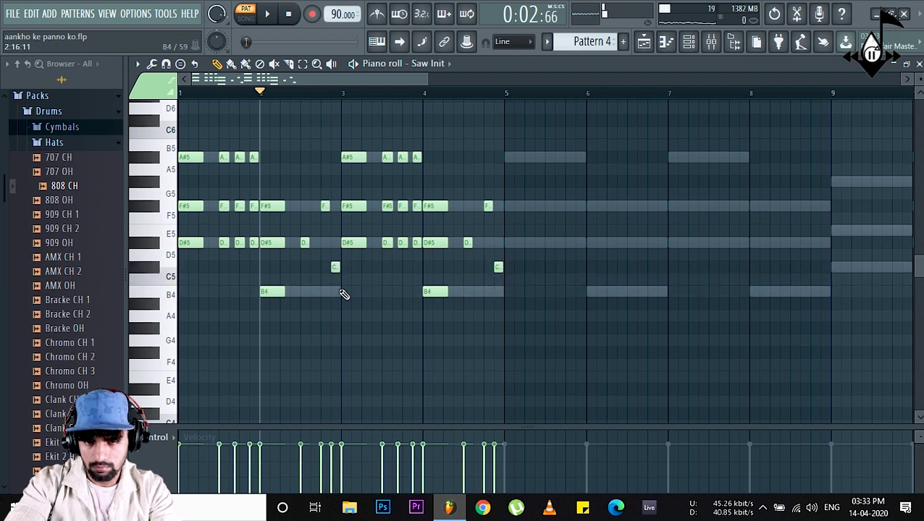
Audition the four-bar phrase, place Pattern 4 on Track 8 aligned with the start of Patterns 2 and 3, and play the arrangement
key("space")
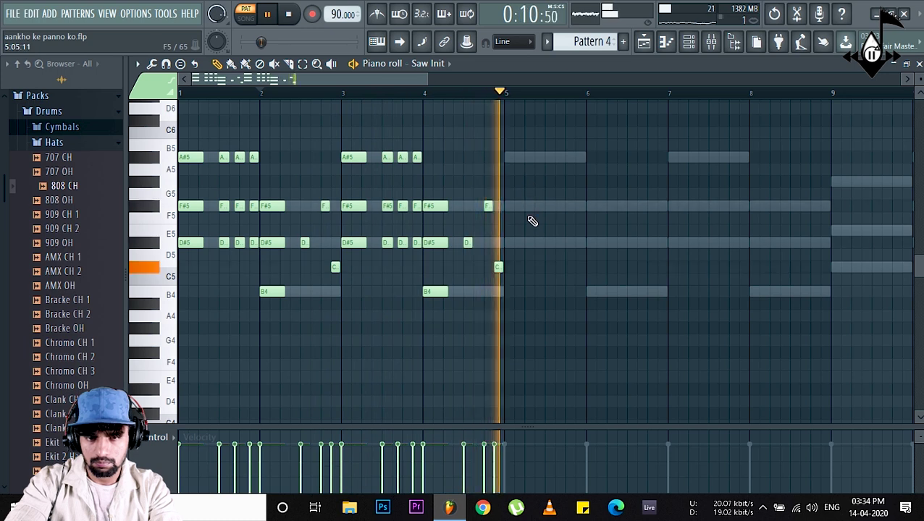
key("space")
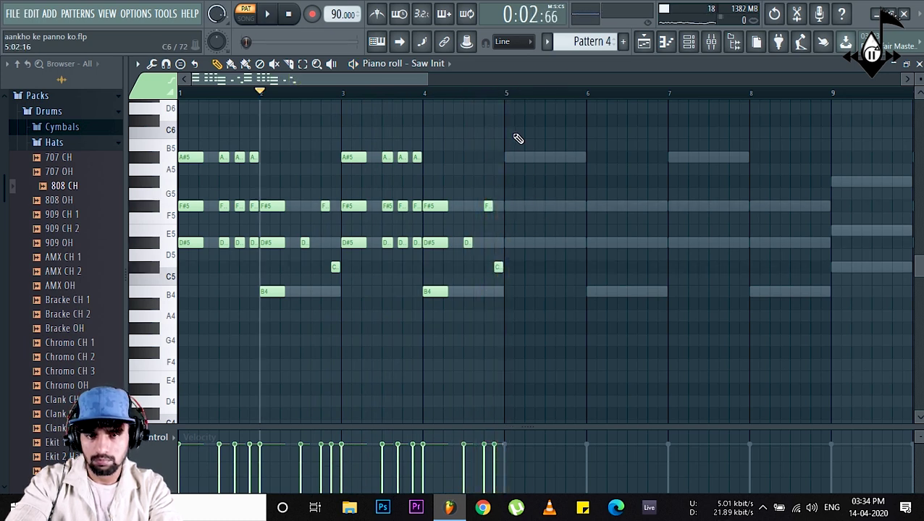
key("F5")
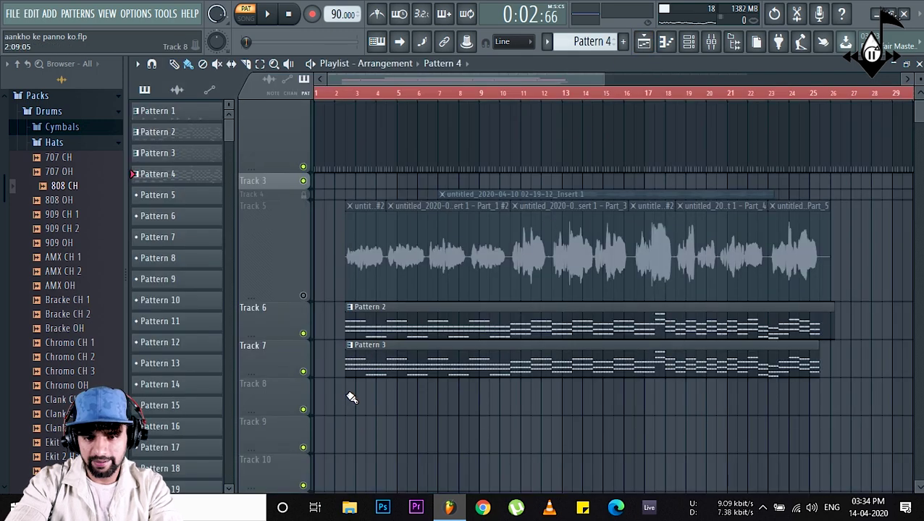
left_click(348, 397)
key("space")
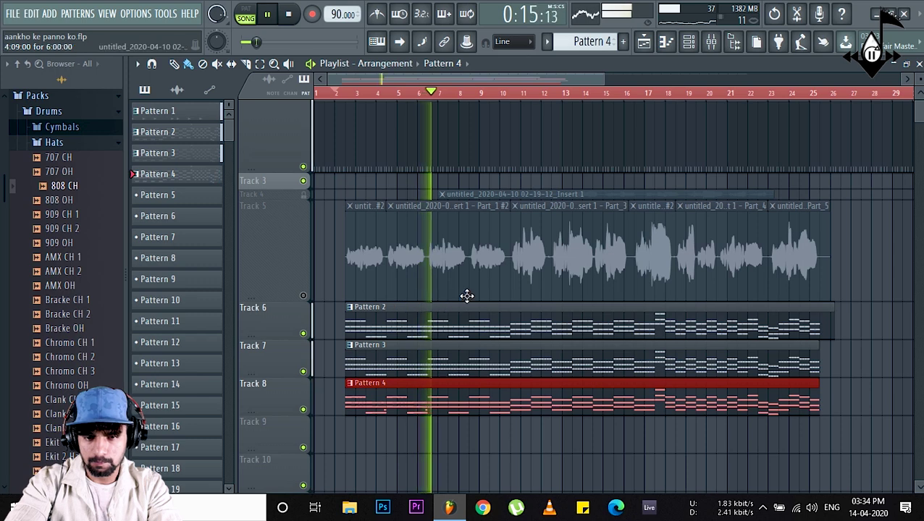
Add closing notes in bar 5 of Pattern 4, D#5 at step 1, F#5 at step 3 and a longer B4 at step 5, and audition from bar 4
left_click(665, 41)
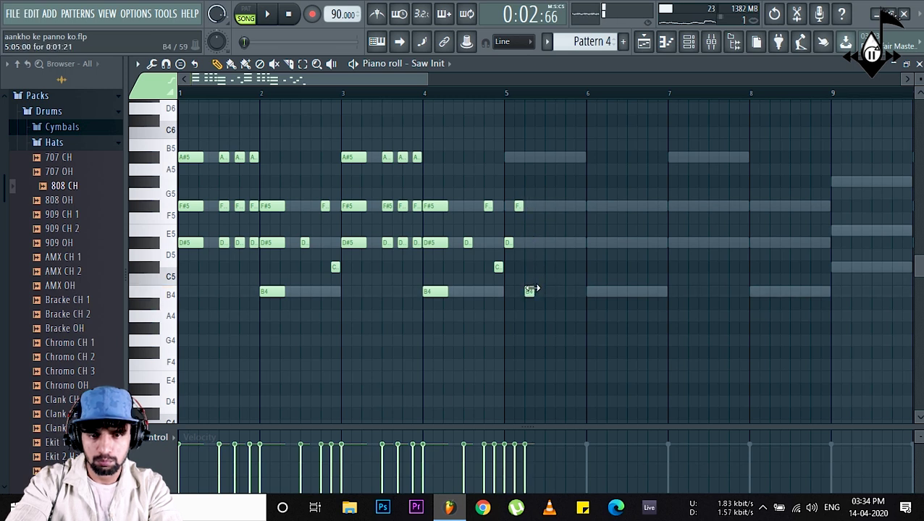
left_click(428, 95)
key("space")
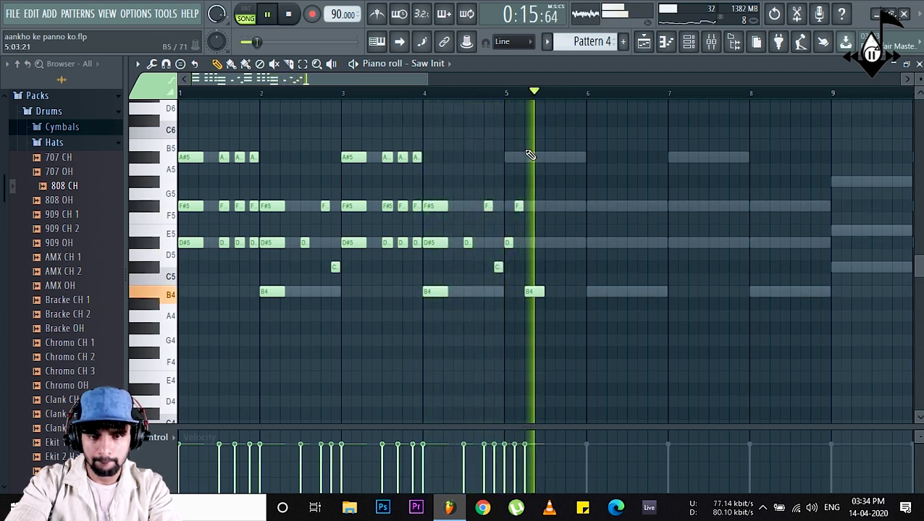
key("space")
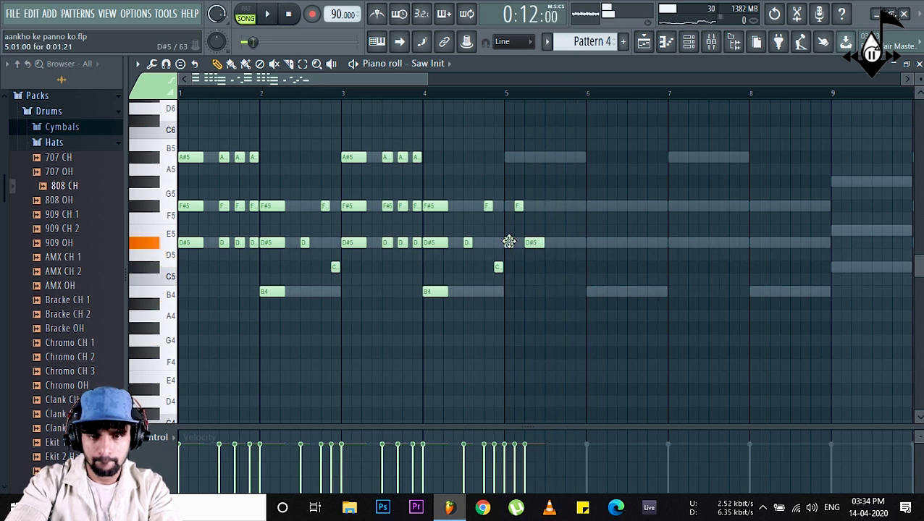
Retune the last note of bar 5 to D#5 and its first note to E5, and audition the ending
key("space")
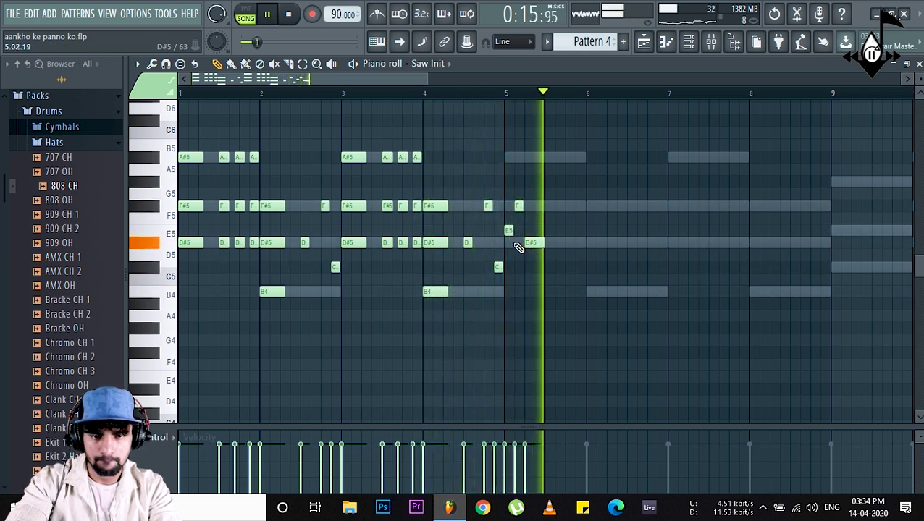
right_click(509, 231)
key("space")
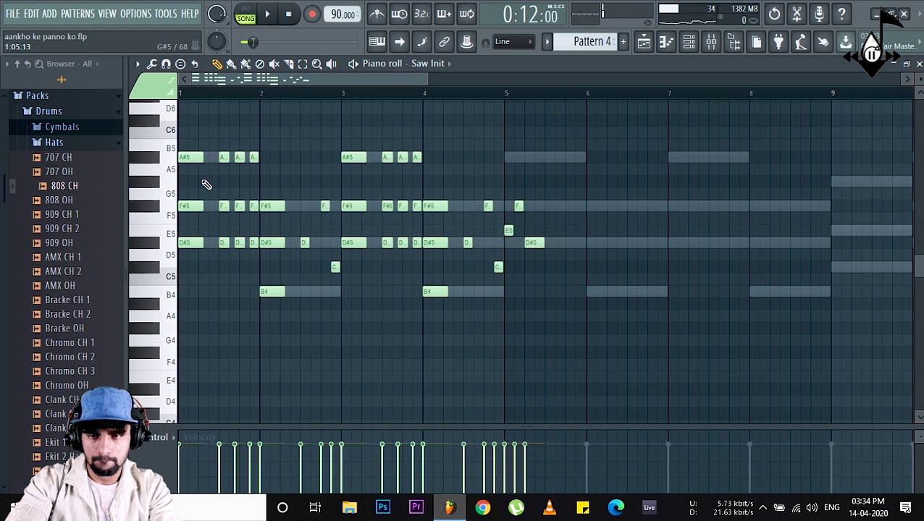
Try the Minor Natural (Aeolian) scale stamp as a reference, clear it, and replay the bar 5 ending
left_click(182, 64)
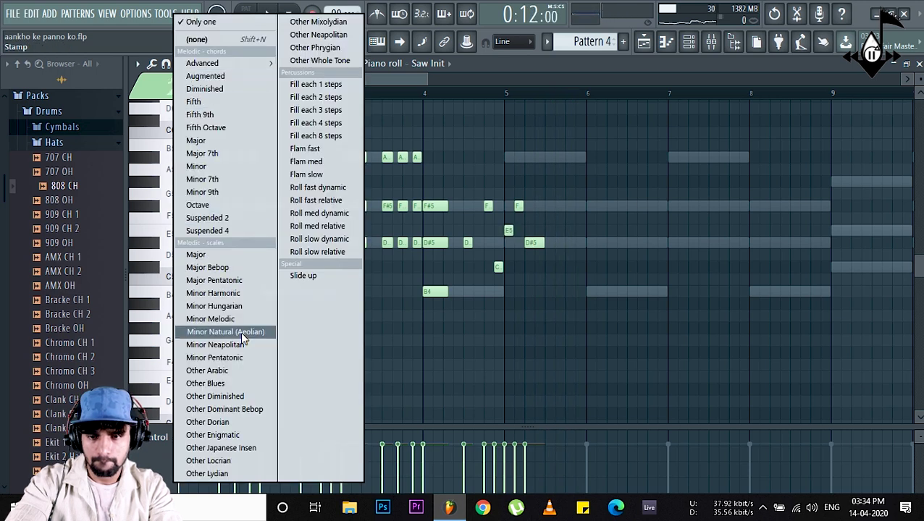
left_click(218, 334)
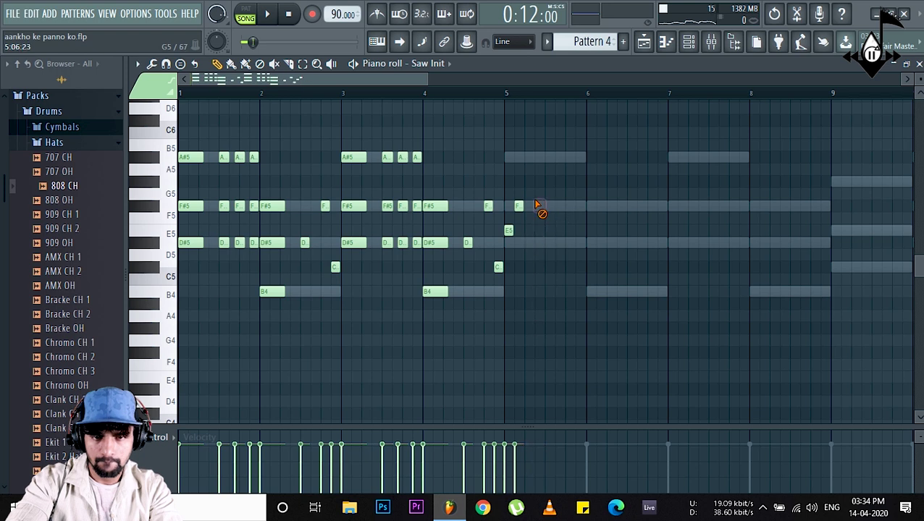
key("space")
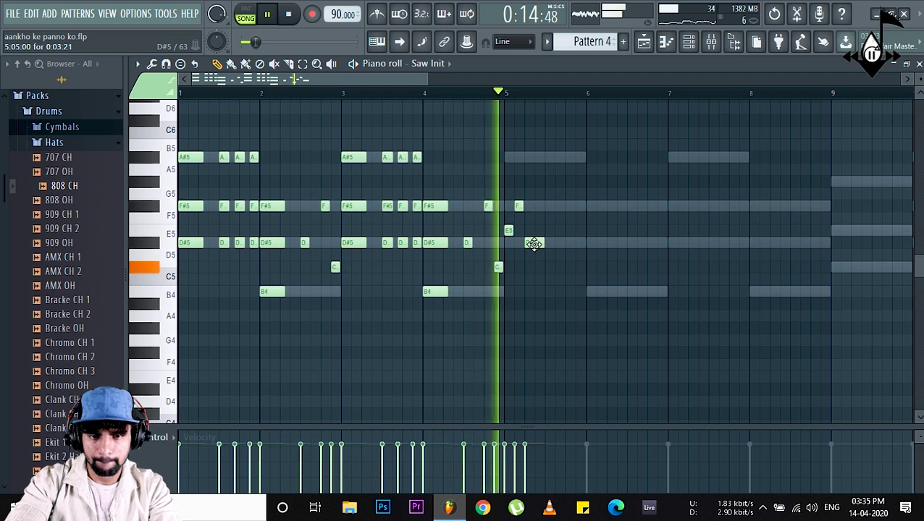
key("space")
Shorten the E5 opening bar 5 to one step, insert a one-step G#5 at step 2, and audition the ending
scroll(507, 98, "up", 3)
scroll(506, 98, "up", 2)
key("space")
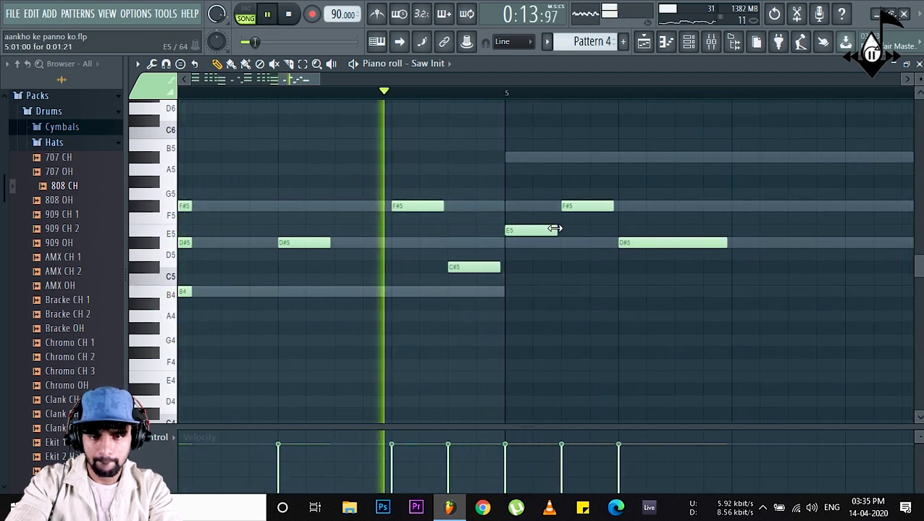
key("space")
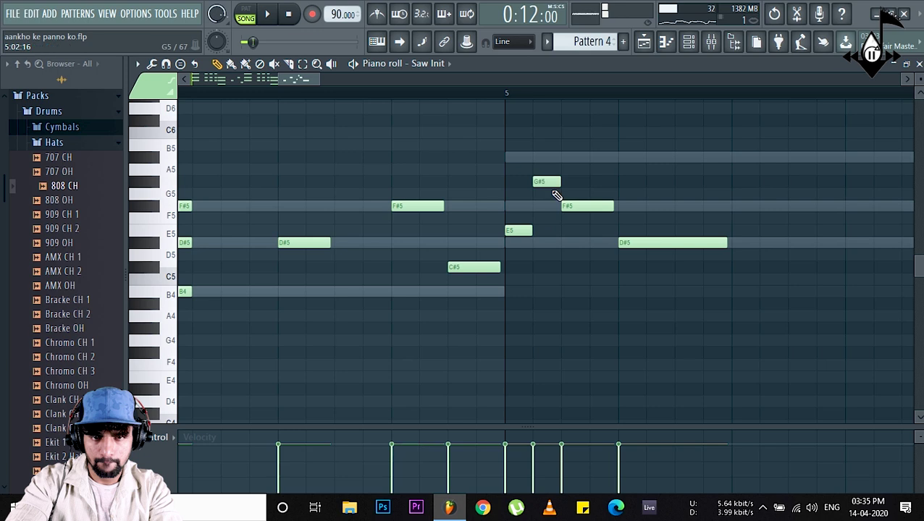
scroll(470, 100, "down", 1)
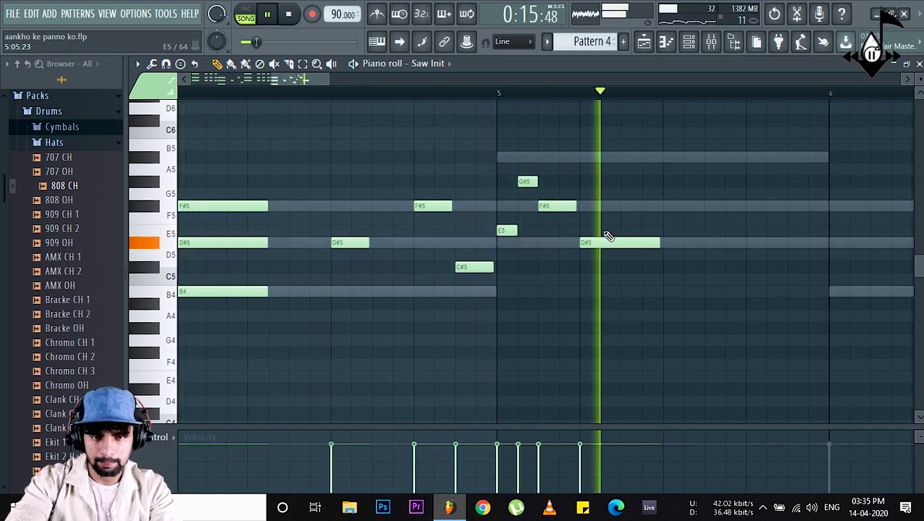
key("space")
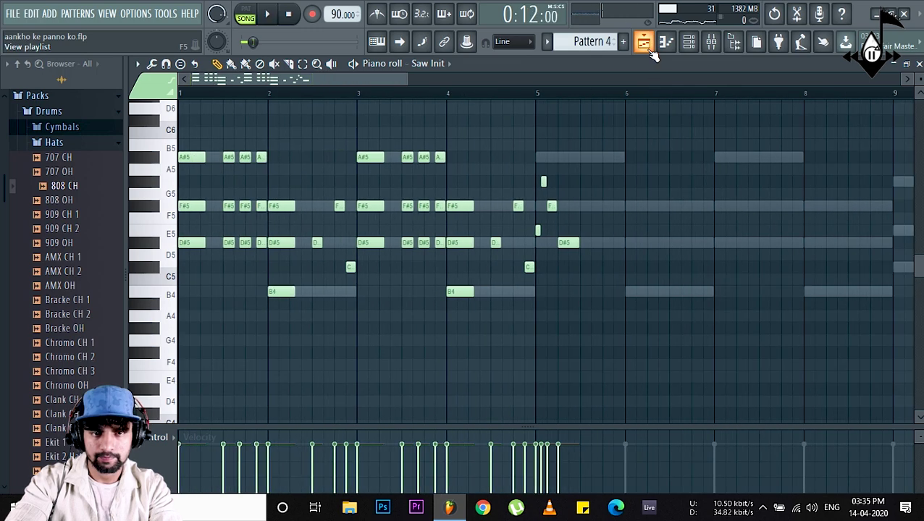
Fit the Pattern 4 clip on Track 8 to the five-bar phrase, starting level with Patterns 2 and 3
left_click(643, 41)
left_click(688, 41)
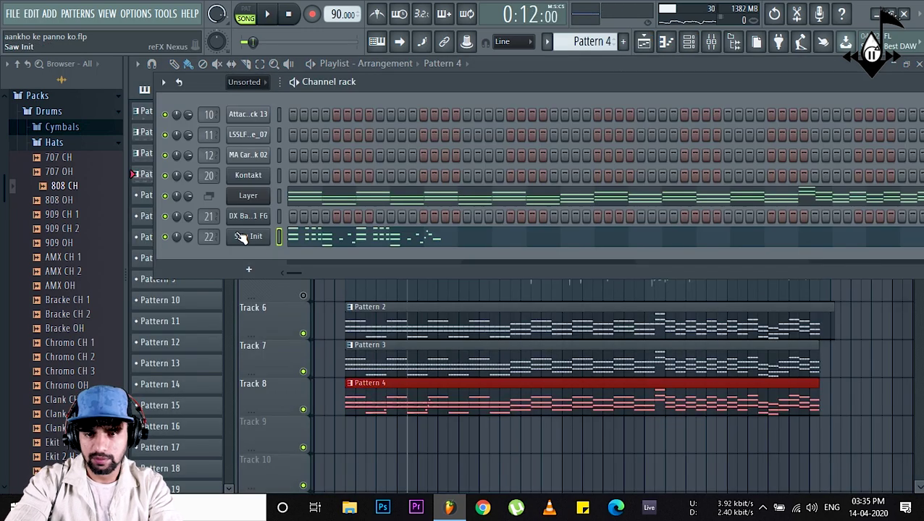
right_click(261, 196)
left_click(459, 207)
left_click(500, 416)
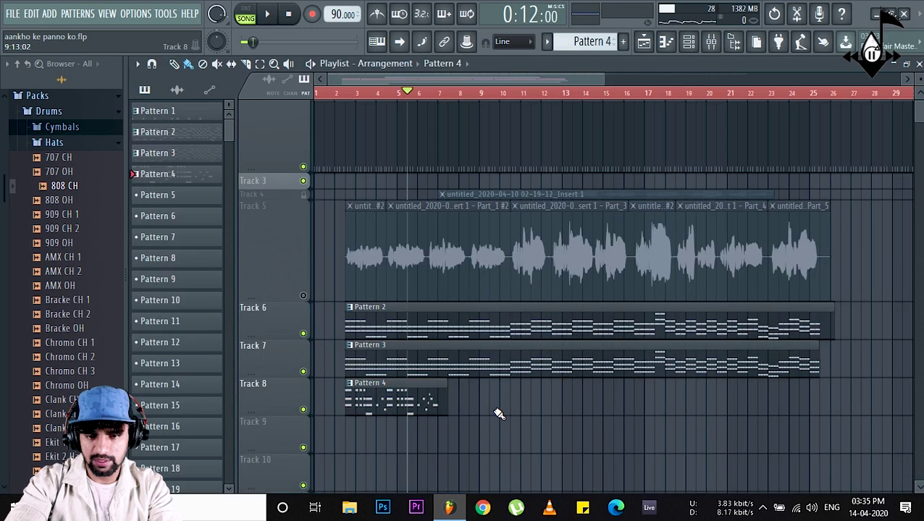
Unmute the vocal recordings on Track 5 and play the arrangement from the start of the Pattern 4 clip
left_click(303, 296)
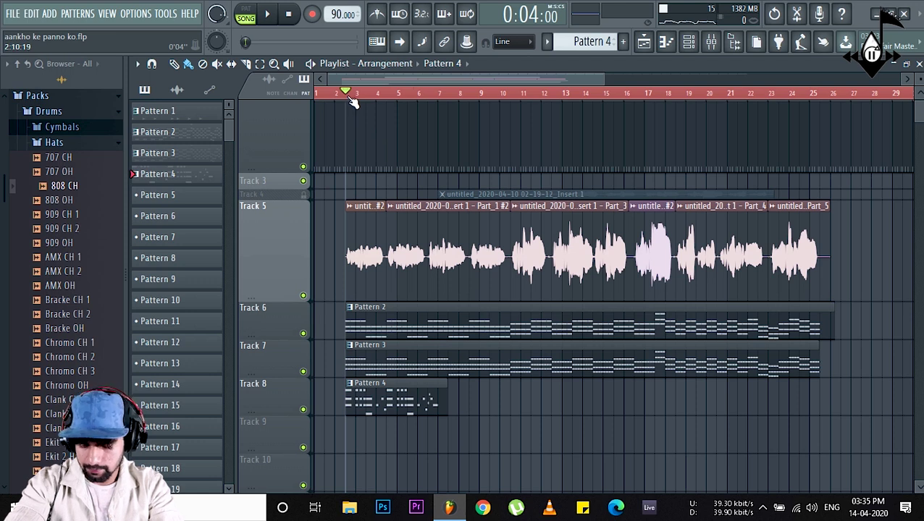
key("space")
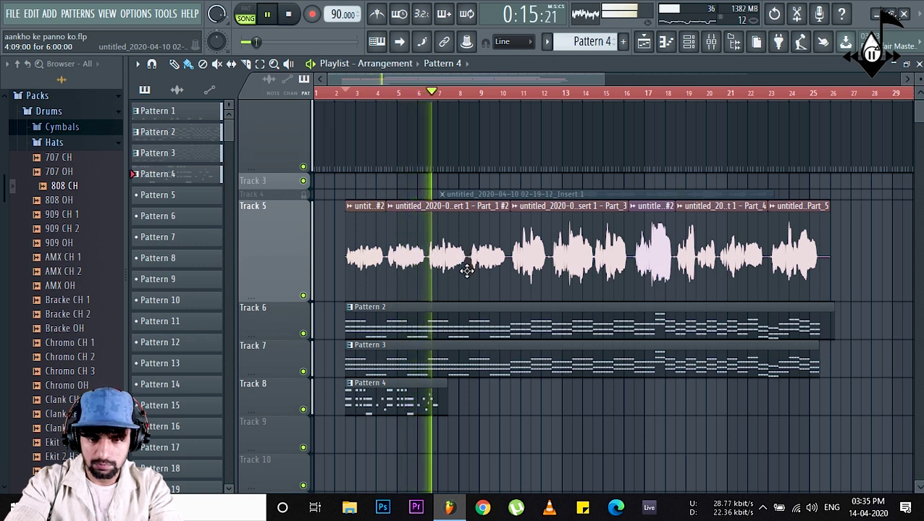
key("space")
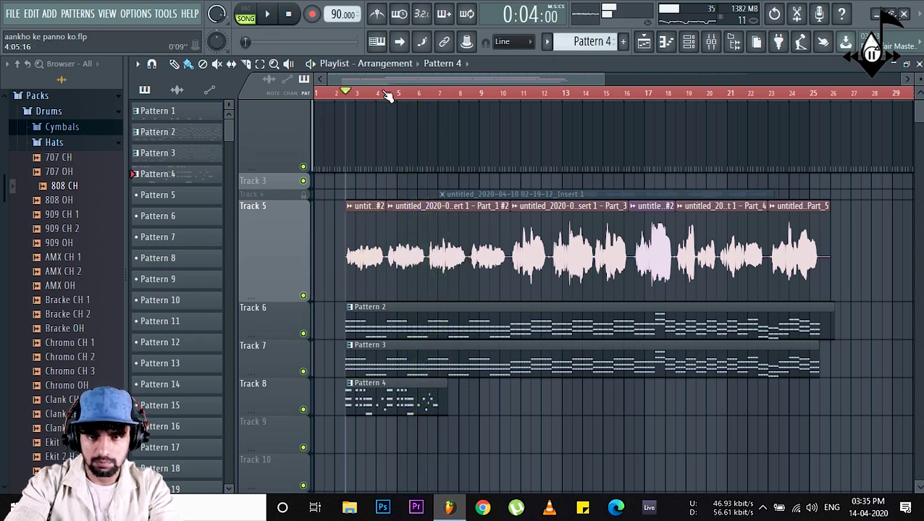
Lower the mixer volume of Insert 22 to 58% while playing the song
left_click(712, 46)
left_click_drag(455, 272, 454, 319)
key("space")
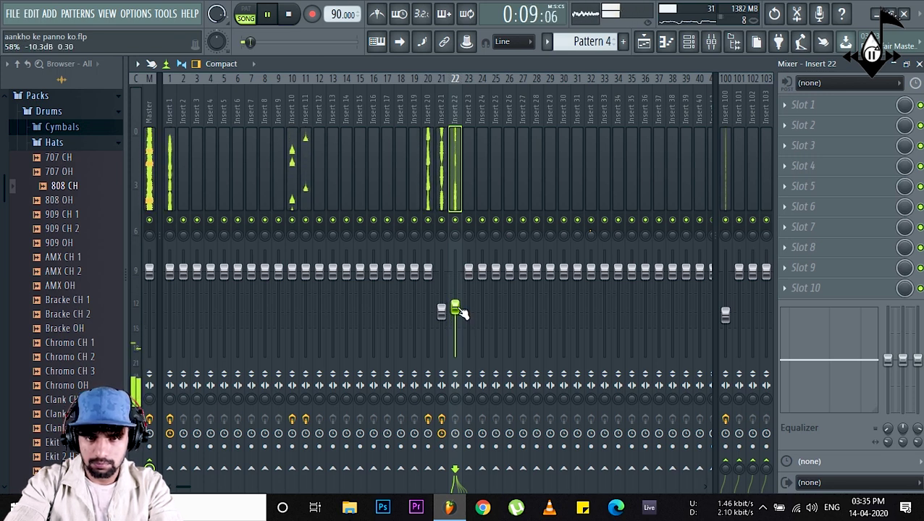
key("space")
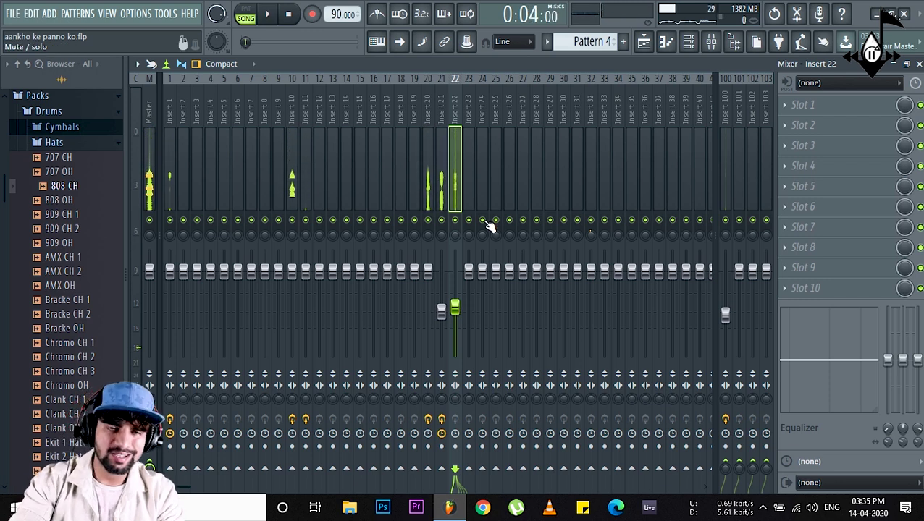
Examine the mixer inserts and the Fruity Reeverb 2 effect loaded on Insert 100
left_click(172, 140)
left_click(201, 132)
left_click(182, 130)
left_click(173, 132)
left_click_drag(177, 136, 455, 151)
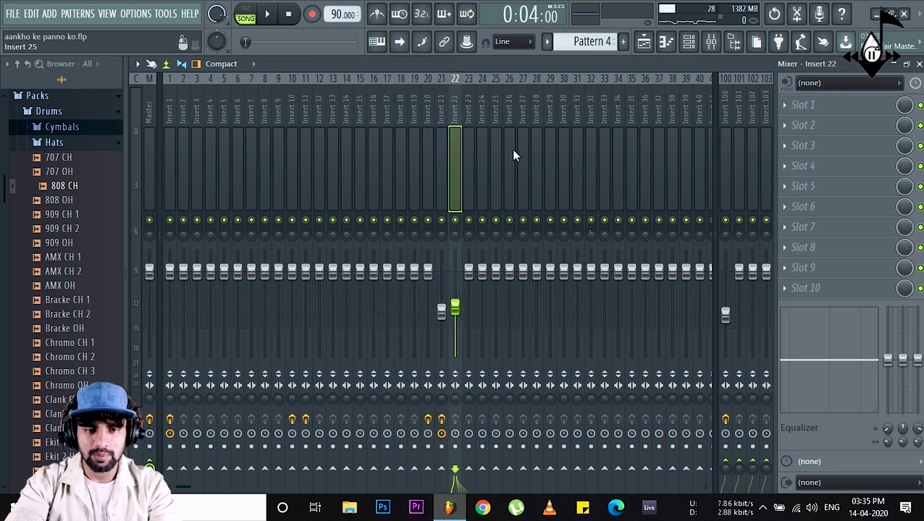
left_click(727, 155)
left_click(835, 150)
left_click(830, 154)
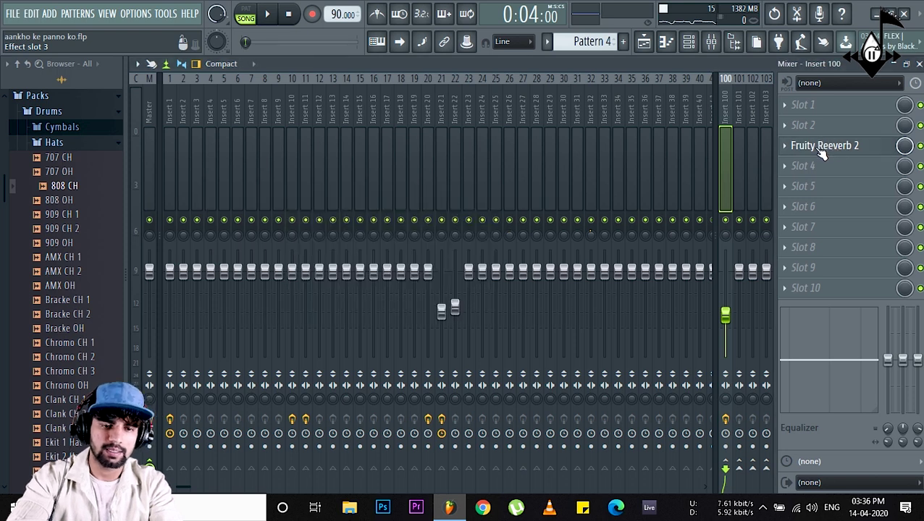
left_click(466, 194)
Raise the volume of Insert 22 to 61% (-9.5 dB) during playback
key("space")
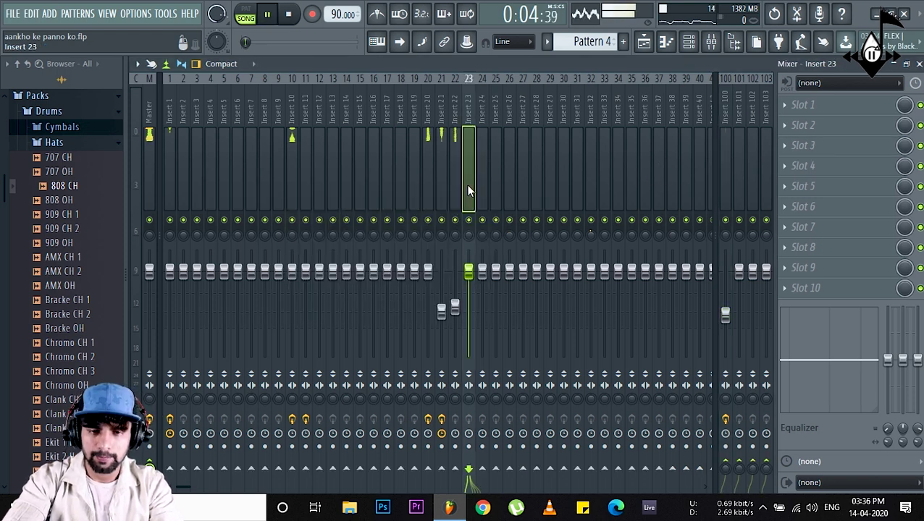
left_click(454, 165)
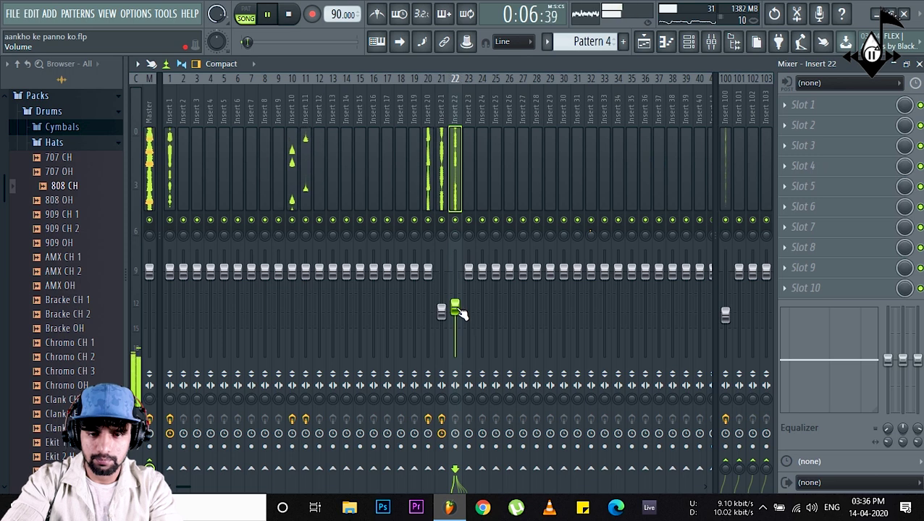
left_click_drag(460, 311, 460, 305)
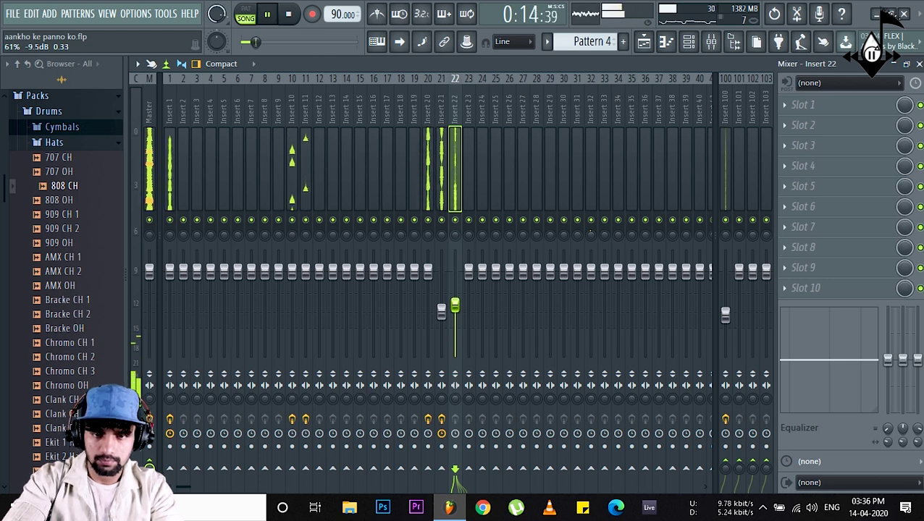
Duplicate the Pattern 4 clip behind the original on Track 8, starting at bar 7, and play the song from bar 6
left_click(643, 42)
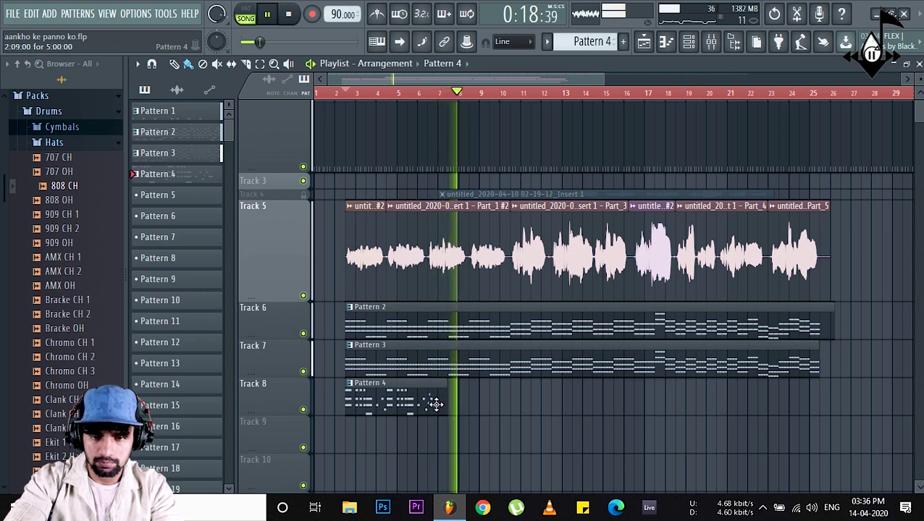
key("space")
left_click_drag(372, 397, 452, 438)
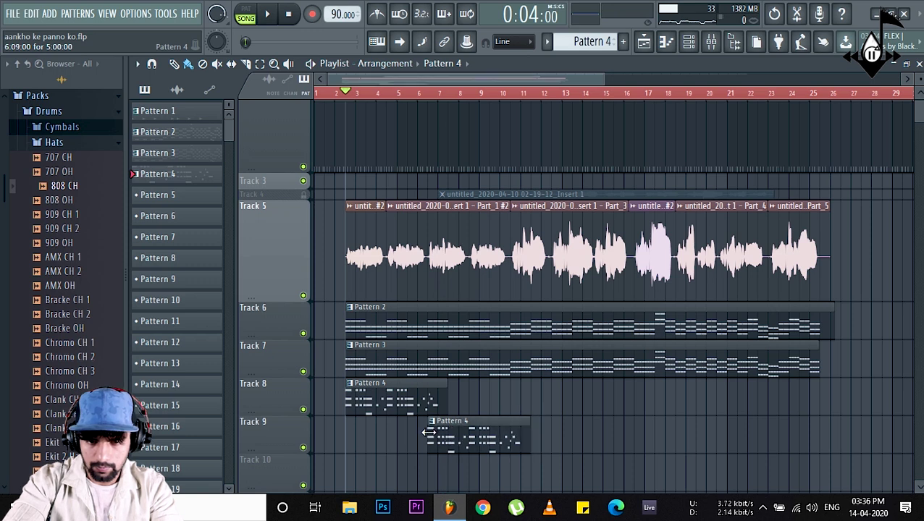
left_click_drag(459, 411, 457, 374)
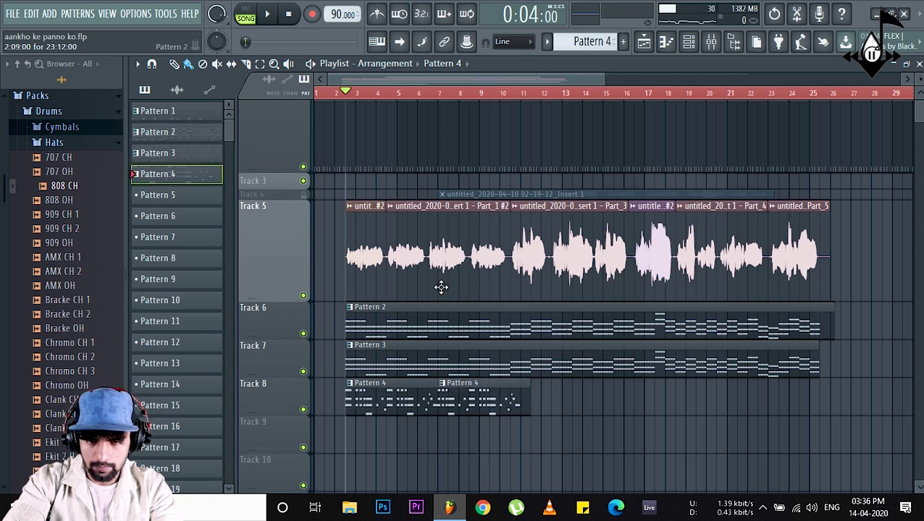
left_click(416, 106)
key("space")
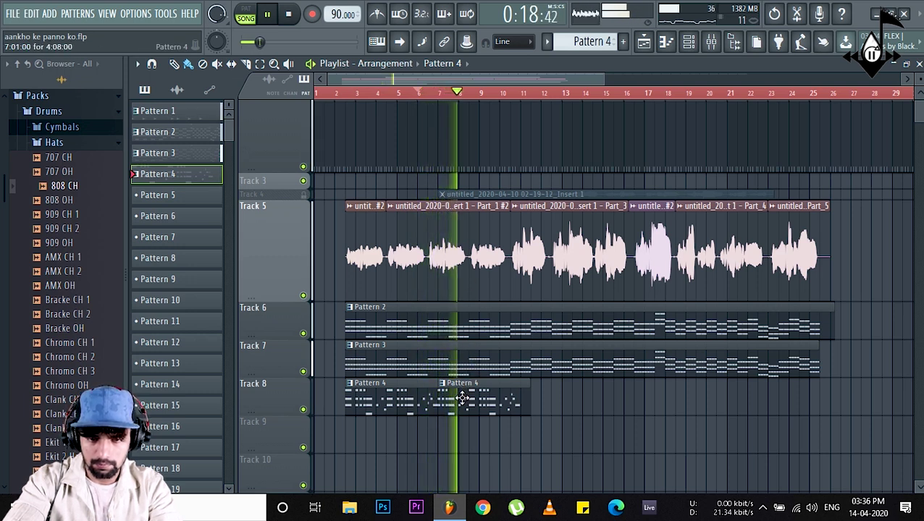
Trim the start of the second Pattern 4 clip to the middle of bar 8, leaving three bars, and finish auditioning
left_click_drag(445, 402, 490, 407)
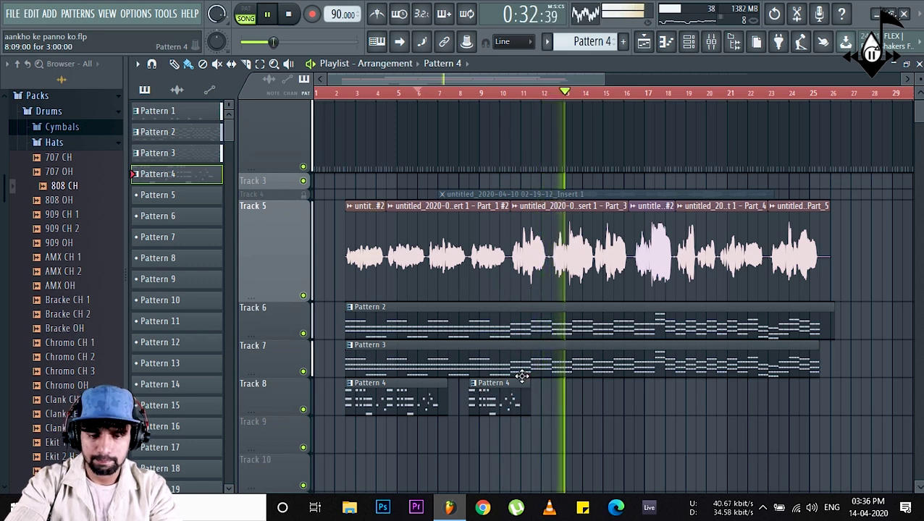
scroll(541, 94, "down", 3)
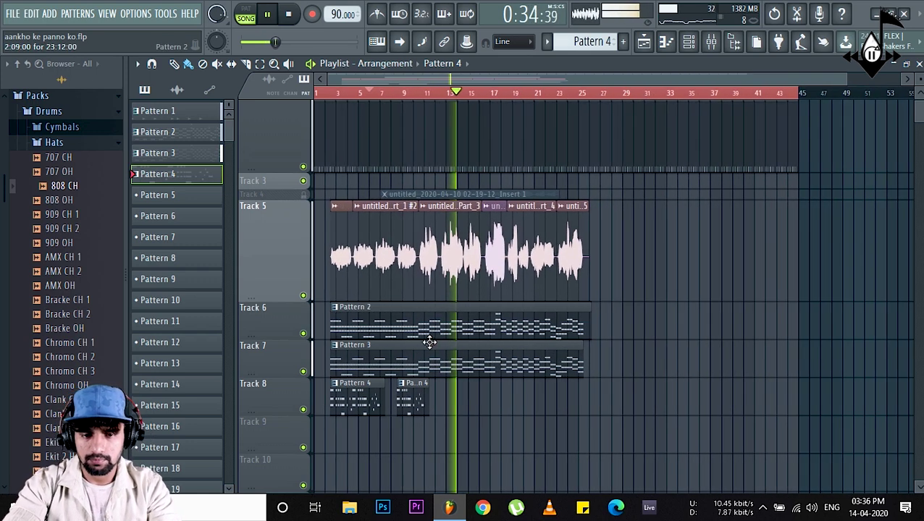
key("space")
Create Pattern 5 and paste the copied chord notes into its Layer channel
left_click(623, 42)
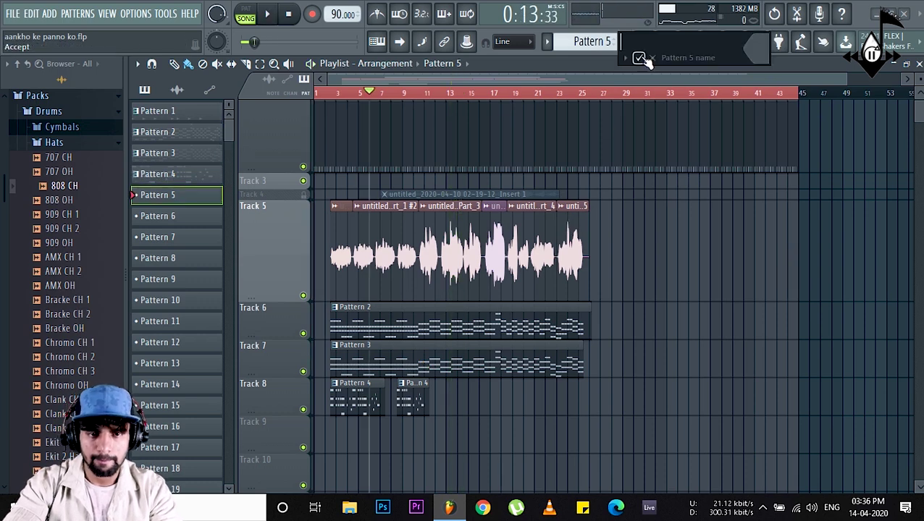
left_click(703, 48)
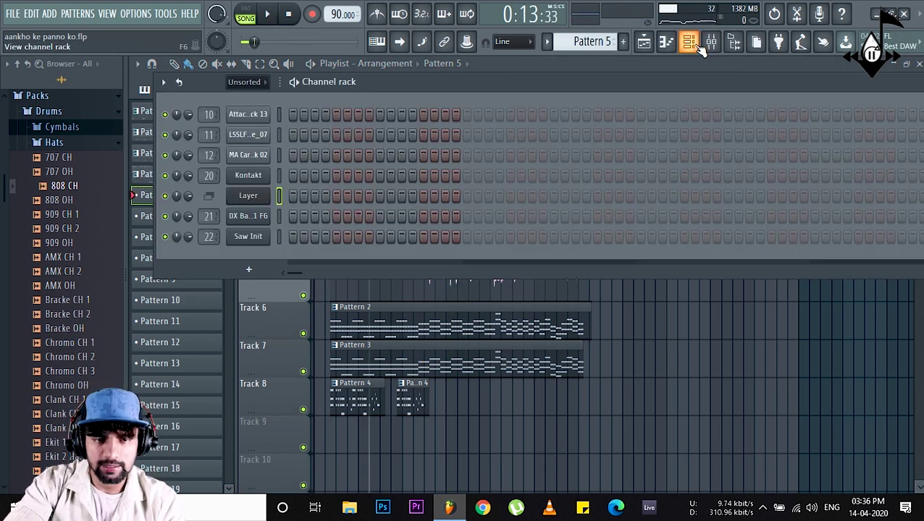
left_click(262, 82)
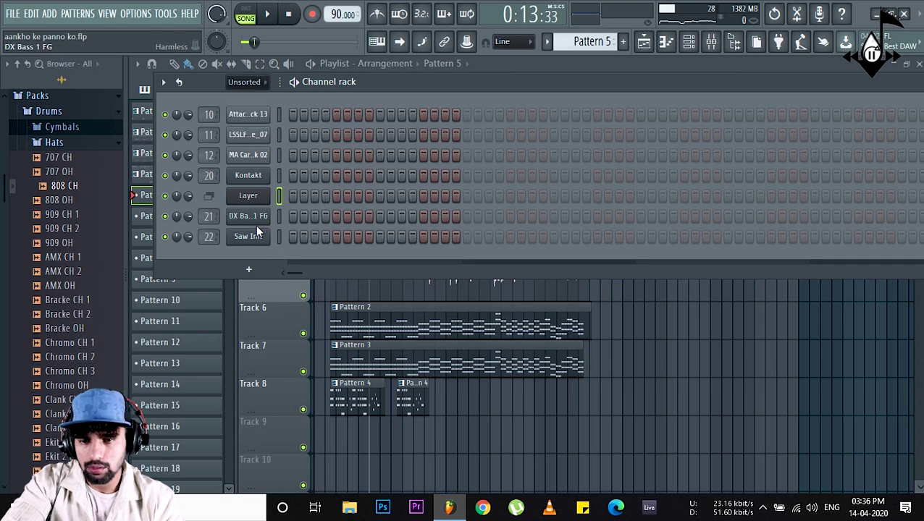
right_click(269, 191)
left_click(422, 223)
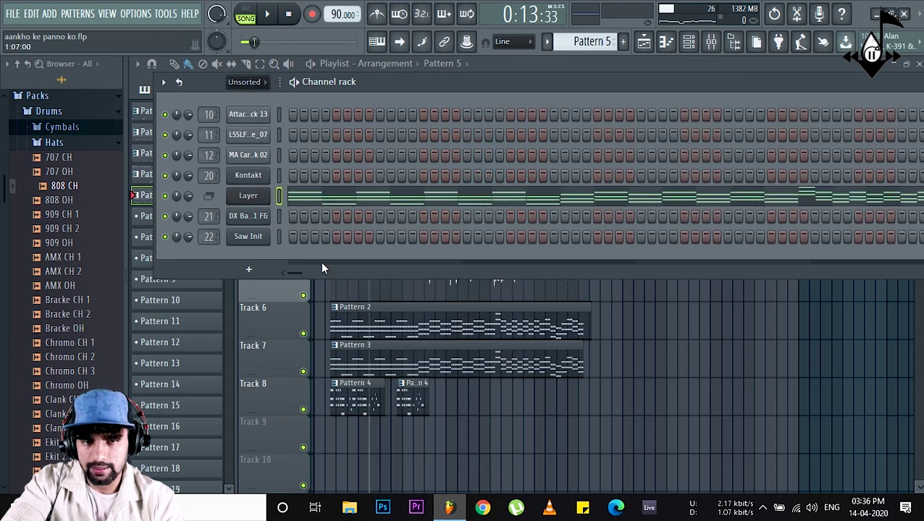
Add a SimSynth channel and load its BassAcoustic preset
left_click(249, 270)
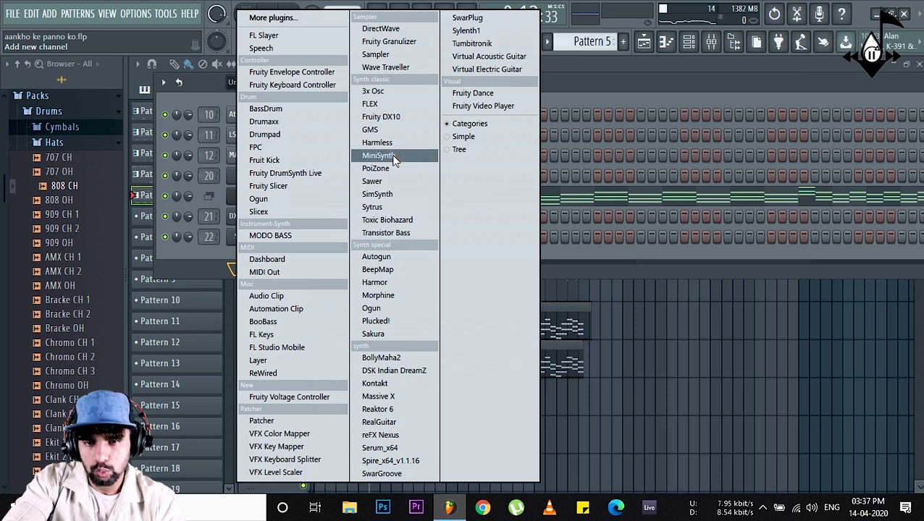
left_click(392, 194)
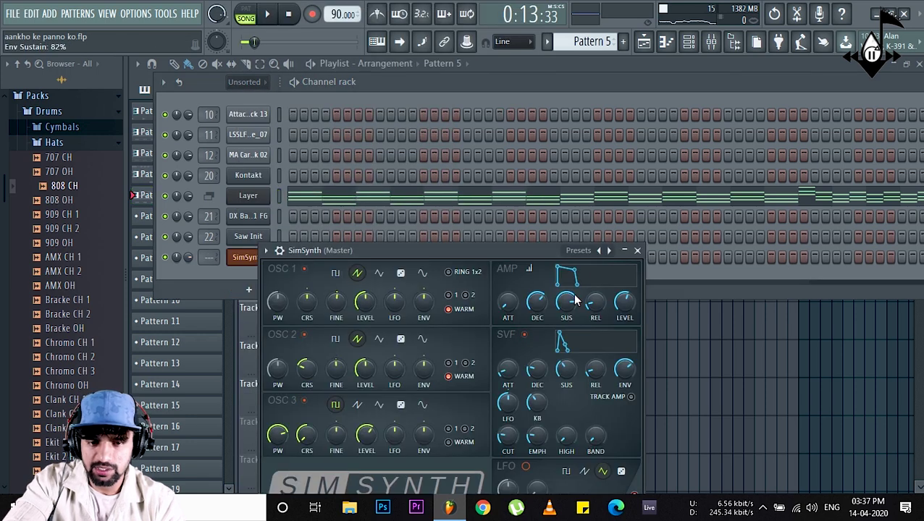
left_click(608, 250)
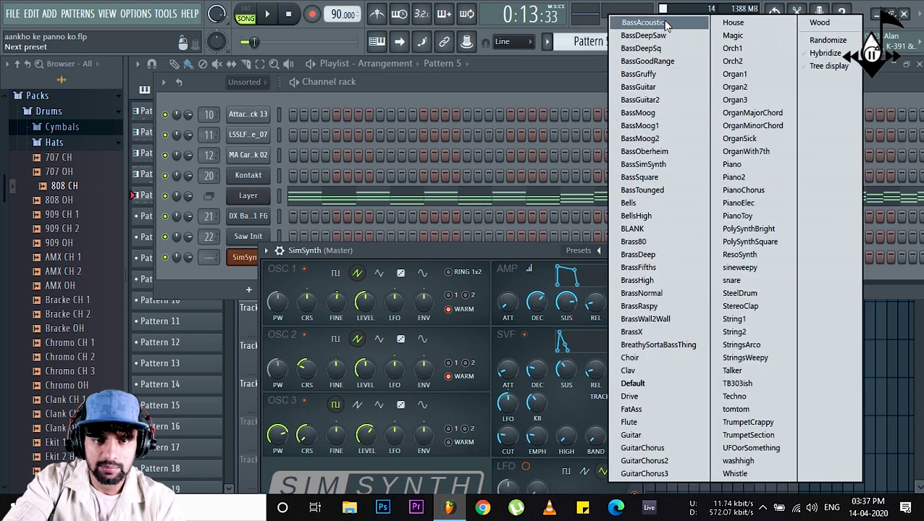
left_click(643, 23)
left_click(637, 251)
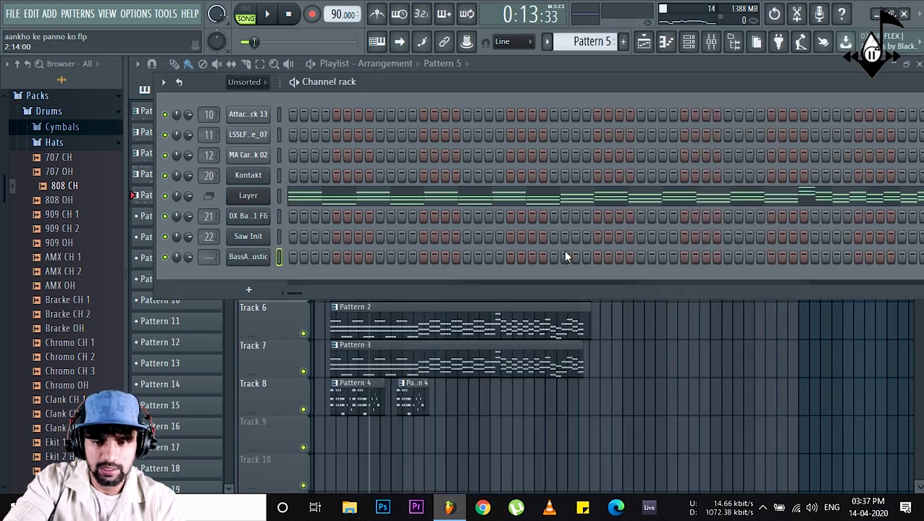
Route the BassAcoustic channel to mixer Insert 23
right_click(257, 259)
key("Escape")
key("ctrl+l")
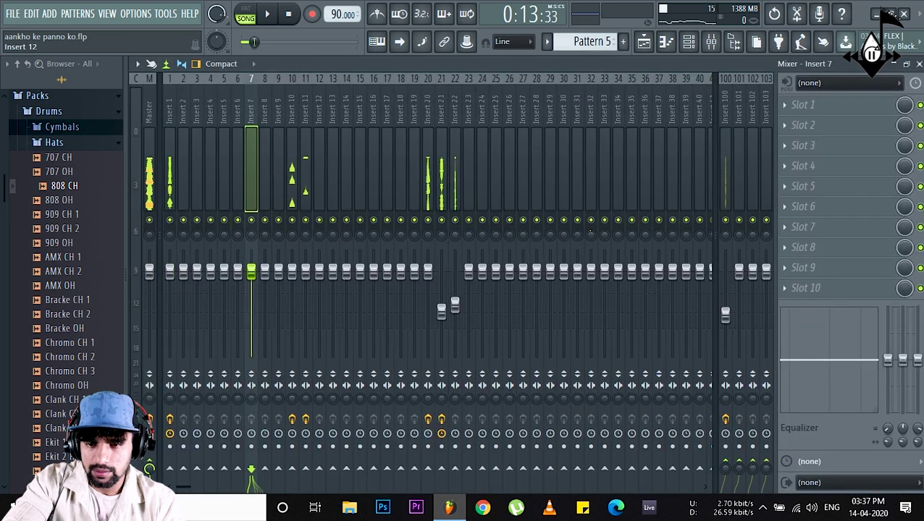
left_click(496, 159)
left_click(482, 159)
left_click(472, 159)
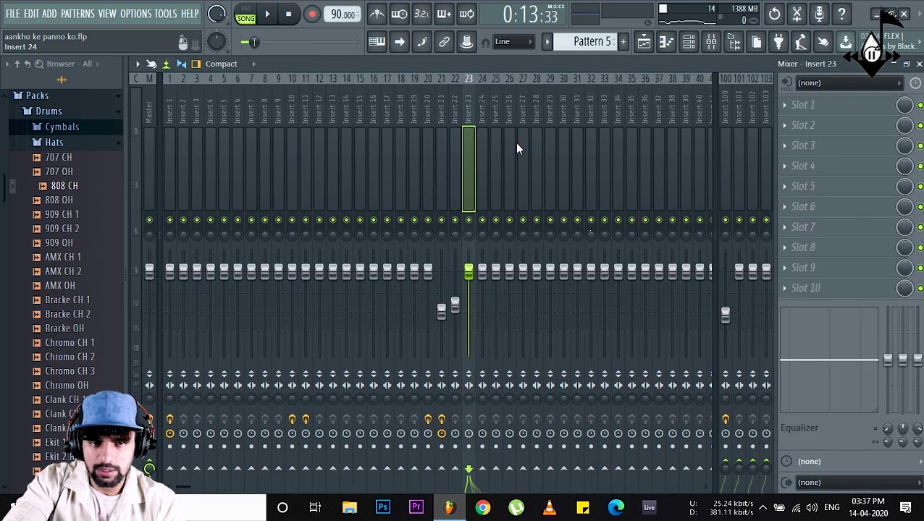
Open the BassAcoustic piano roll and place a two-step D#5 followed by an F#5 at the start of bar 1
left_click(689, 42)
right_click(254, 258)
left_click(276, 255)
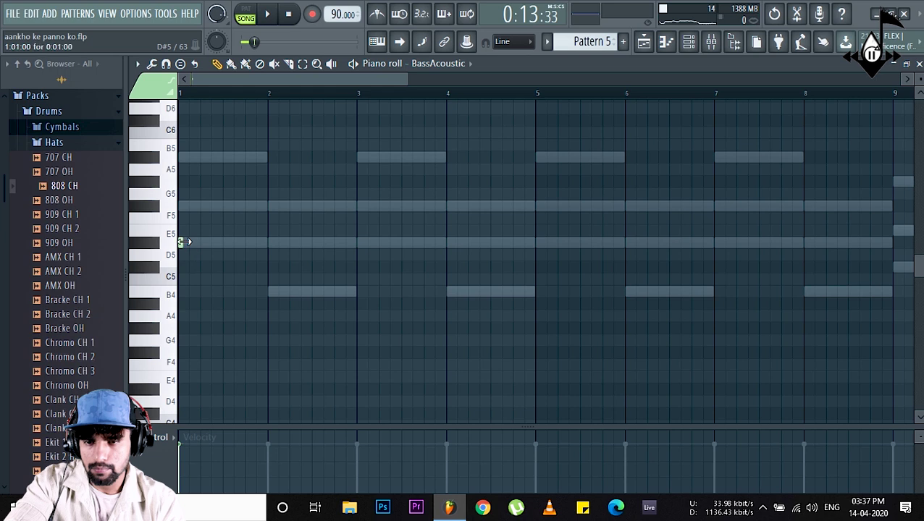
scroll(193, 121, "up", 5)
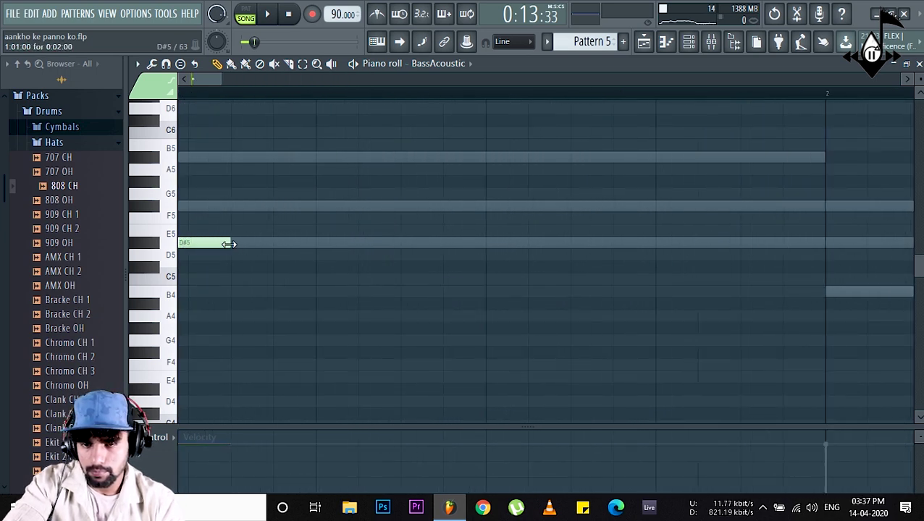
scroll(236, 108, "down", 5)
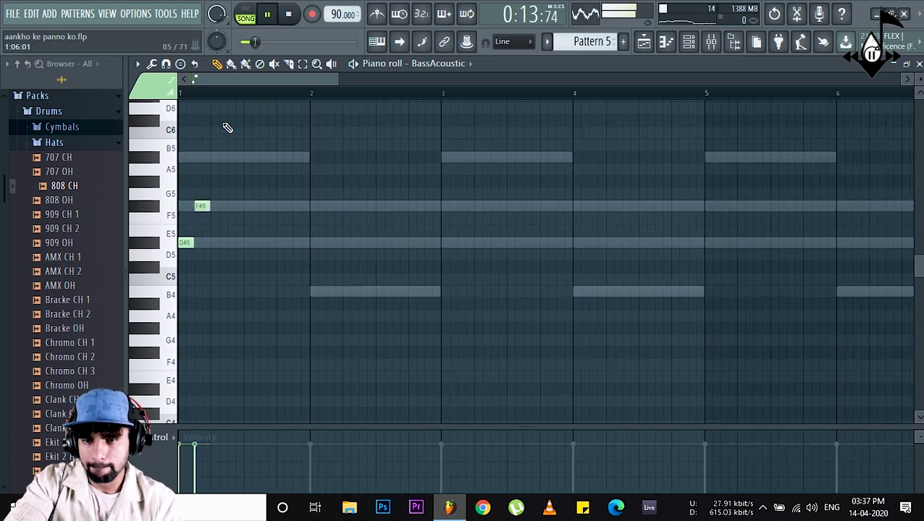
Move the F#5 note to step 4, add a second F#5 at step 7, and audition in pattern mode
key("l")
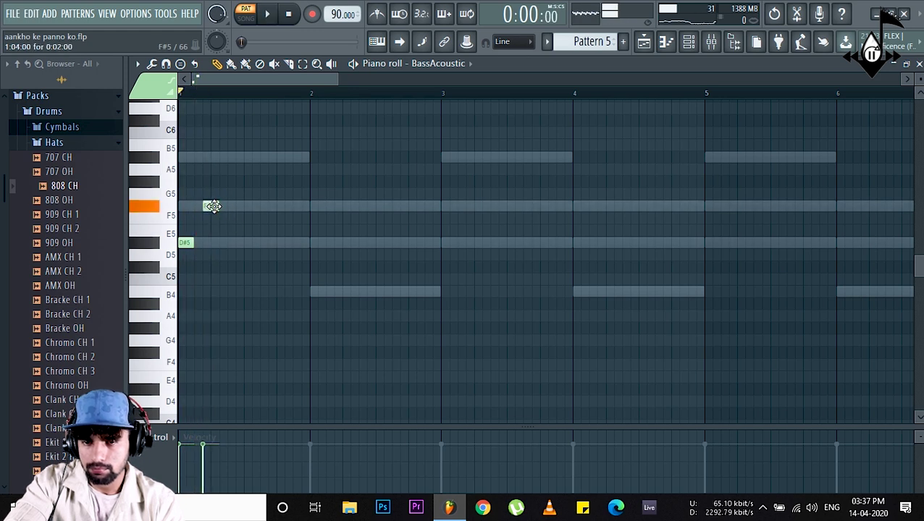
key("space")
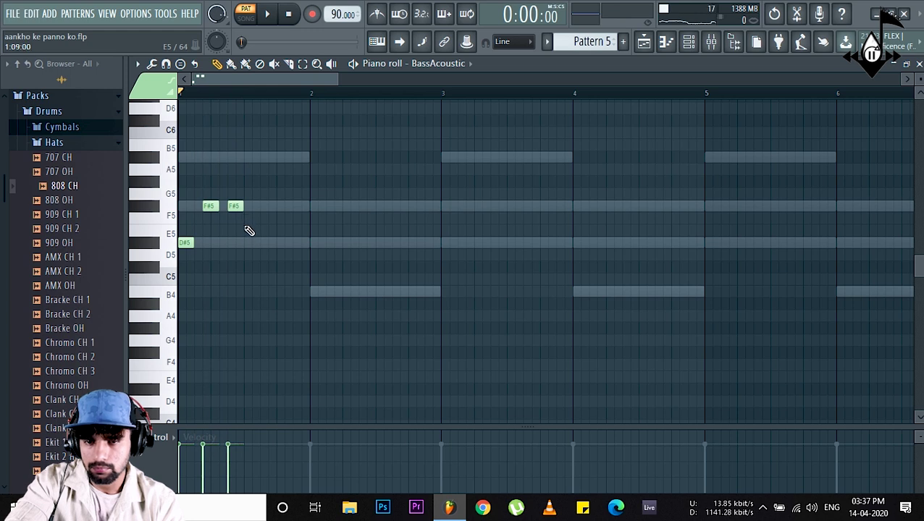
key("space")
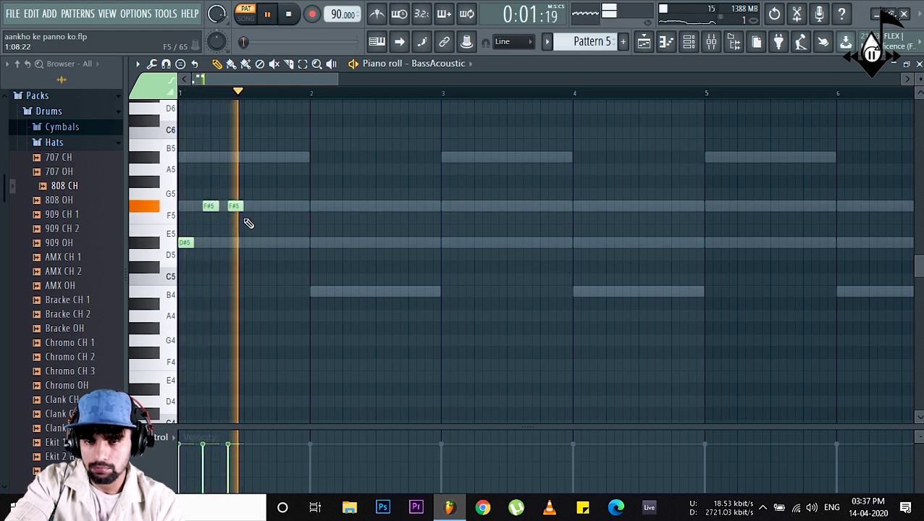
key("space")
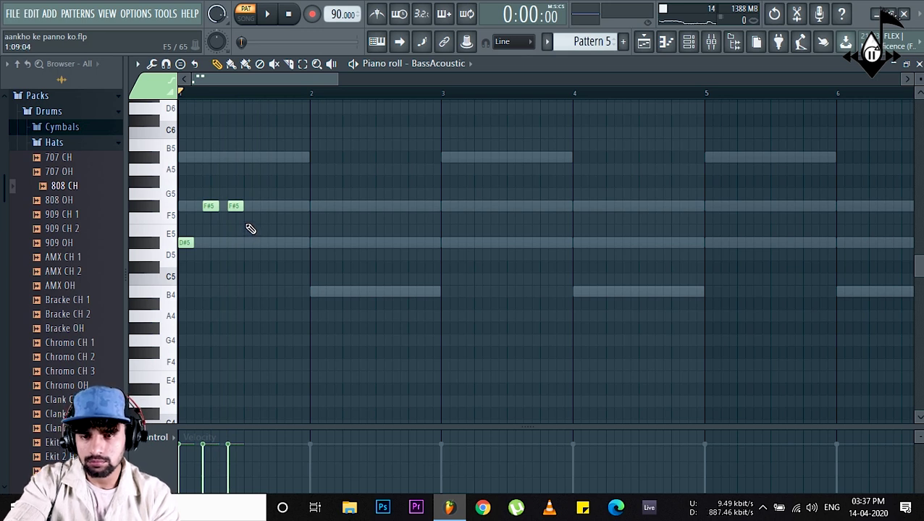
Add two-step G#5, E5 and D#5 notes at steps 9, 11 and 13 of bar 1, auditioning the phrase
left_click(251, 234)
key("space")
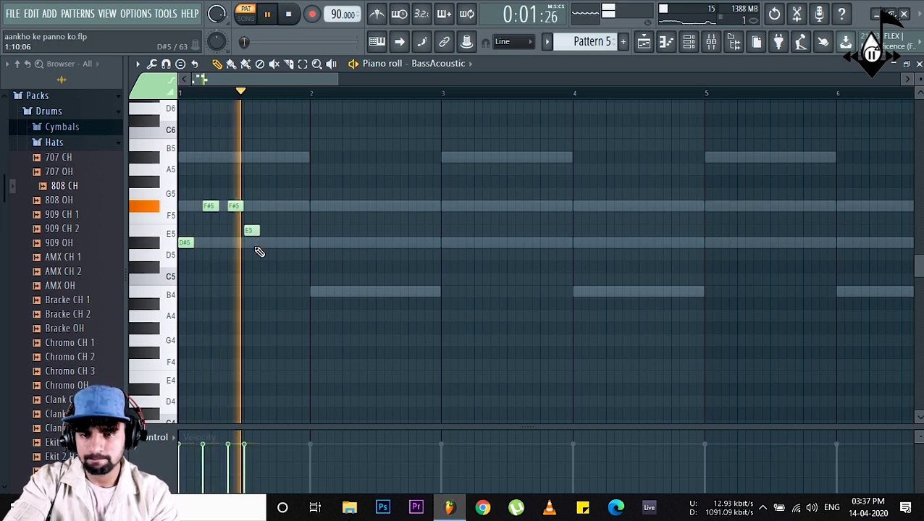
key("space")
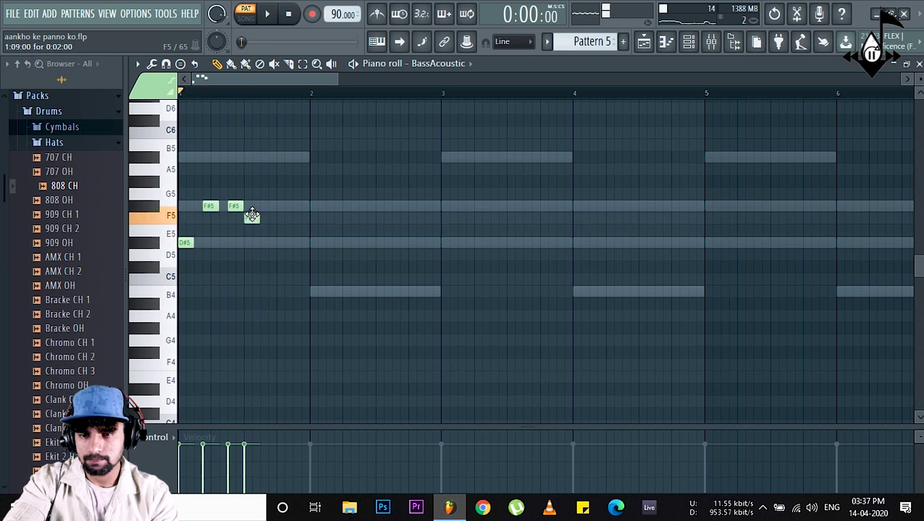
left_click(277, 243)
key("space")
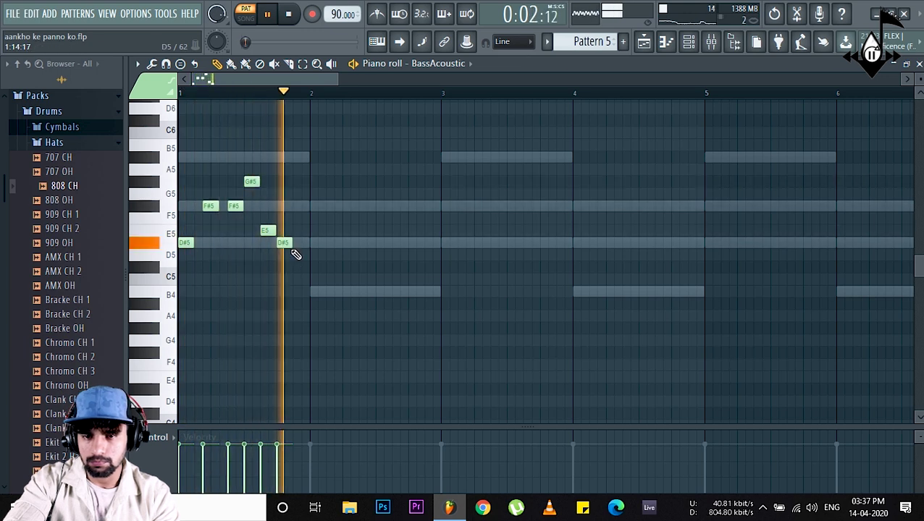
key("space")
Extend the final D#5 note to the end of bar 1 and audition the phrase
left_click_drag(292, 247, 301, 248)
key("space")
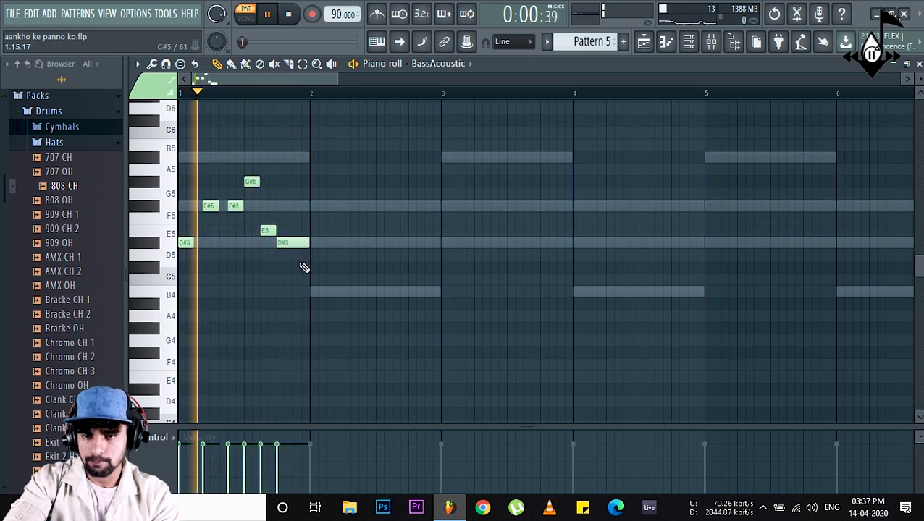
key("space")
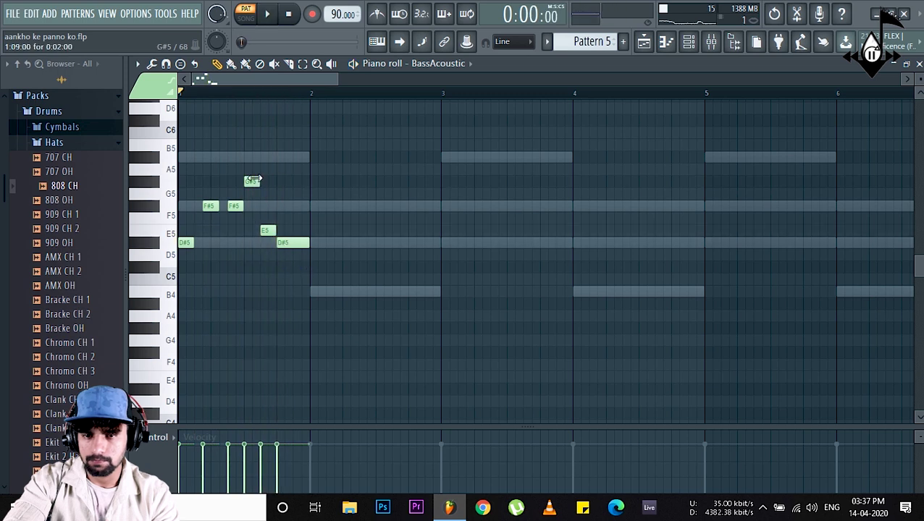
Try moving the G#5 note down to C5 at step 9 and audition the phrase
left_click_drag(253, 223, 259, 279)
key("space")
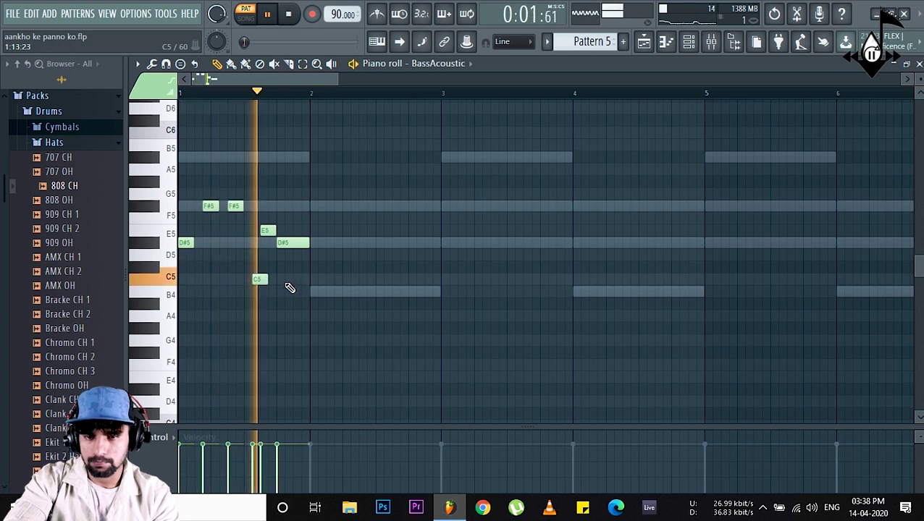
key("space")
left_click_drag(258, 281, 252, 281)
key("space")
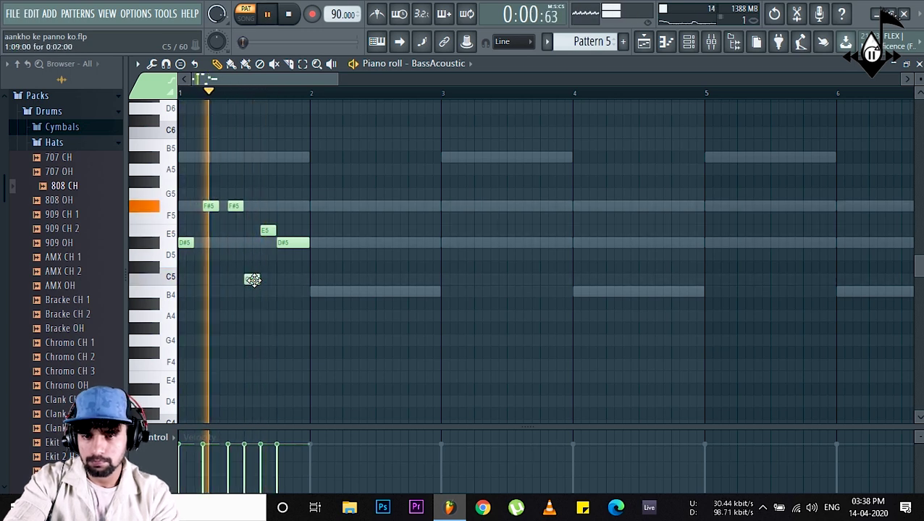
key("space")
key("space")
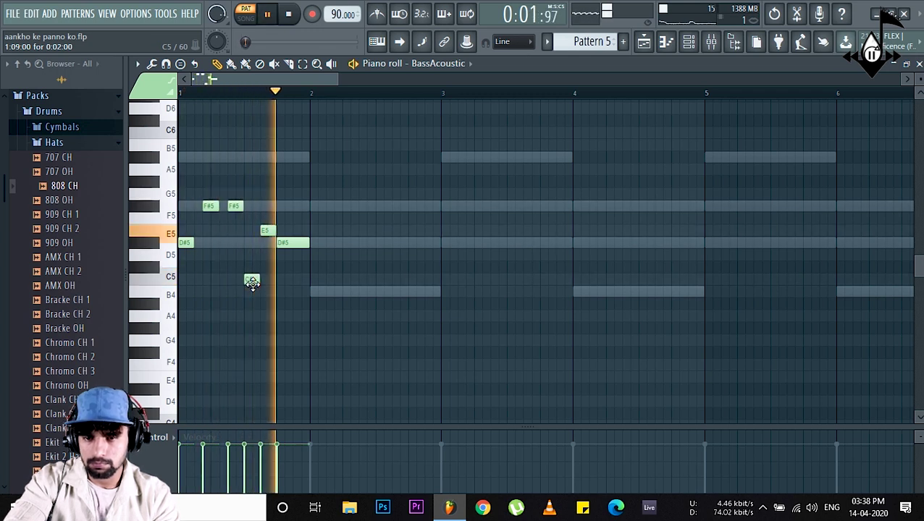
key("space")
Try lowering the long last note of bar 1 to D5 and then to B4, auditioning each version
mouse_move(289, 261)
left_mouse_down()
mouse_move(290, 270)
mouse_move(290, 255)
left_mouse_up()
key("space")
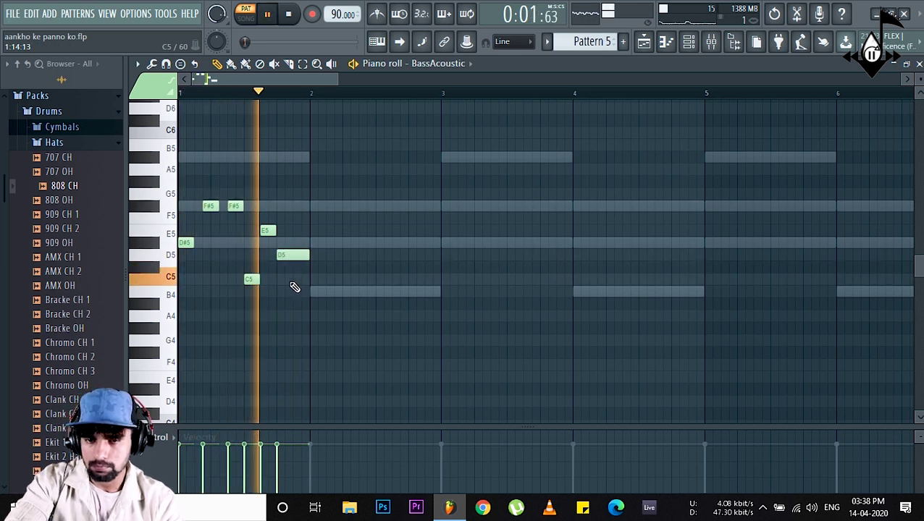
key("space")
left_click_drag(293, 258, 292, 291)
key("space")
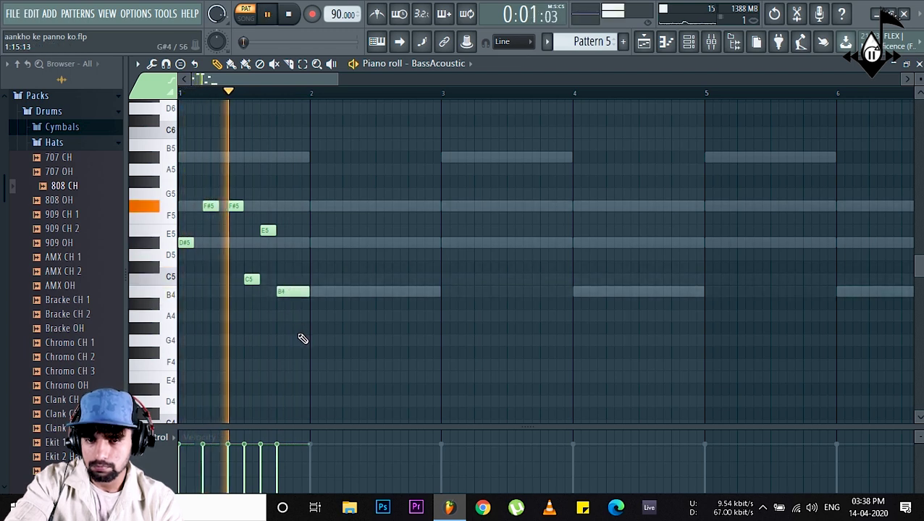
Try E5, D#5 and C5 as the last three notes of the bar 1 phrase and audition them
key("space")
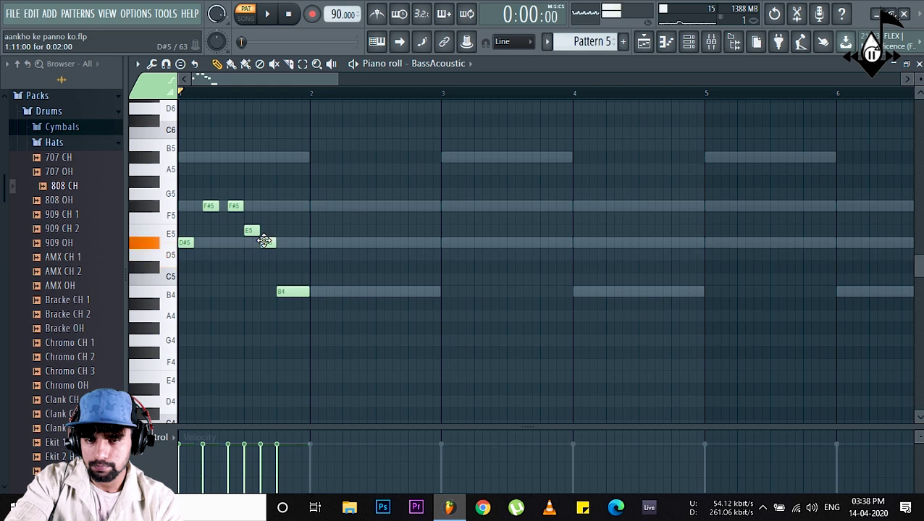
left_click_drag(286, 291, 287, 280)
key("space")
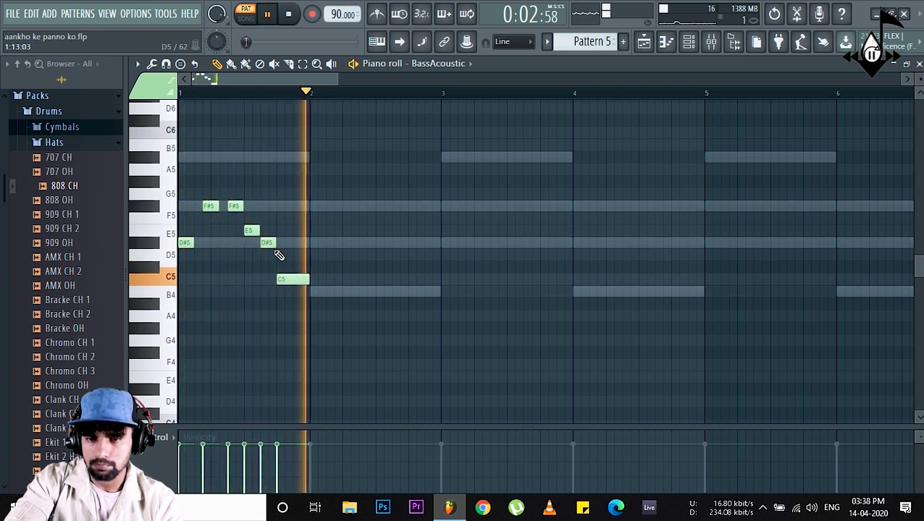
key("space")
Undo the last three note moves and play the phrase again
key("ctrl+alt+z")
key("ctrl+alt+z")
key("ctrl+alt+z")
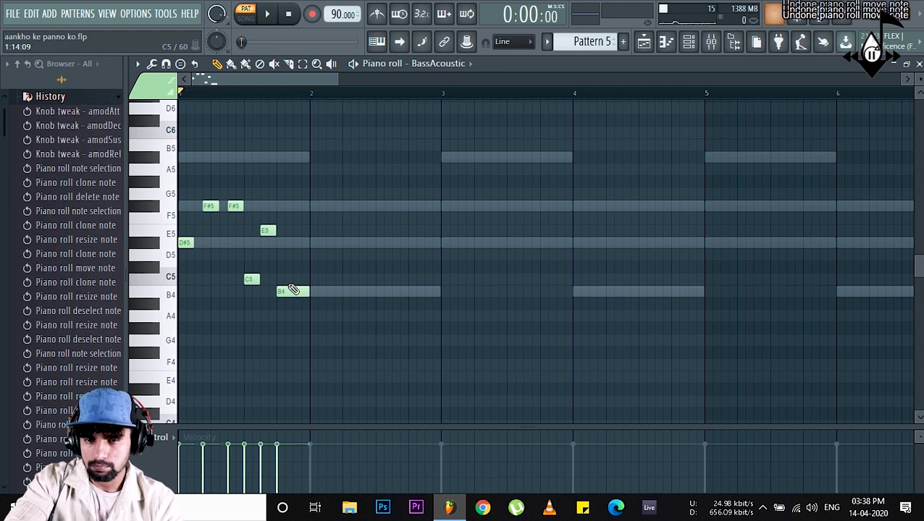
key("space")
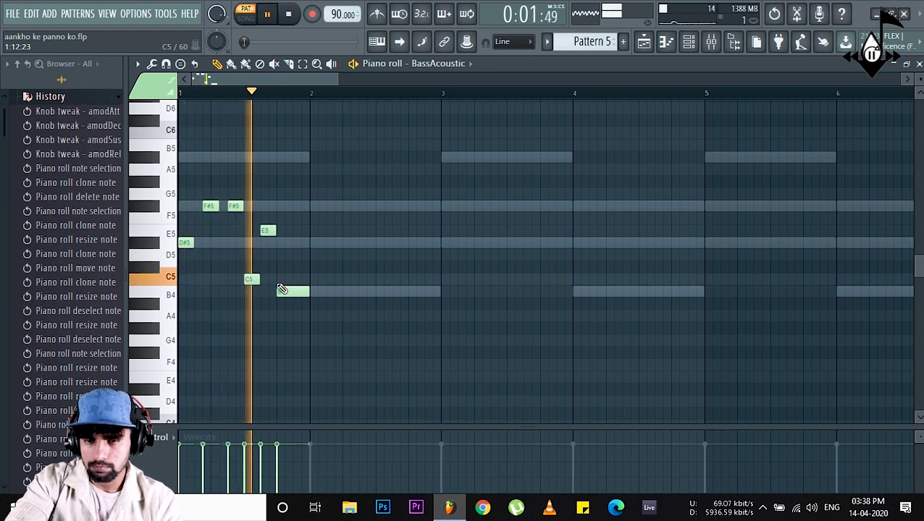
Raise the step 9 note to G#5 and the long last note to D#5, and audition the phrase
key("space")
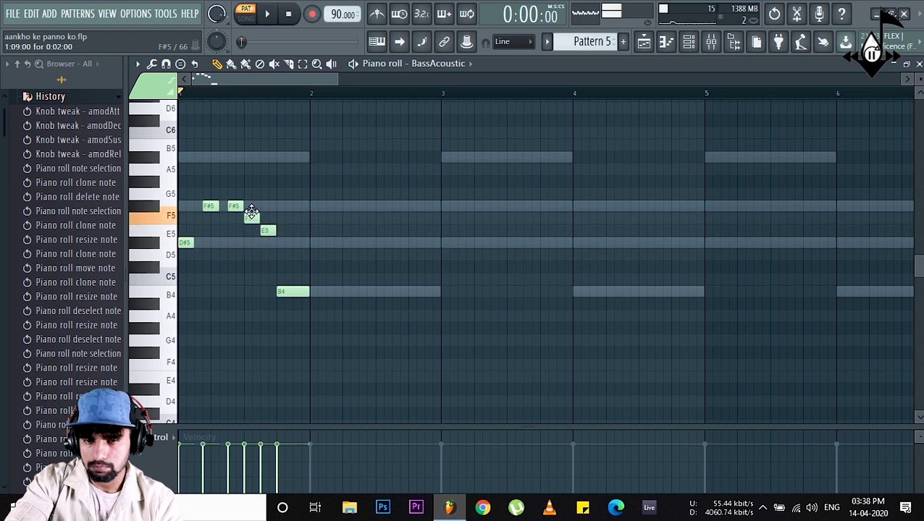
left_click_drag(284, 291, 285, 241)
key("space")
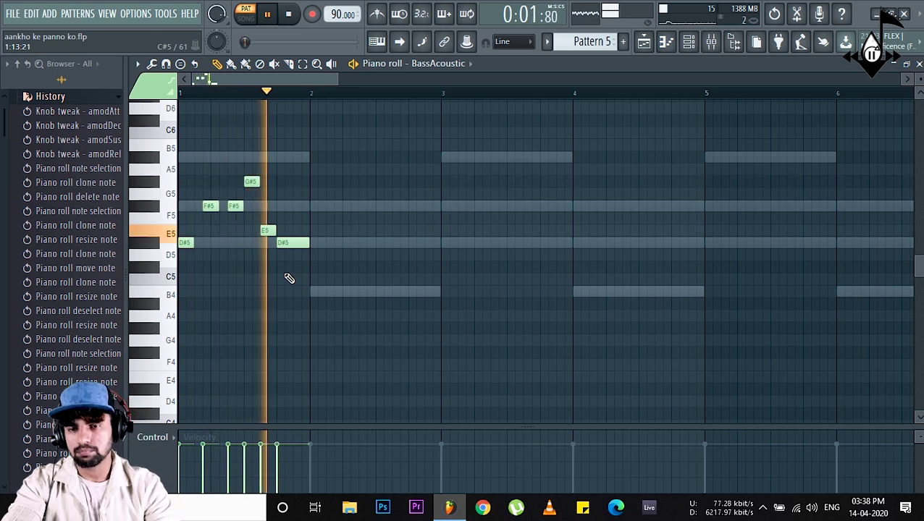
Move the G#5 note down to D#5 at step 9 and audition the phrase
key("space")
left_click_drag(251, 181, 256, 243)
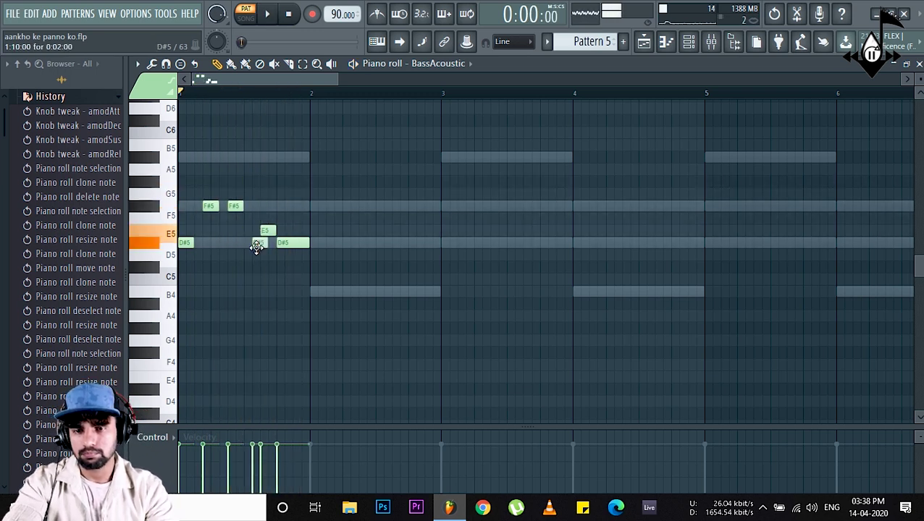
key("space")
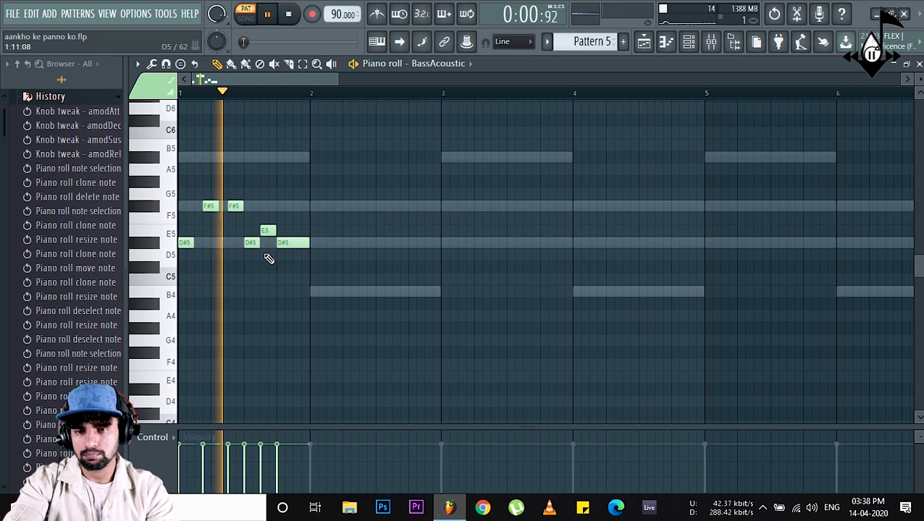
Raise the step 9 note to E5 and the step 11 note to F#5, and audition the phrase
key("space")
left_click(251, 242)
left_click_drag(265, 230, 265, 215)
key("space")
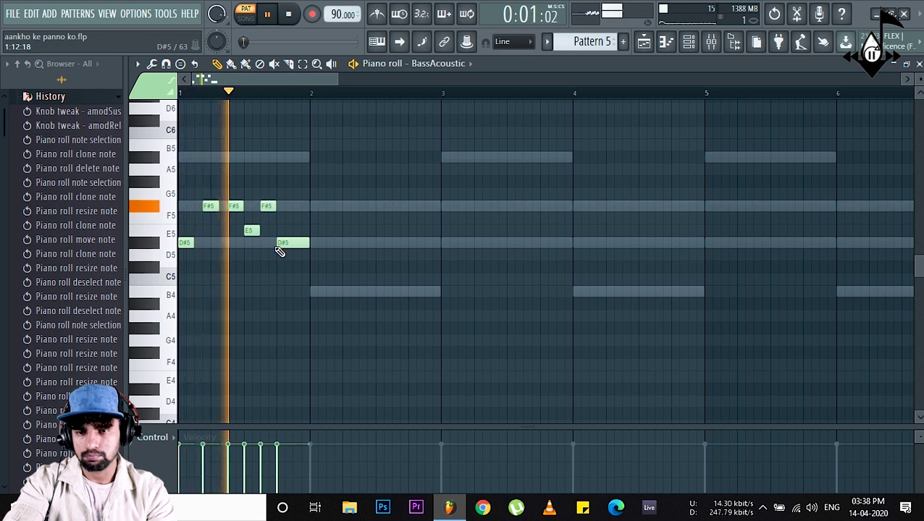
key("space")
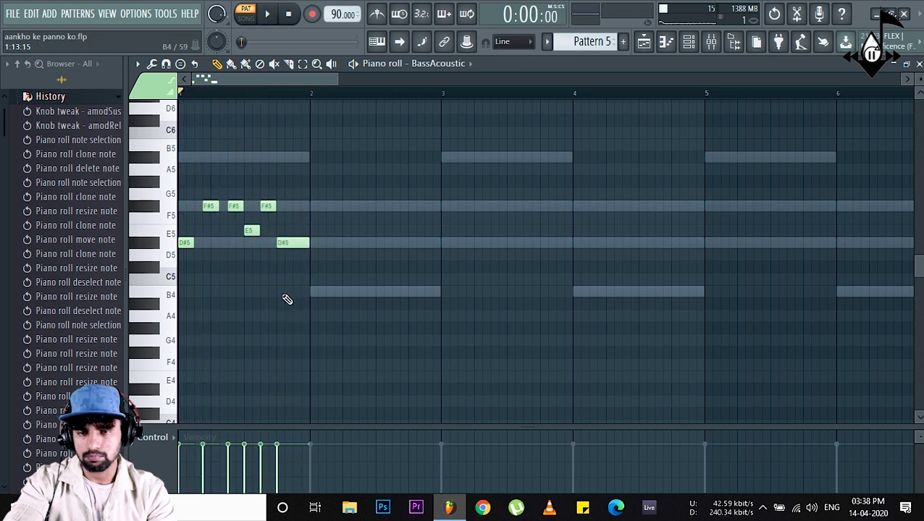
Try the whole phrase one octave lower, audition it, and return it to its original octave
key("ctrl+e")
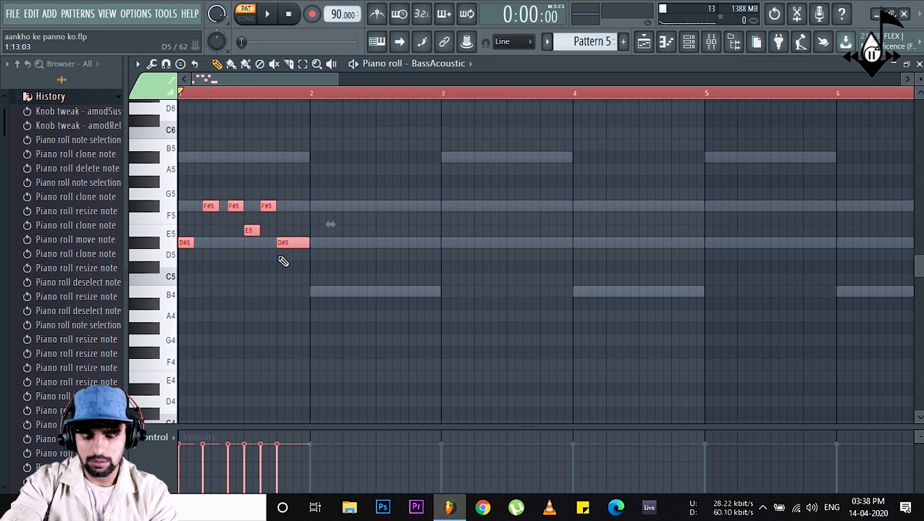
key("ctrl+Down")
key("space")
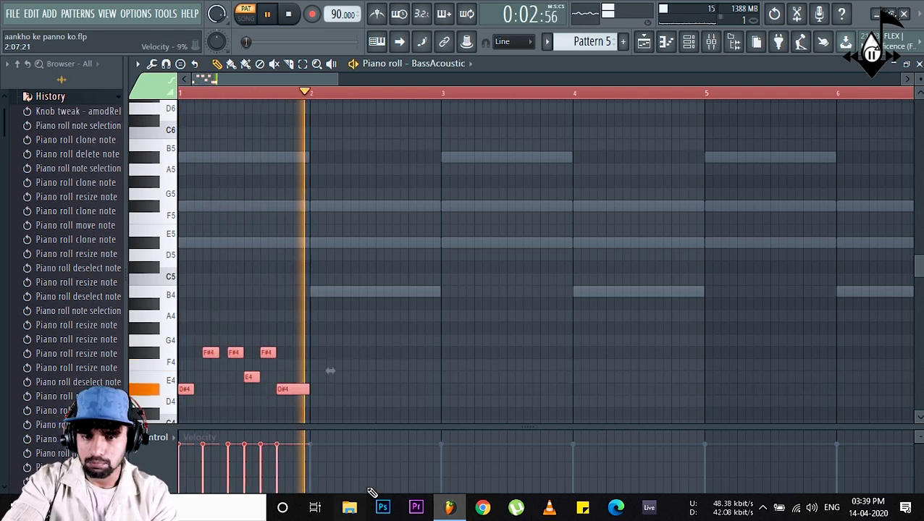
key("space")
key("ctrl+Up")
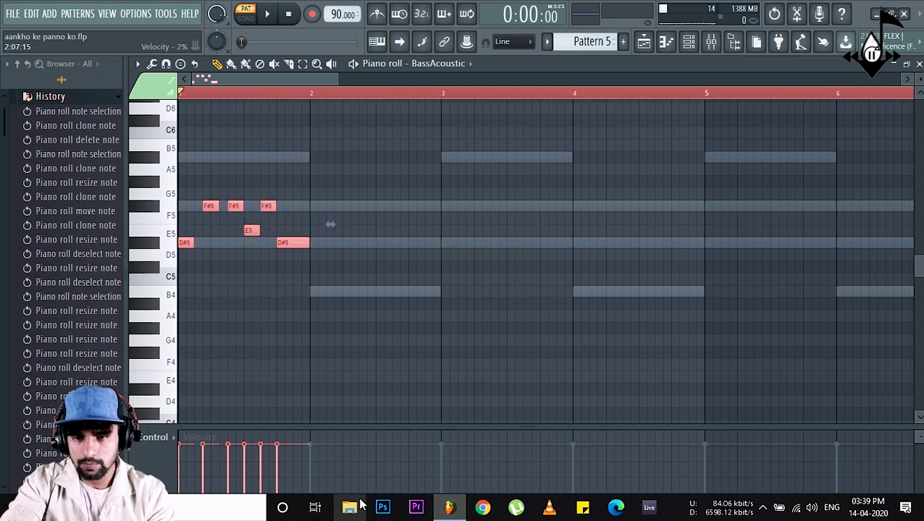
Copy the whole bar 1 phrase into bar 2, transposed to start on B4
left_click(231, 338)
left_click_drag(337, 162, 176, 273)
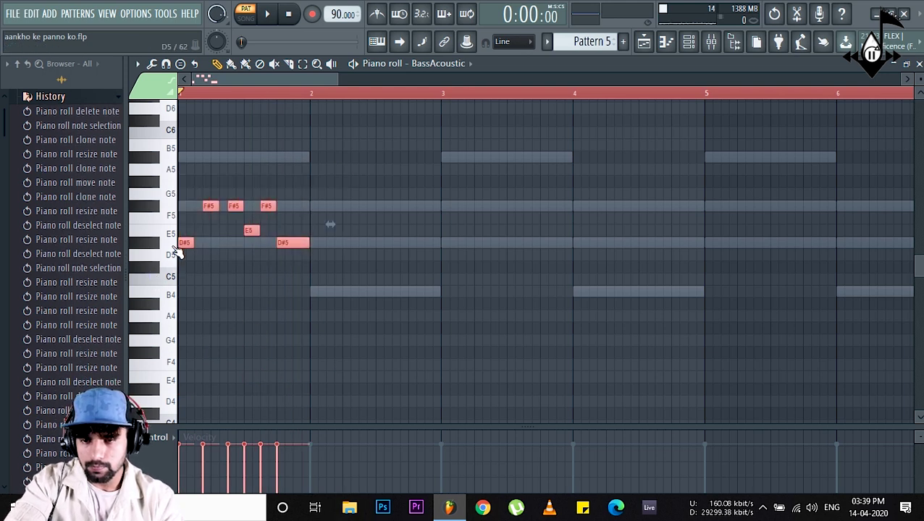
left_click_drag(183, 243, 298, 259)
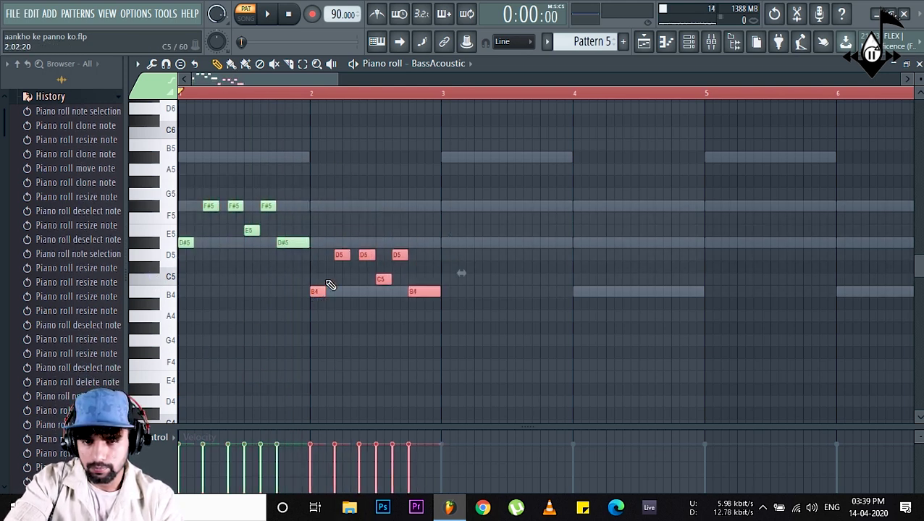
Raise the three D5 notes in bar 2 to D#5, keep the step 9 note at C5, and audition both bars
left_click_drag(416, 242, 351, 289)
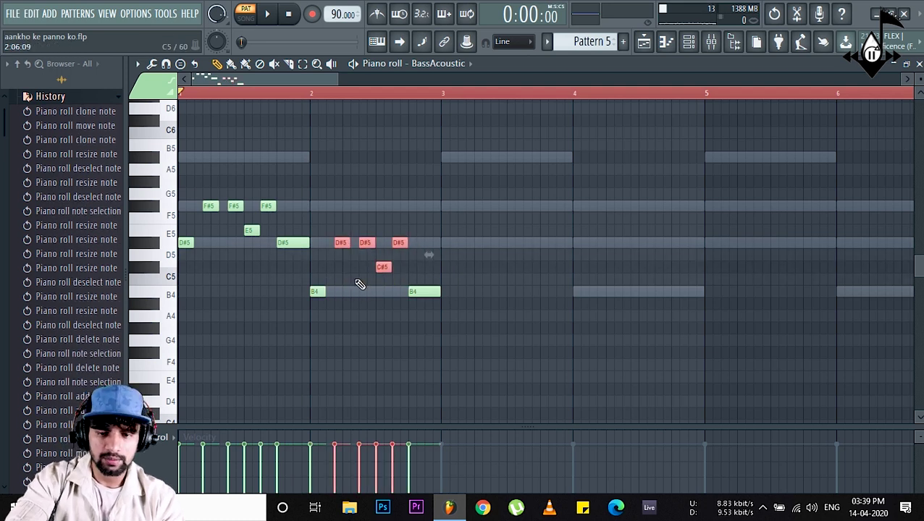
left_click(351, 269)
left_click_drag(380, 268, 380, 278)
key("space")
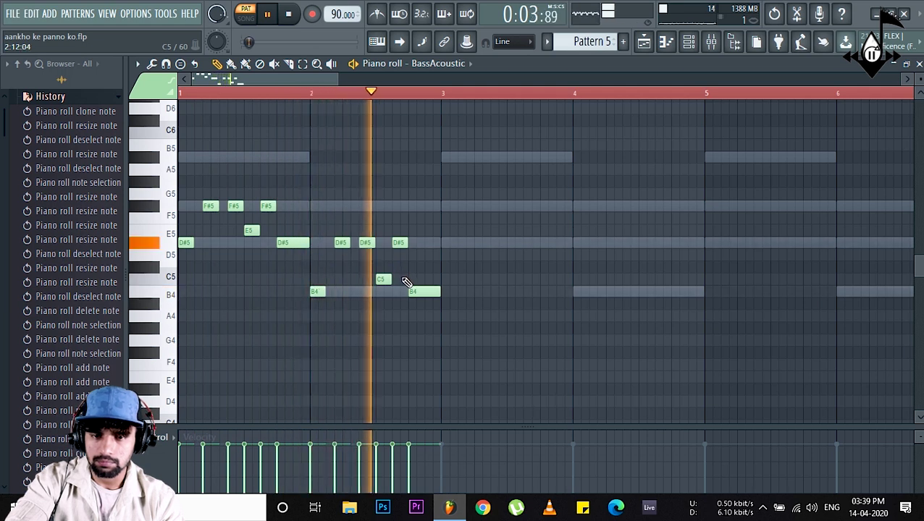
key("space")
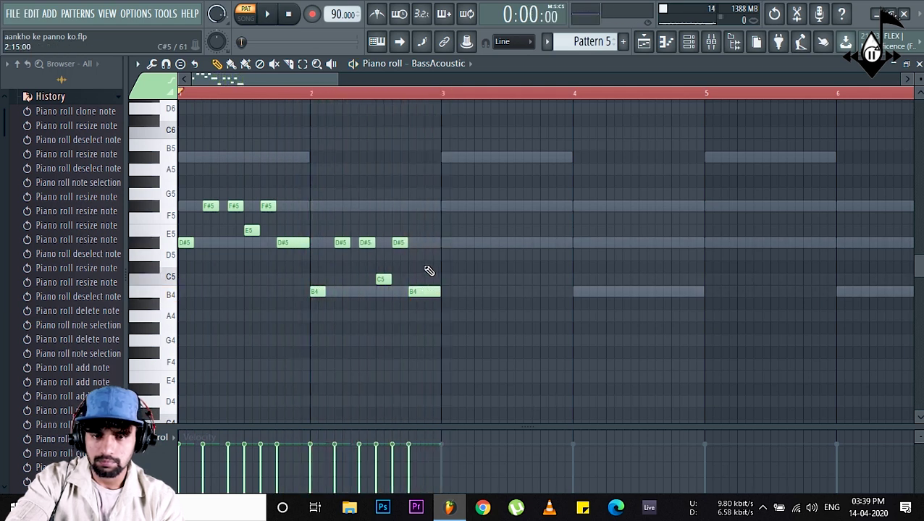
Lower the step 9 note in bar 2 to A#4 and audition the two-bar phrase
key("space")
key("space")
key("space")
left_click_drag(381, 275, 382, 304)
key("space")
key("ctrl+v")
key("Delete")
key("space")
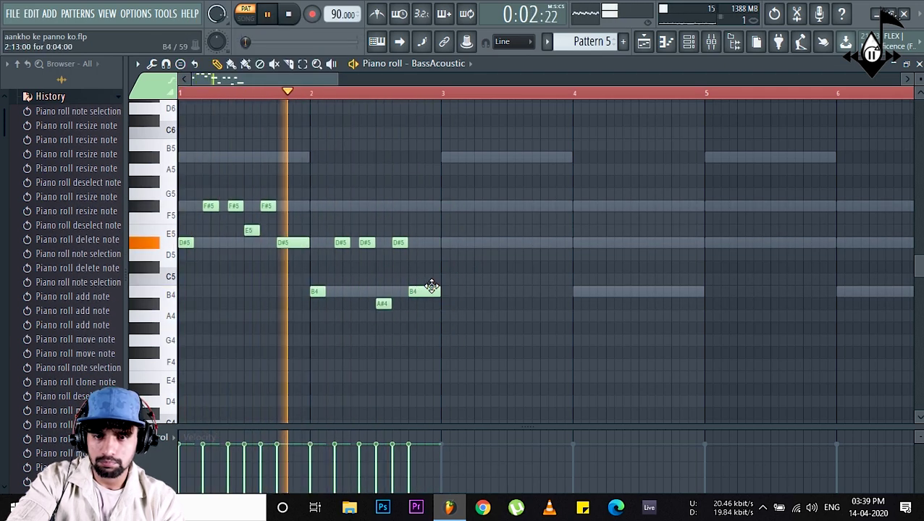
Transpose all notes of the two-bar phrase down one octave and audition it
key("space")
key("ctrl+a")
key("ctrl+Down")
key("space")
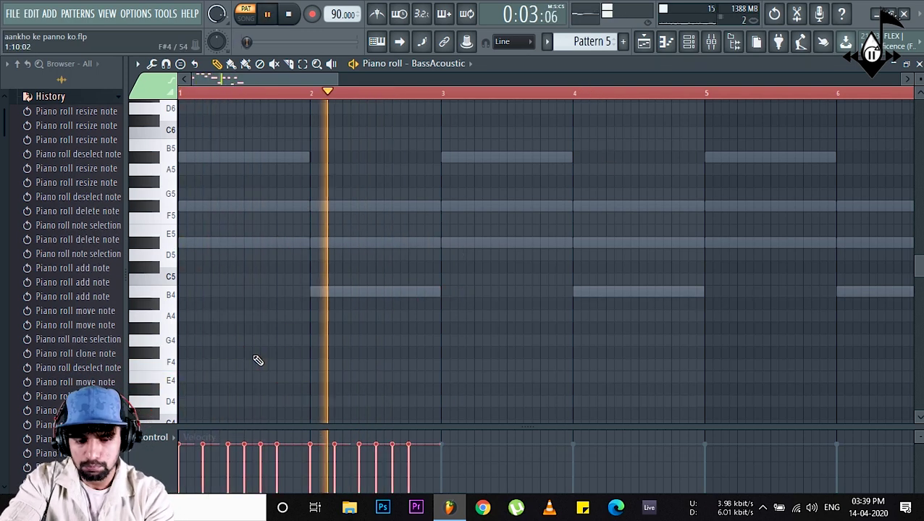
key("space")
Cut the chord notes out of the Layer channel in Pattern 5
left_click(693, 48)
right_click(262, 197)
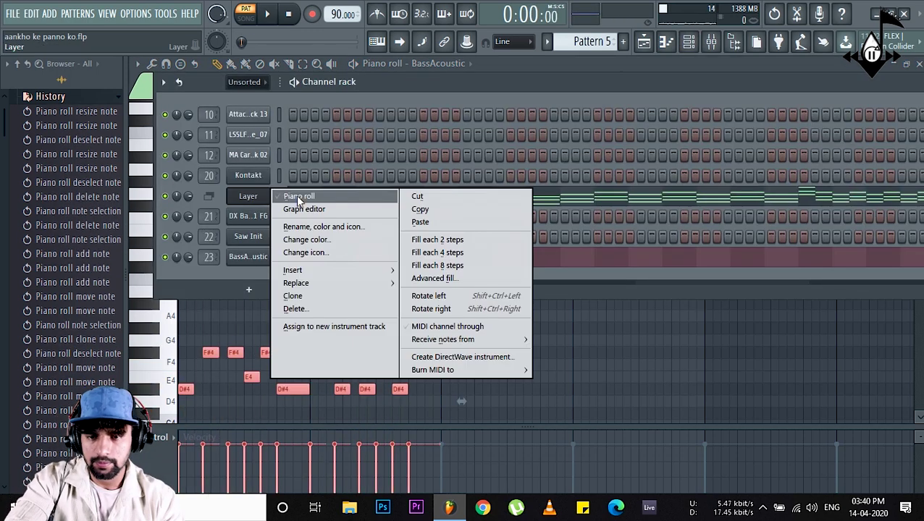
left_click(419, 196)
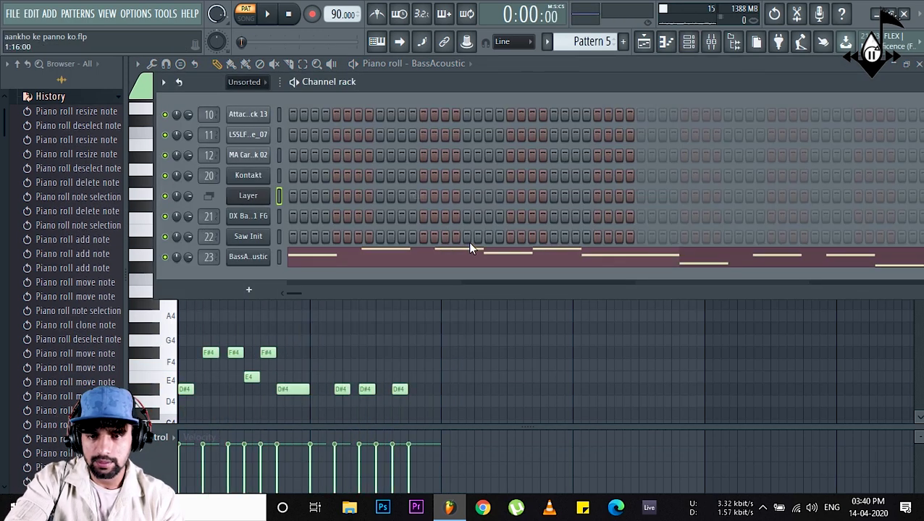
Place a Pattern 5 clip on Track 9 aligned with the start of the first Pattern 4 clip, and switch to song playback
left_click(644, 43)
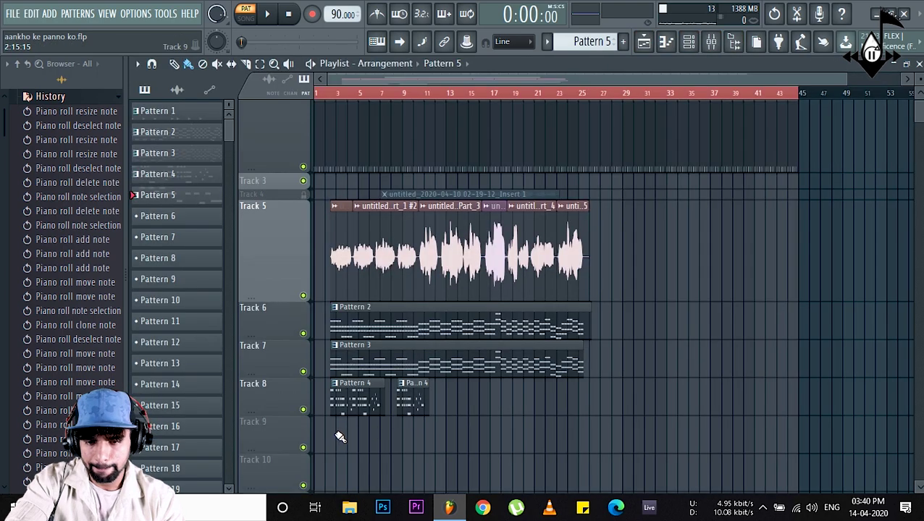
scroll(335, 95, "up", 5)
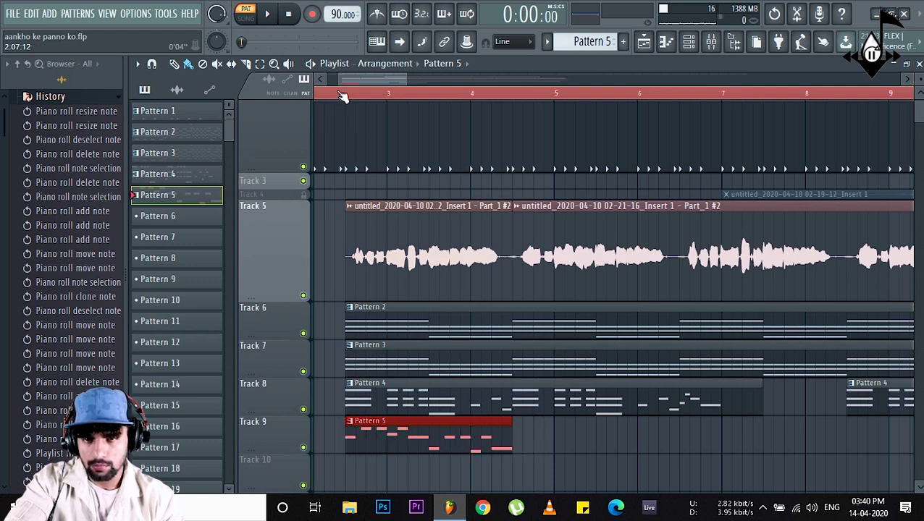
scroll(338, 77, "left", 2)
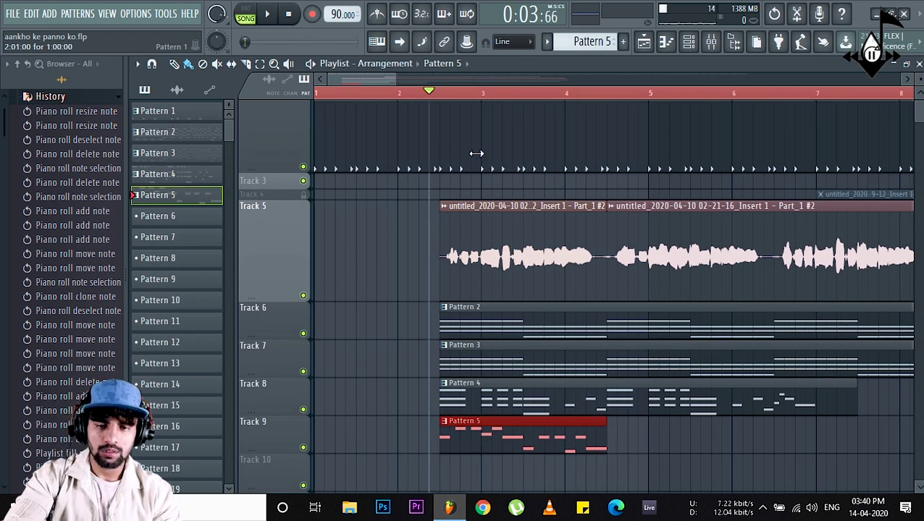
scroll(438, 187, "down", 3)
scroll(438, 187, "down", 2)
scroll(438, 187, "up", 5)
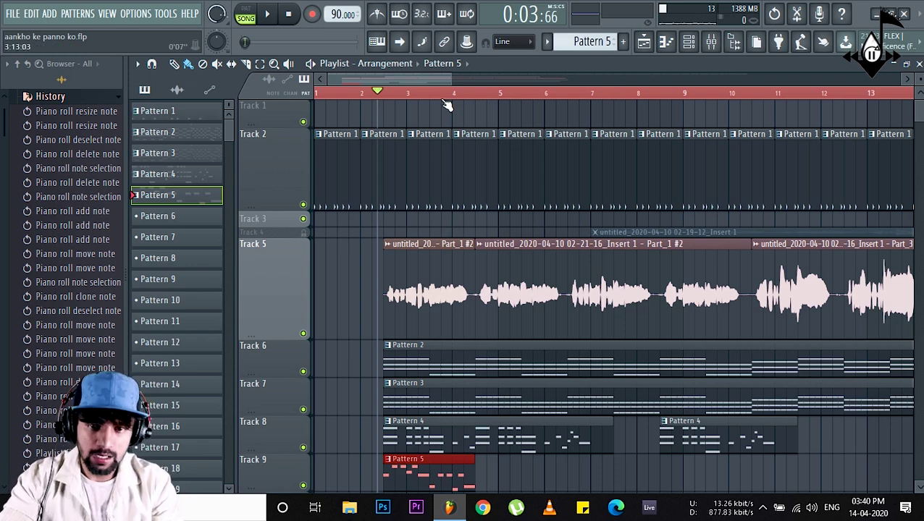
scroll(446, 108, "down", 4)
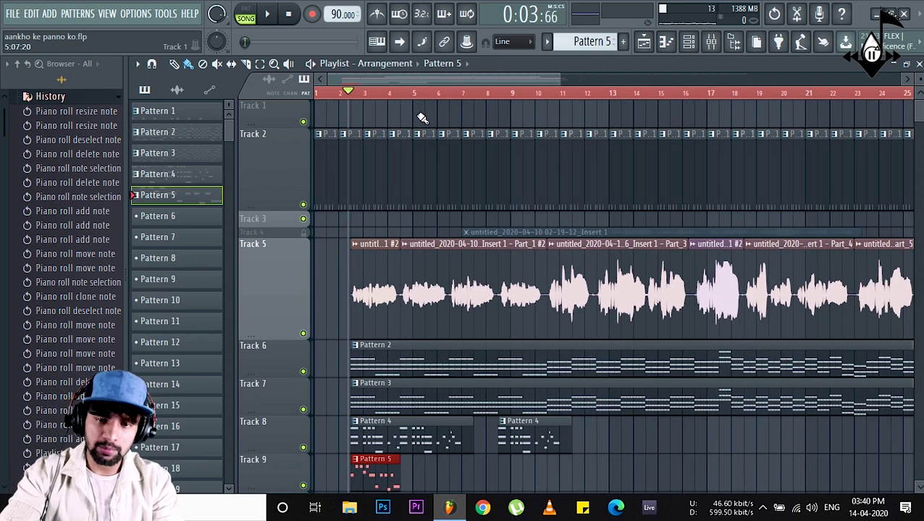
scroll(385, 98, "down", 3)
scroll(292, 211, "down", 2)
scroll(359, 202, "up", 2)
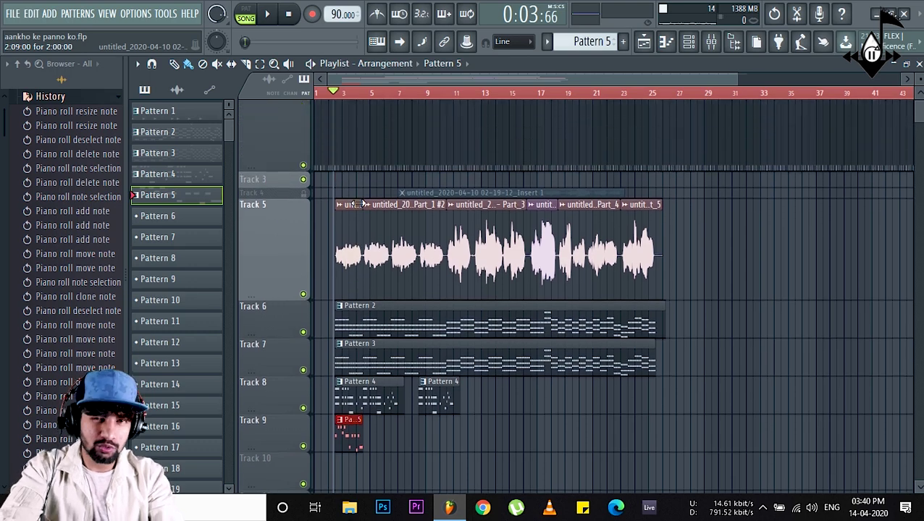
scroll(354, 192, "down", 3)
scroll(333, 99, "up", 4)
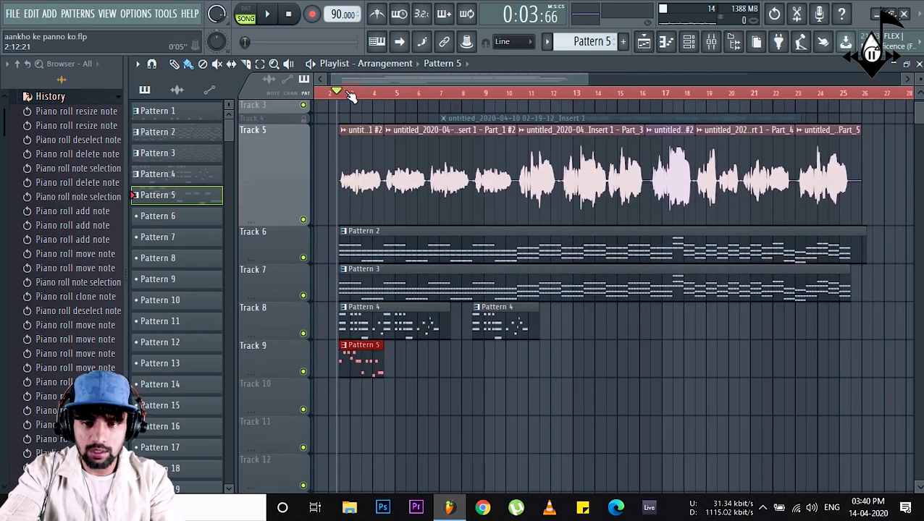
scroll(359, 100, "up", 3)
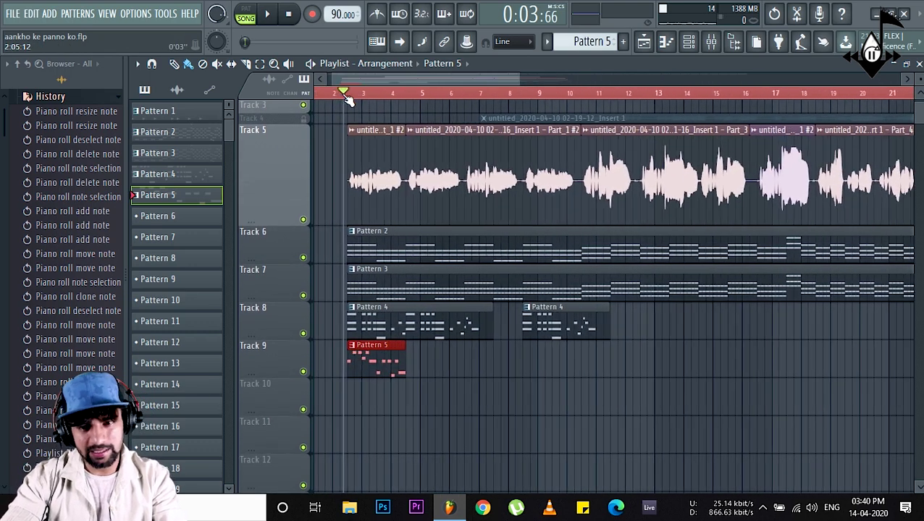
scroll(344, 80, "left", 1)
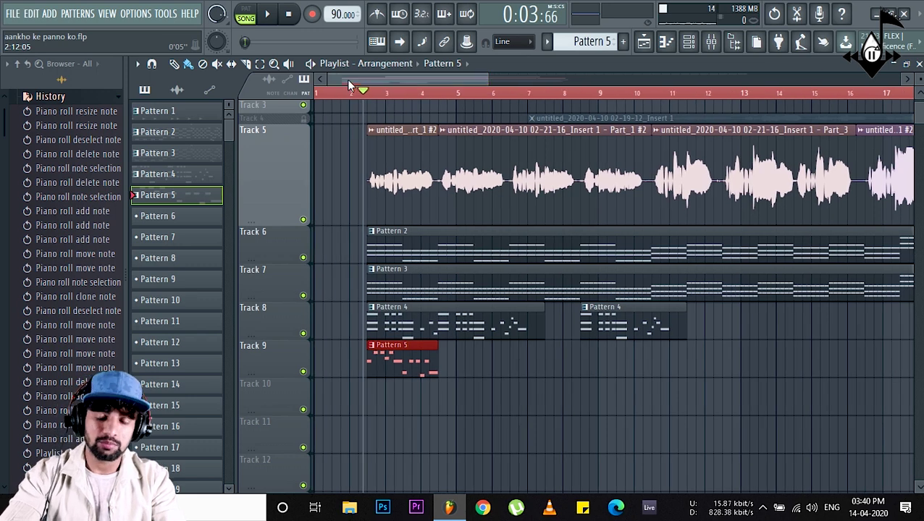
Audition the arrangement and add two more Pattern 5 clips end to end on Track 9
key("space")
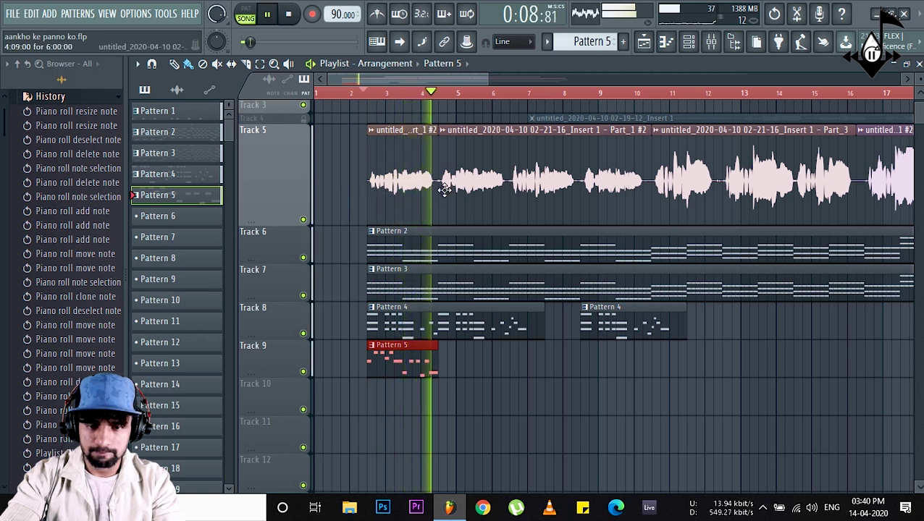
key("space")
left_click_drag(430, 373, 425, 359)
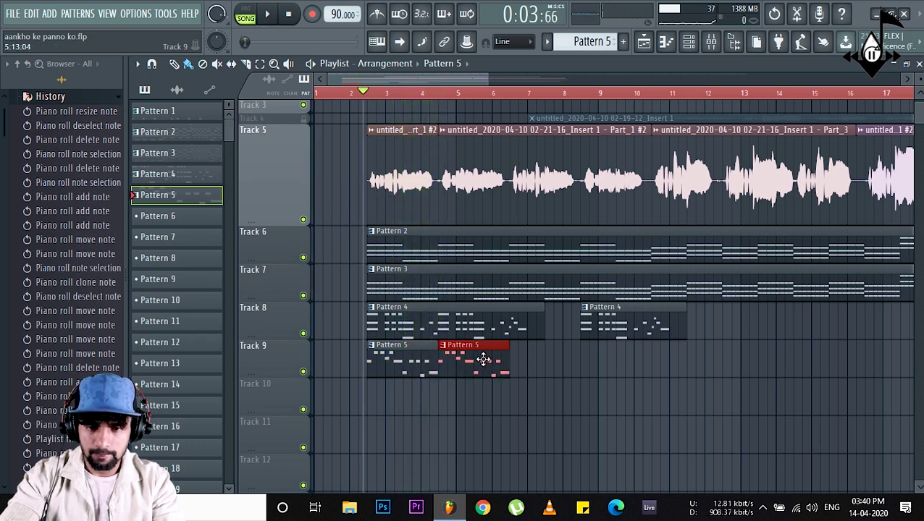
left_click_drag(482, 360, 528, 366)
key("space")
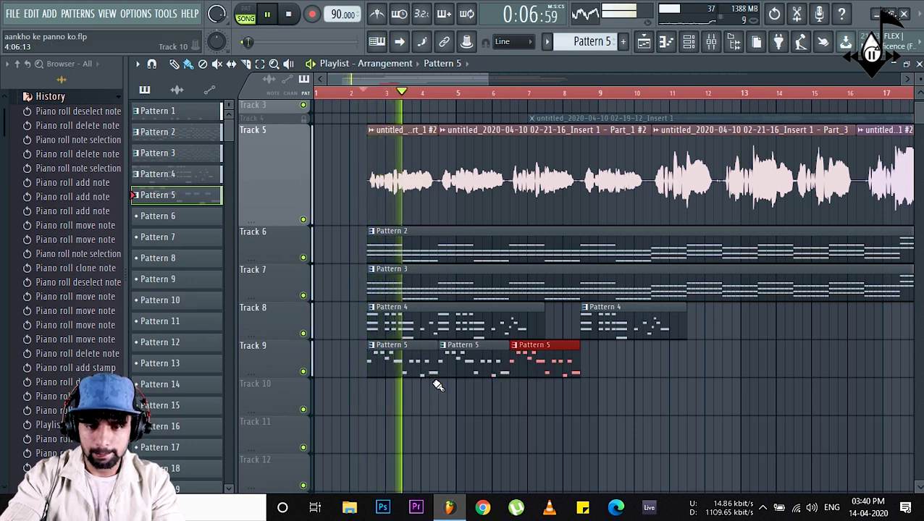
key("space")
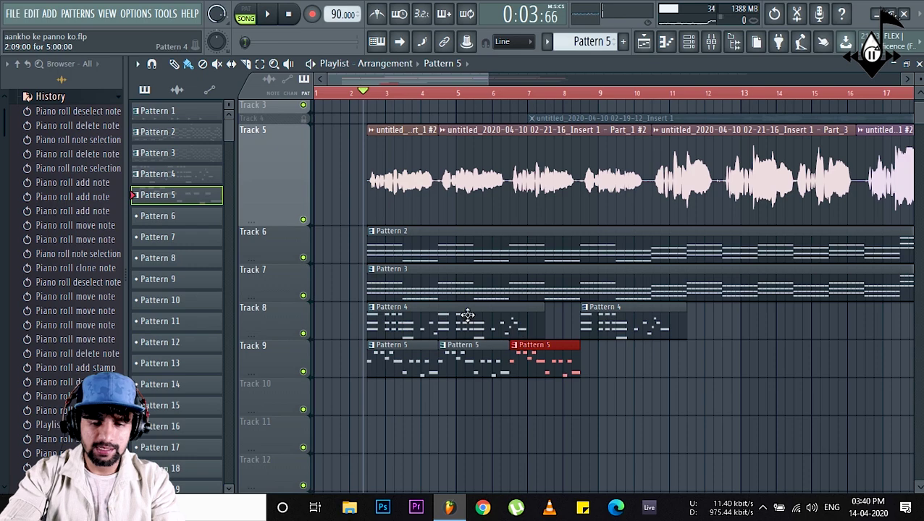
Paste the chord notes back into Pattern 5's Layer channel and reopen the BassAcoustic piano roll
left_click(665, 42)
left_click(688, 42)
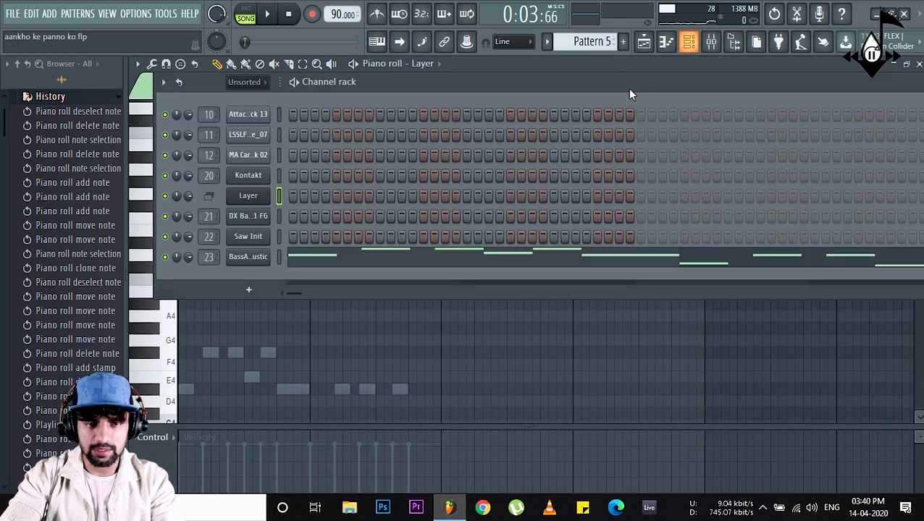
left_click(304, 258)
key("F6")
right_click(259, 259)
key("Escape")
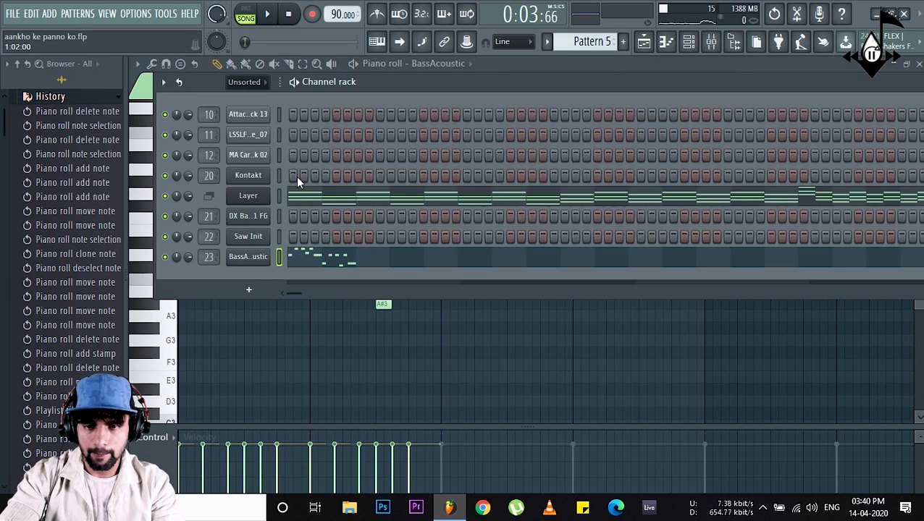
key("F6")
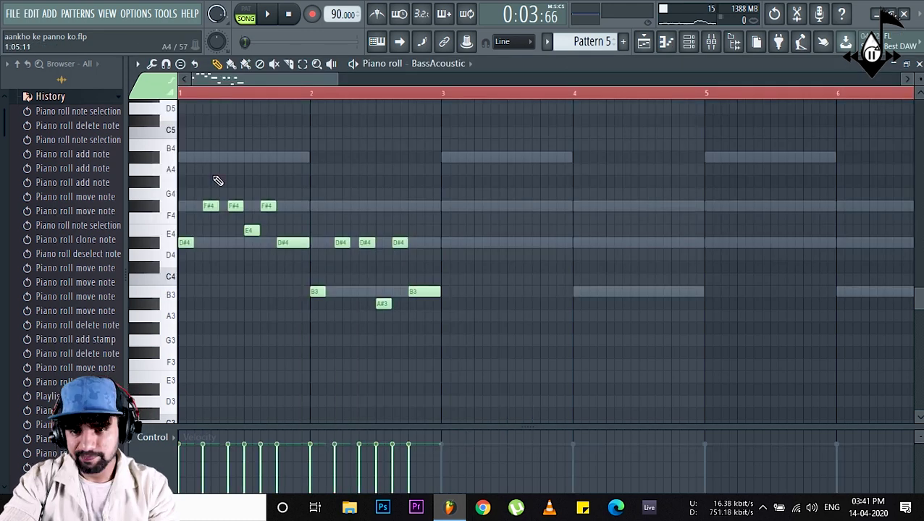
Replace the first two F#4 notes in bar 1 with a single F#4 at step 5, and audition the pattern
key("space")
key("space")
key("space")
right_click(210, 205)
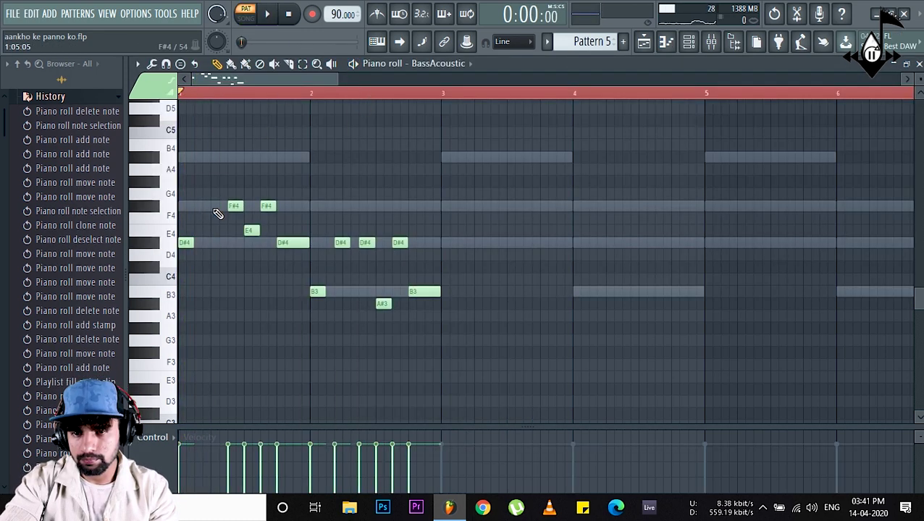
right_click(233, 206)
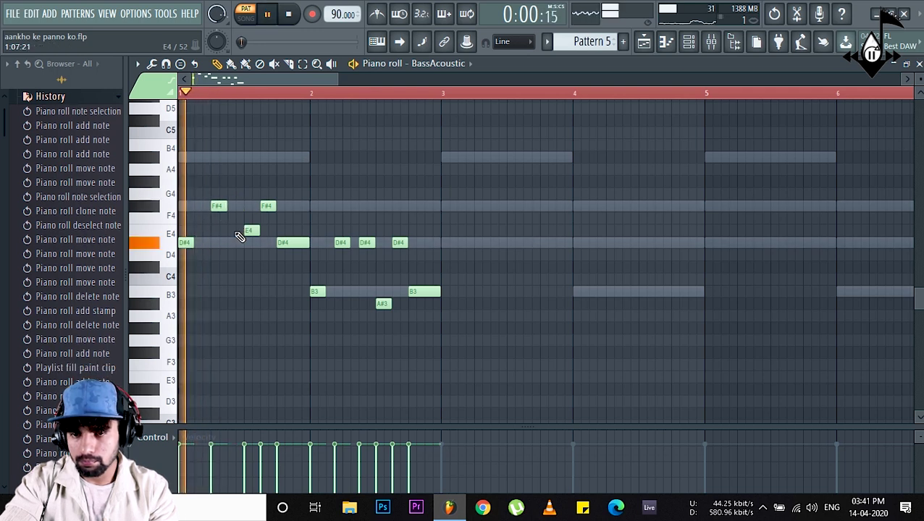
key("space")
Add a G#4 note at step 7 of bar 1, remove the E4 note, and audition the phrase
left_click(234, 182)
key("space")
key("space")
right_click(252, 233)
key("space")
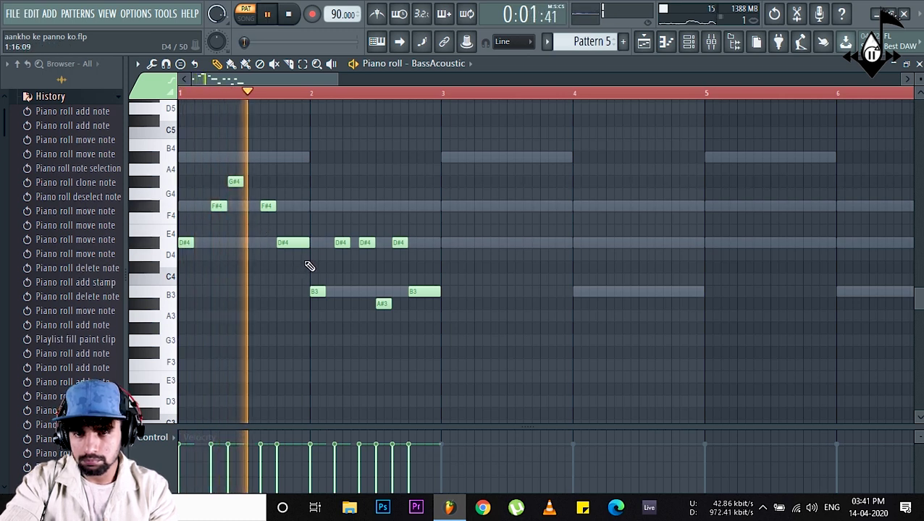
key("space")
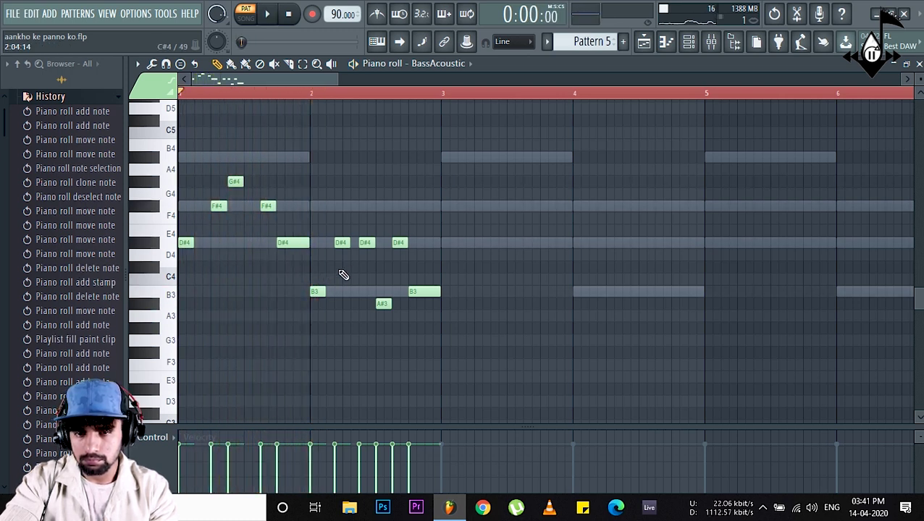
Delete all the bar 2 notes after the opening B3
right_click(371, 242)
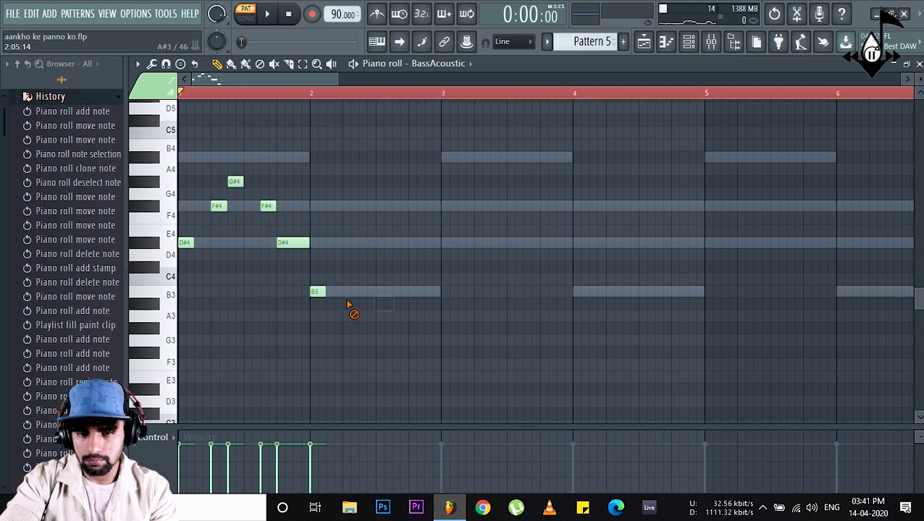
Copy the bar 1 phrase into bar 2 starting on B3, and lower the copy's two D4 notes to C#4
key("ctrl+a")
mouse_move(184, 244)
left_mouse_down()
mouse_move(330, 248)
mouse_move(312, 302)
left_mouse_up()
key("space")
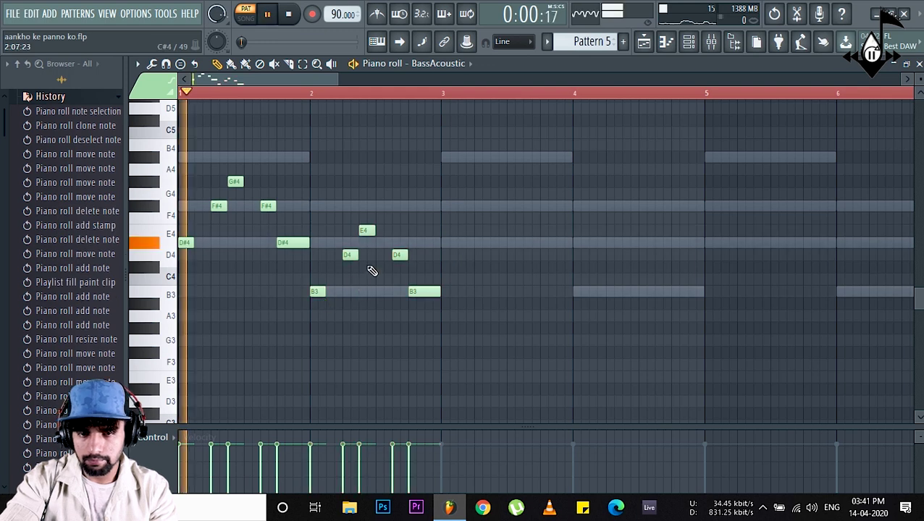
left_click_drag(428, 243, 345, 283)
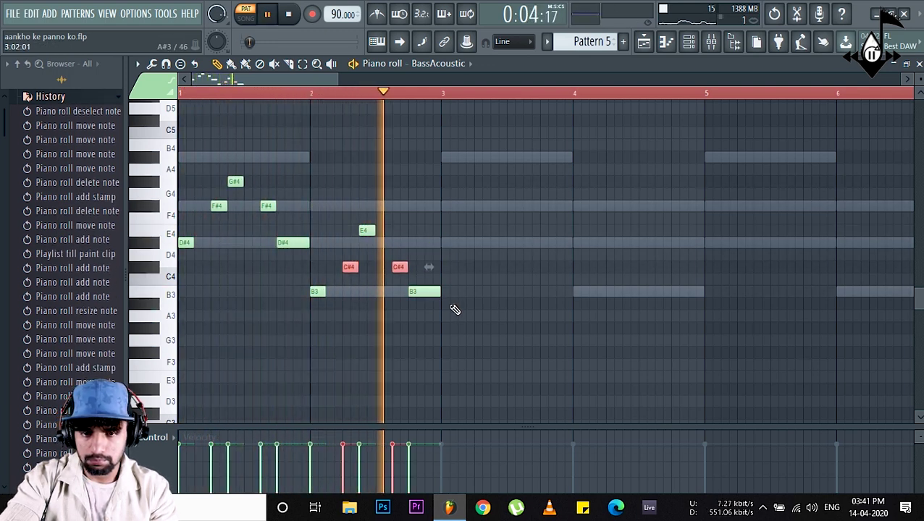
key("space")
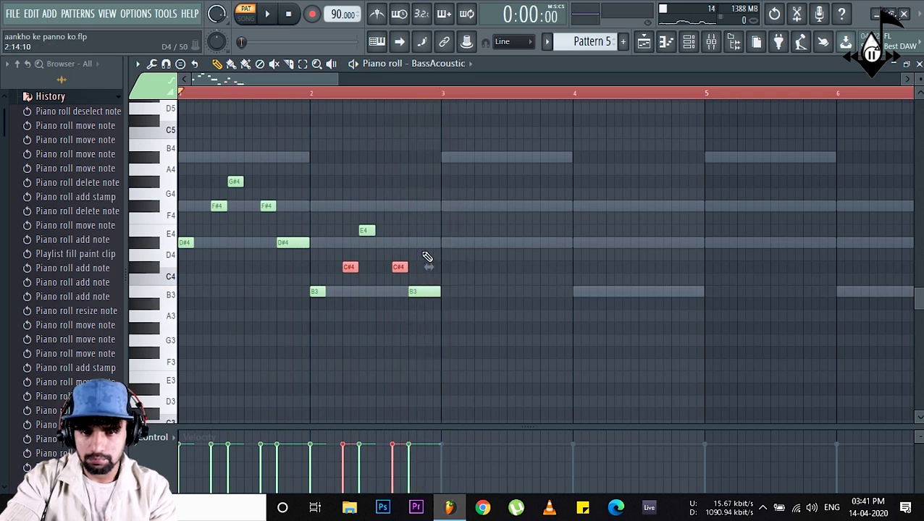
Play the full arrangement in the playlist, and delete the long third Pattern 5 clip from Track 9
left_click(642, 49)
key("space")
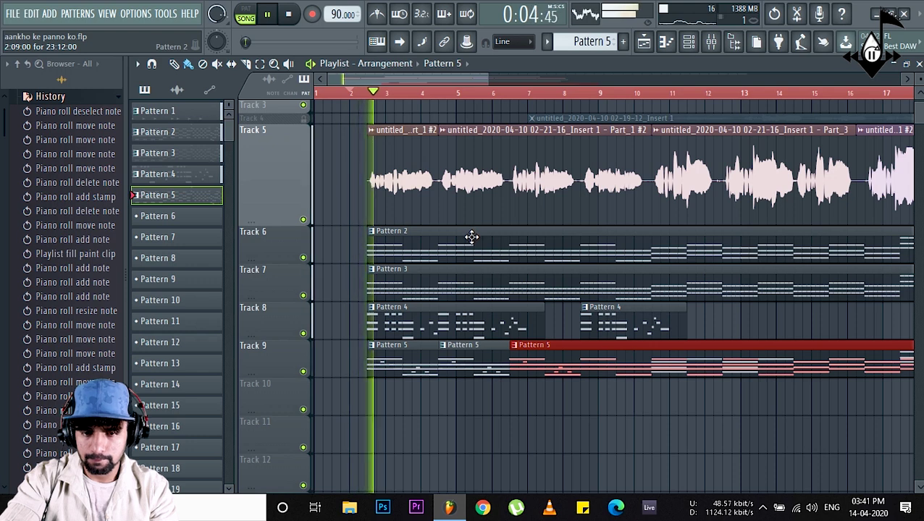
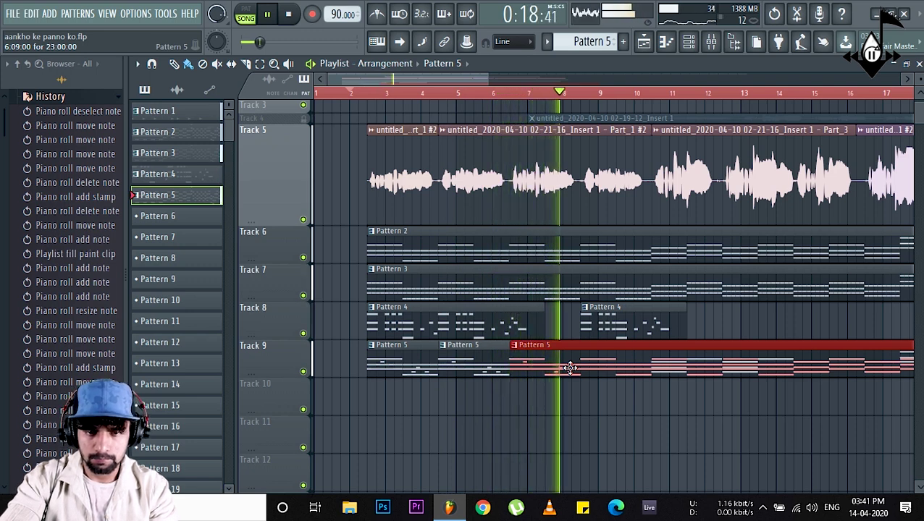
key("space")
key("Delete")
Cut the Layer channel's chord notes from Pattern 5, leaving the BassAcoustic phrase
left_click(682, 48)
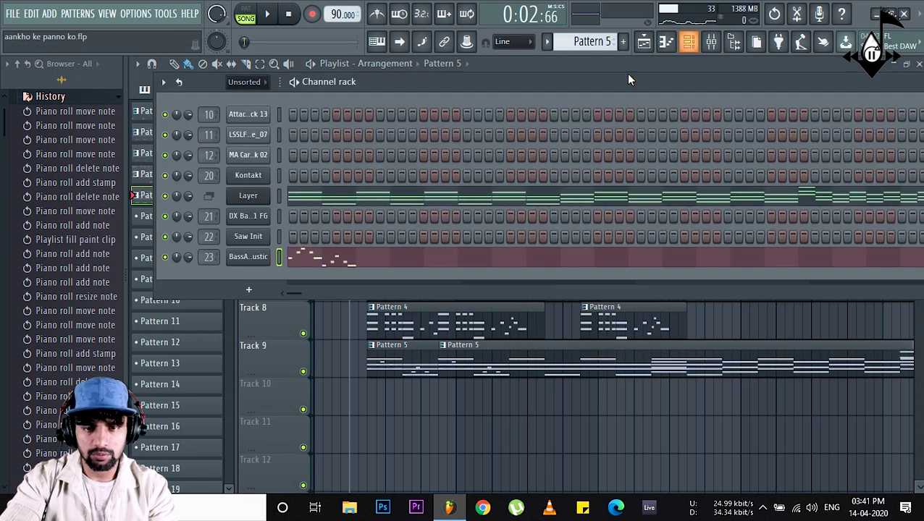
right_click(262, 193)
left_click(419, 195)
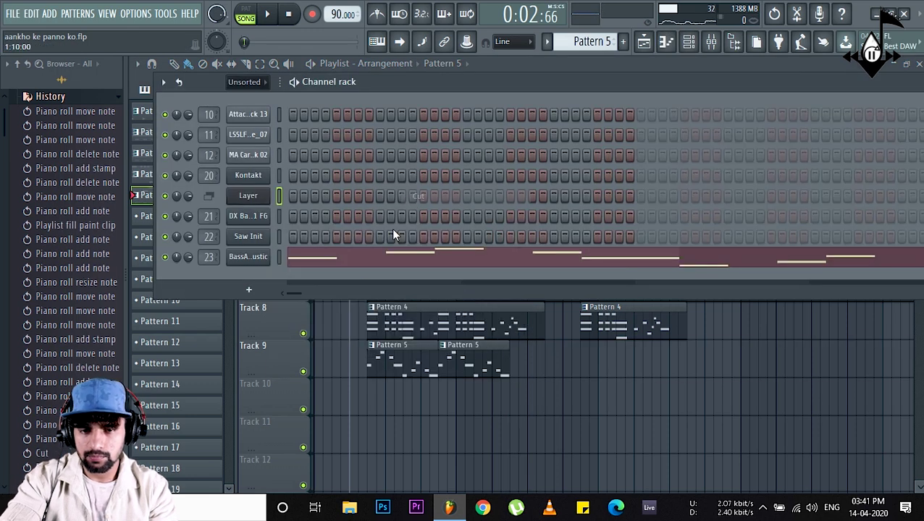
Repeat the two-bar Pattern 5 clip along Track 9, and remove the extra copies so that only the first four clips remain
left_click(466, 367)
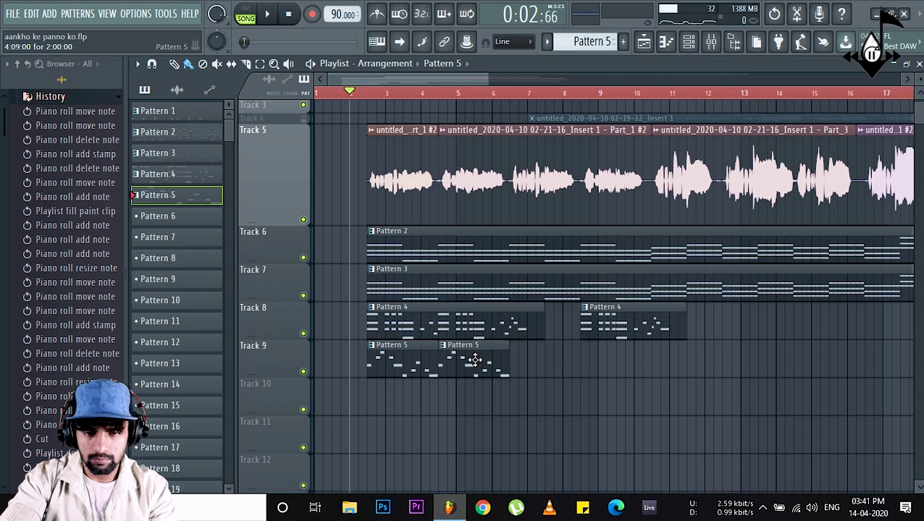
left_click_drag(518, 359, 854, 366)
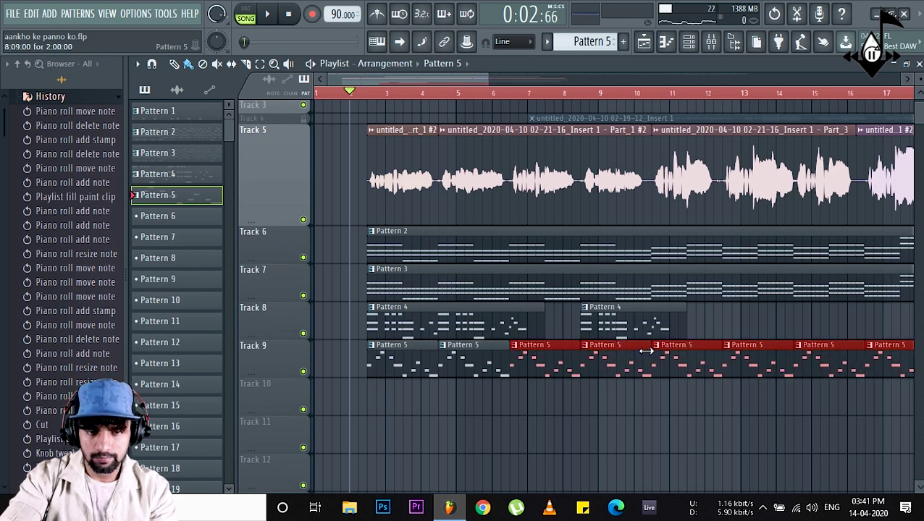
scroll(604, 108, "down", 2)
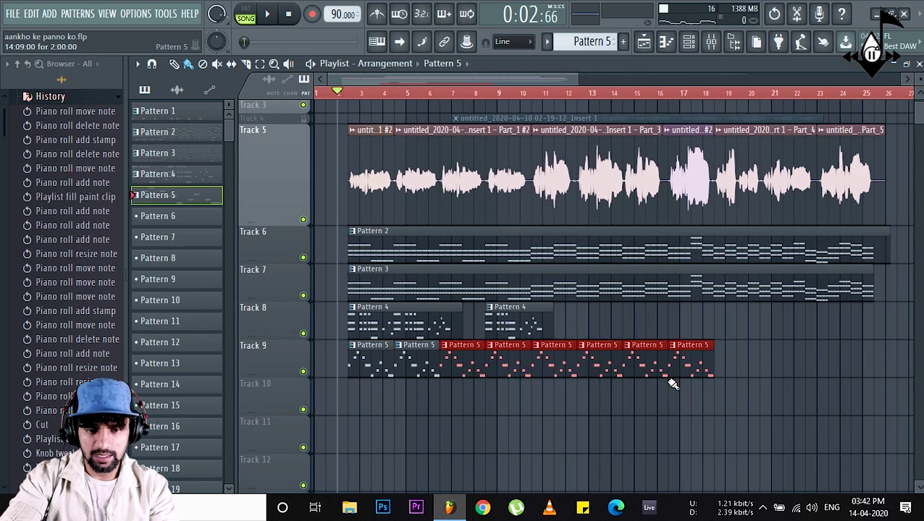
right_click(745, 373)
left_click_drag(748, 369, 574, 371)
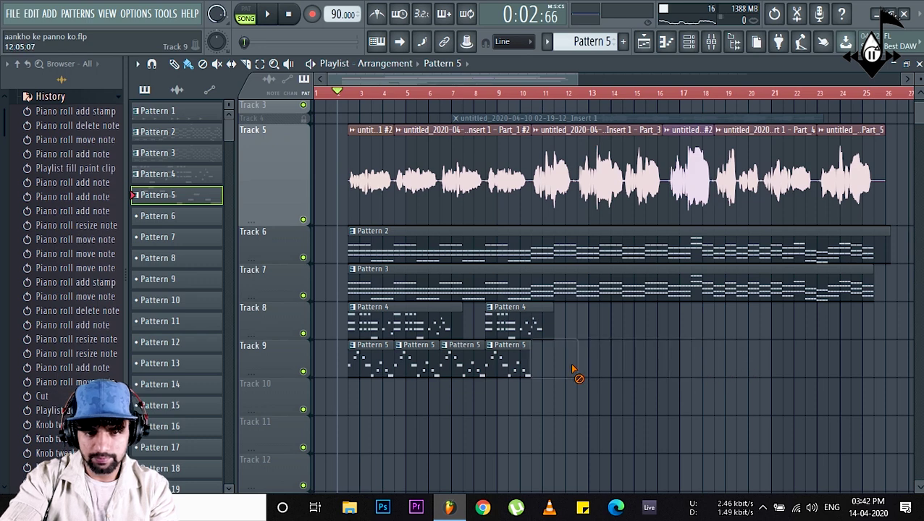
Audition the arrangement and delete the first two Pattern 5 clips on Track 9
key("space")
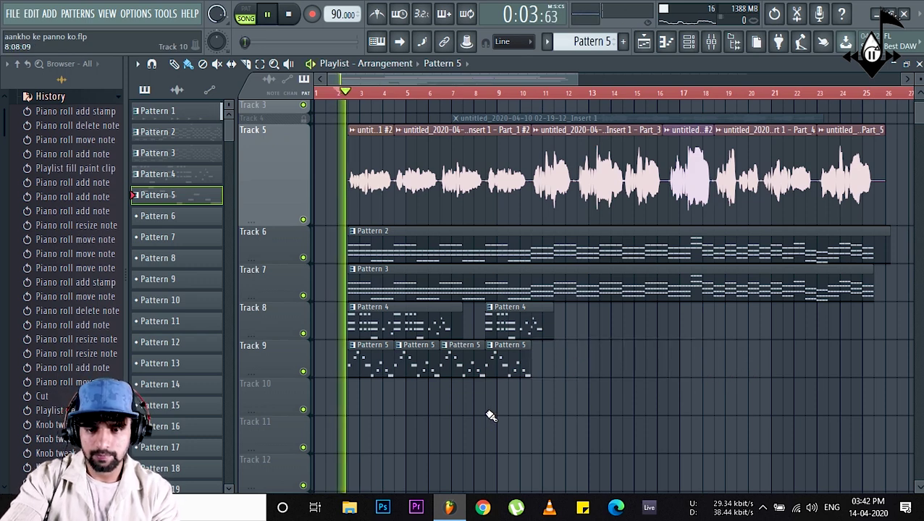
right_click(371, 365)
right_click(417, 366)
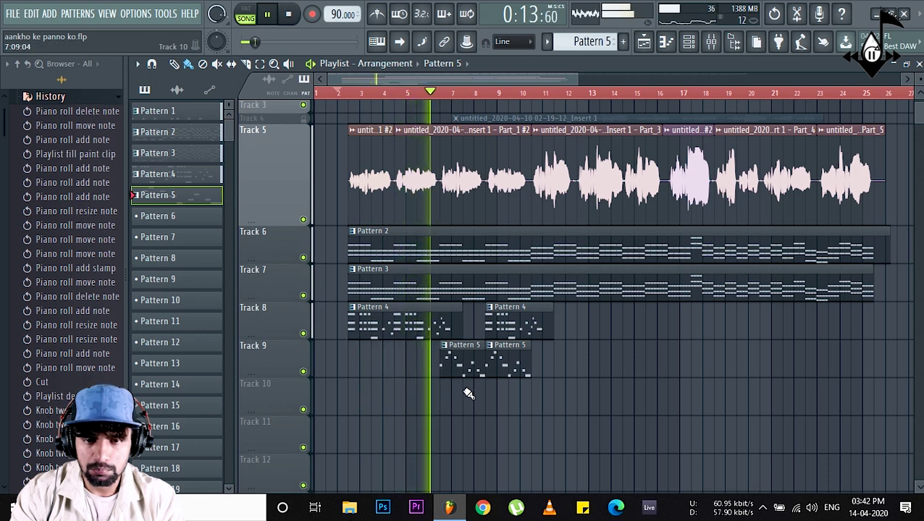
key("space")
Move both Pattern 4 clips later so the first starts with Pattern 5, and delete the Pattern 1 clips before bar 6 on Track 2
scroll(405, 290, "up", 3)
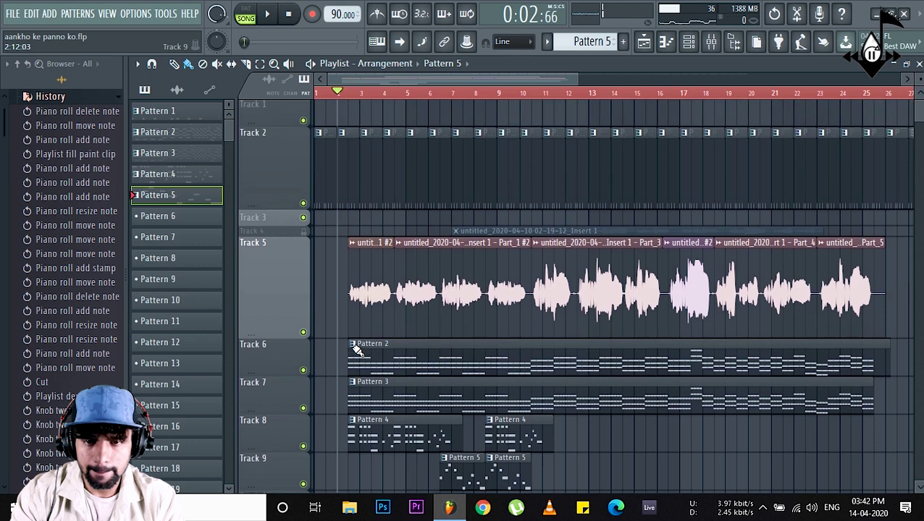
left_click_drag(587, 434, 453, 440)
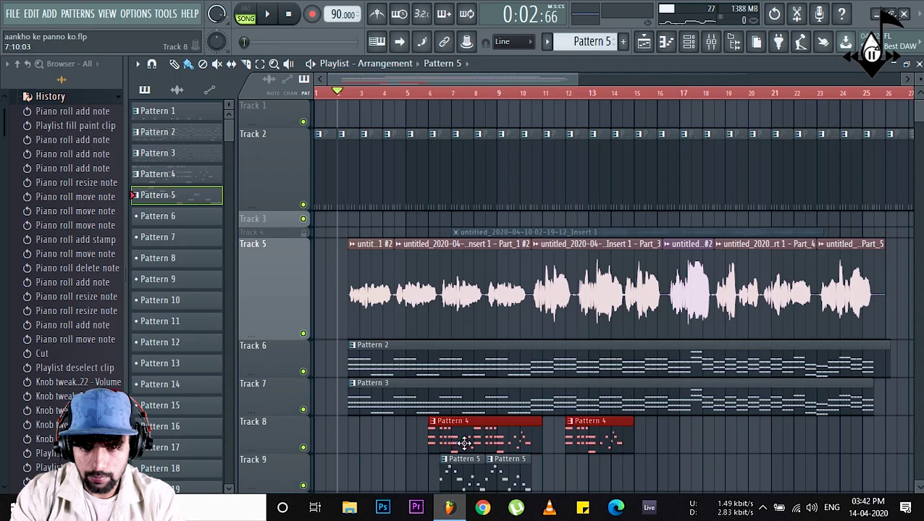
left_click(367, 461)
left_click_drag(316, 170, 410, 188)
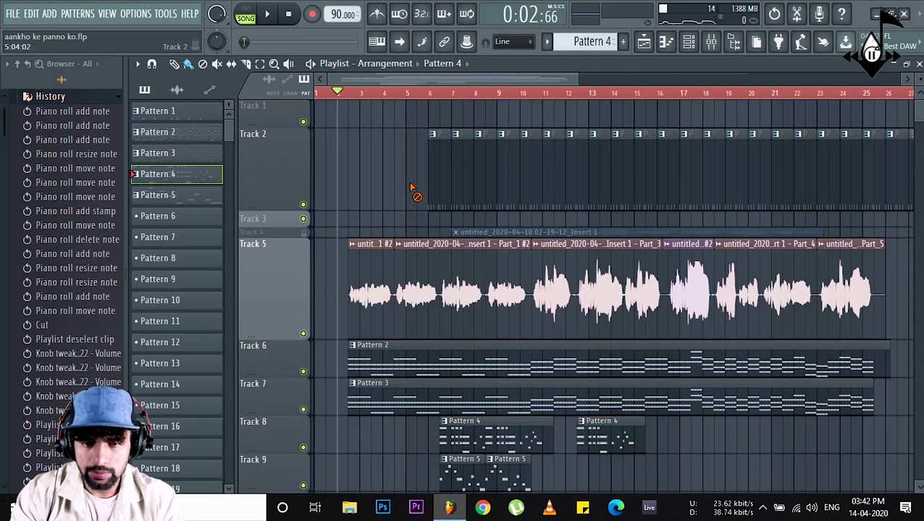
Mute Track 7 during playback and trim the start of its Pattern 3 clip to 6:09:00, in line with Patterns 4 and 5
key("space")
left_click(304, 410)
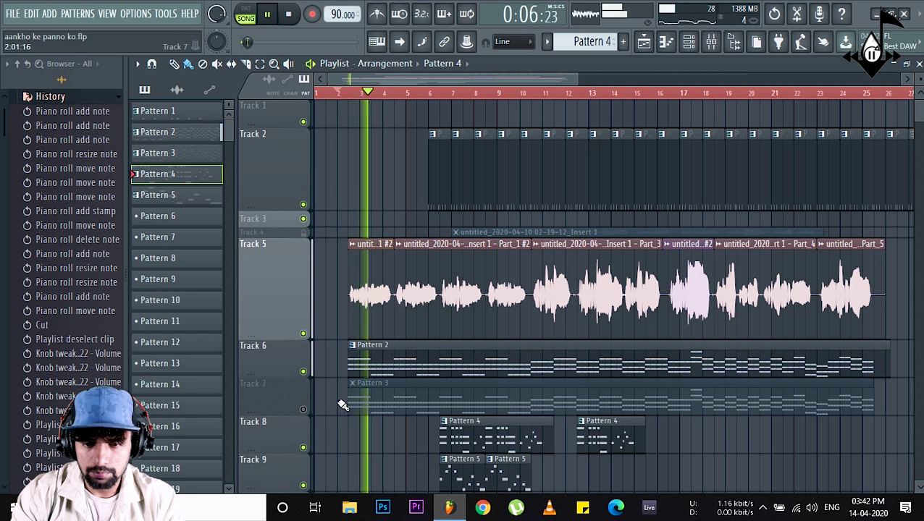
left_click_drag(351, 399, 438, 412)
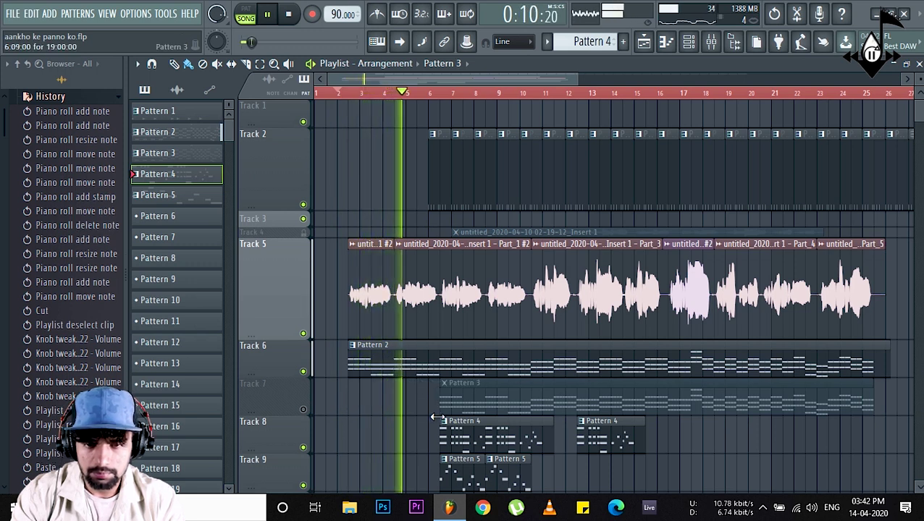
Delete the Pattern 1 clip at bar 6, select all remaining Pattern 1 clips on Track 2, and shift them to start slightly before bar 7
left_click_drag(431, 181, 452, 197)
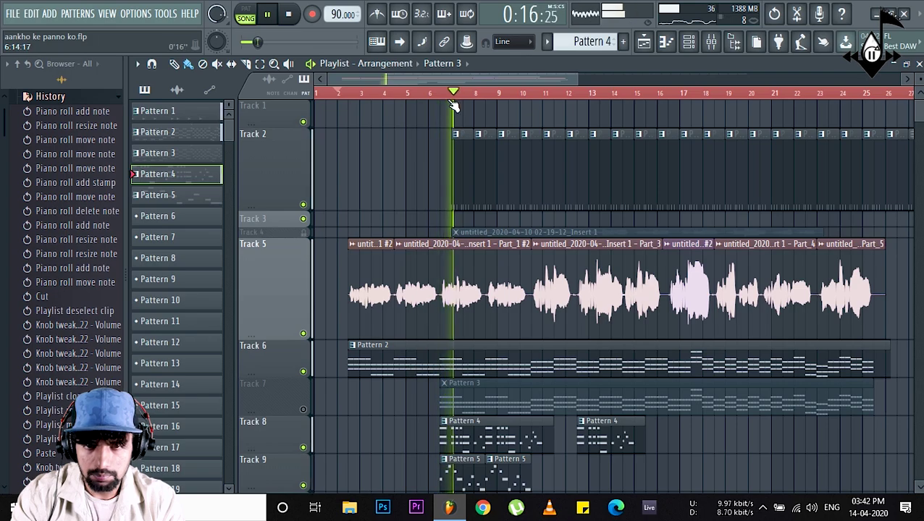
scroll(452, 107, "down", 5)
key("space")
left_click_drag(791, 159, 367, 155)
scroll(371, 99, "up", 10)
scroll(371, 99, "up", 3)
left_click_drag(490, 159, 461, 159)
key("space")
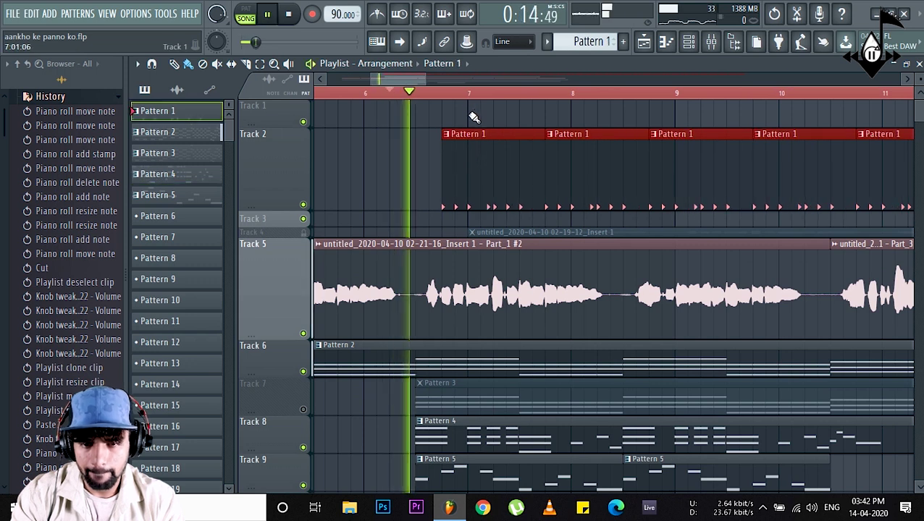
Try starting the Pattern 1 clips on Track 2 at 6:15:00, and audition their timing against the vocal
key("space")
left_click_drag(457, 180, 469, 180)
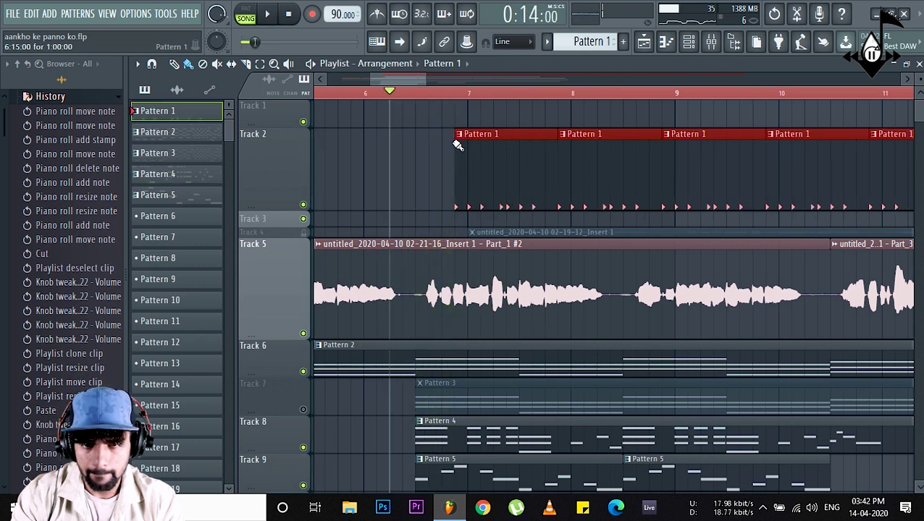
scroll(439, 101, "up", 4)
key("space")
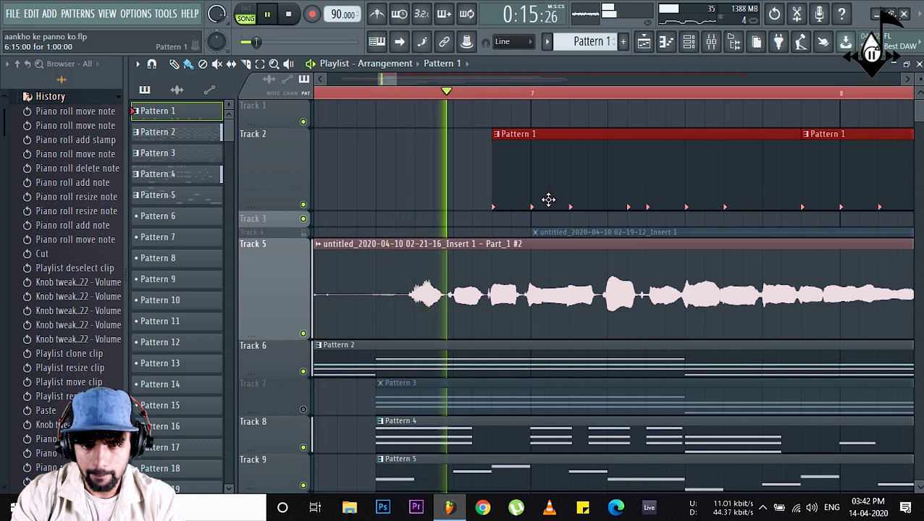
key("space")
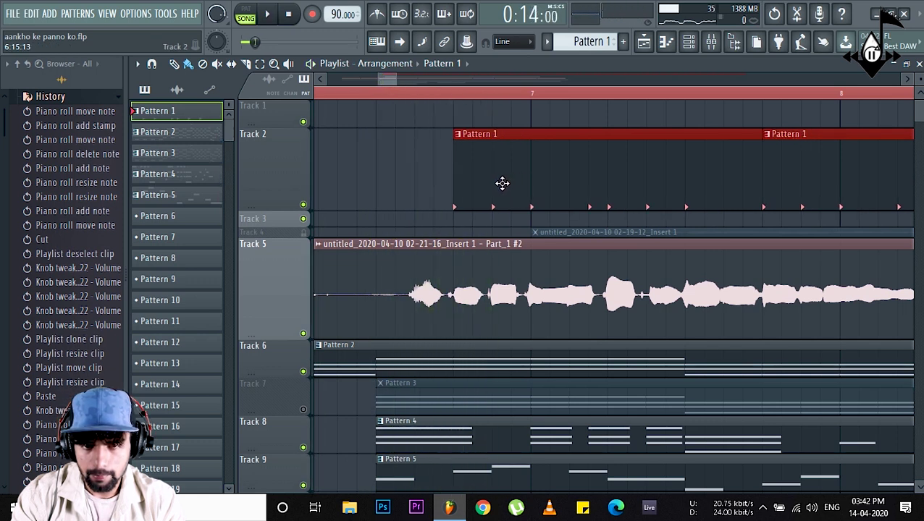
Move the Pattern 1 clips on Track 2 to start at 6:09:00 with the Pattern 4 and 5 clips, and play the result
left_click_drag(480, 174, 417, 175)
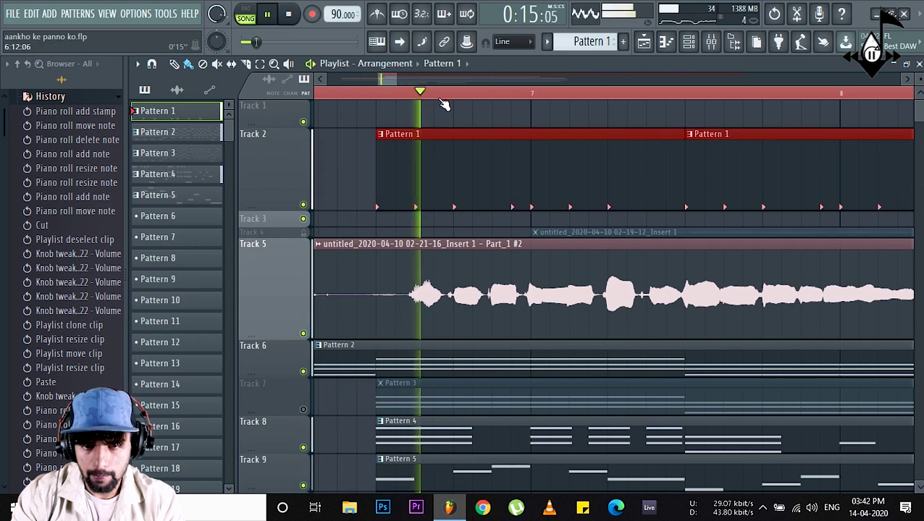
scroll(453, 102, "down", 2)
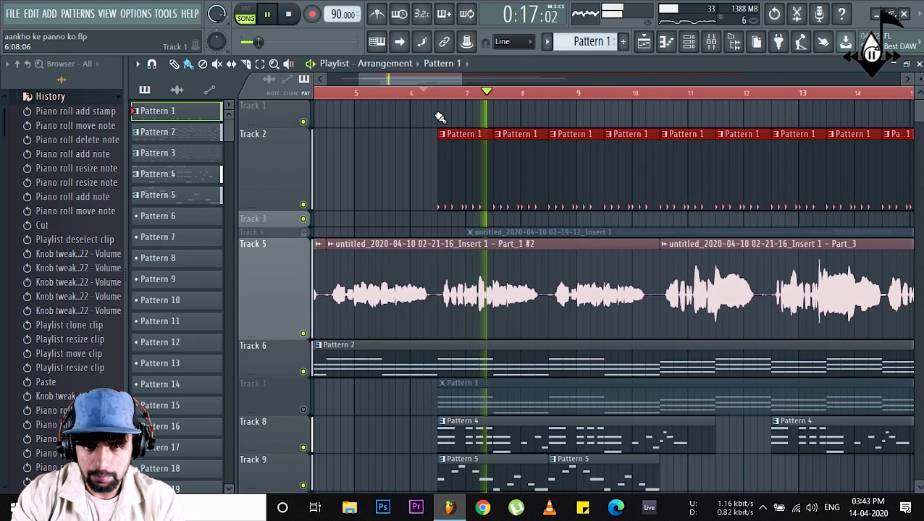
scroll(452, 105, "down", 4)
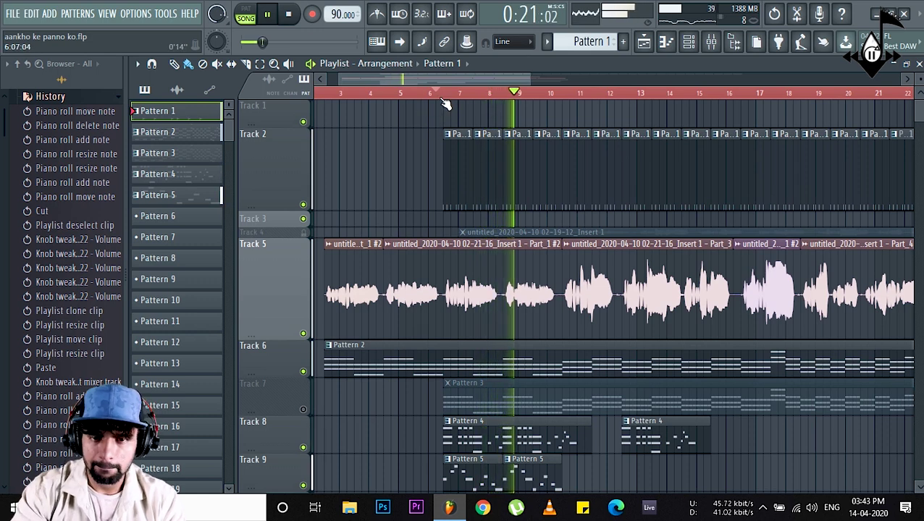
scroll(445, 107, "down", 3)
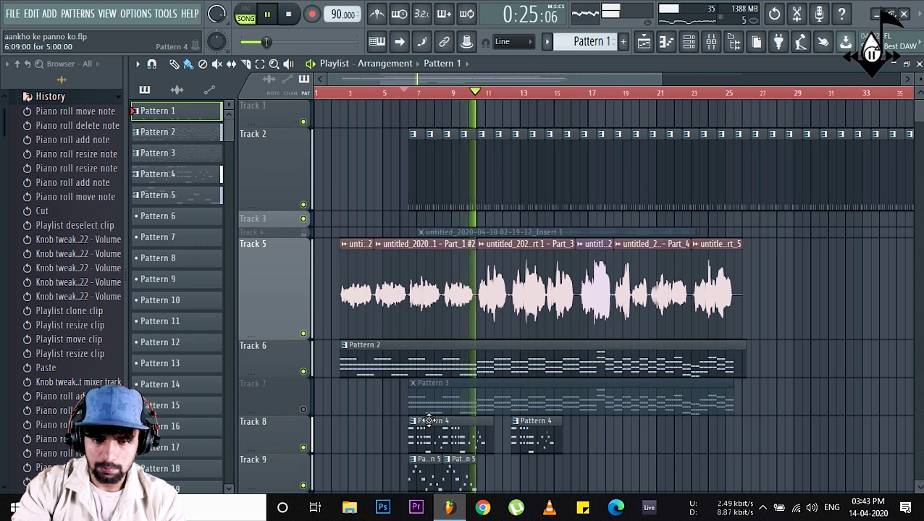
Unmute Track 7 and delete the second Pattern 4 clip from Track 8
left_click(304, 410)
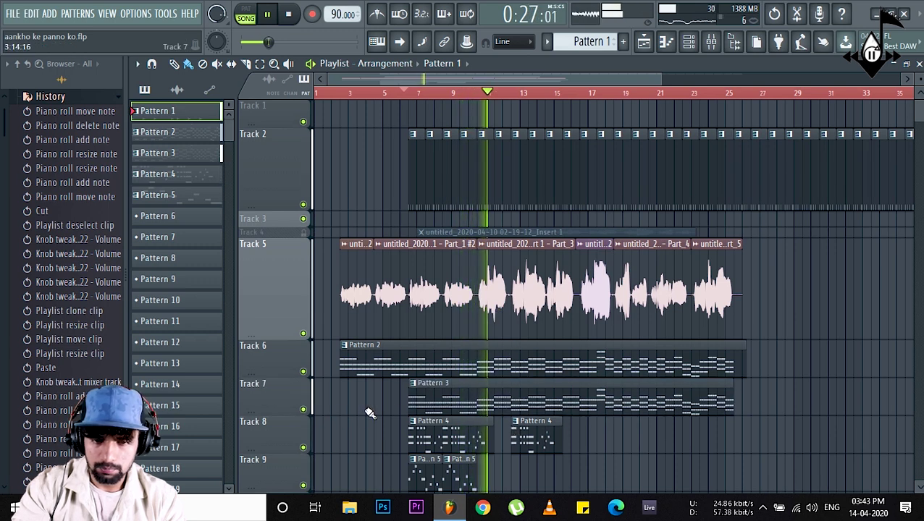
left_click_drag(547, 445, 591, 430)
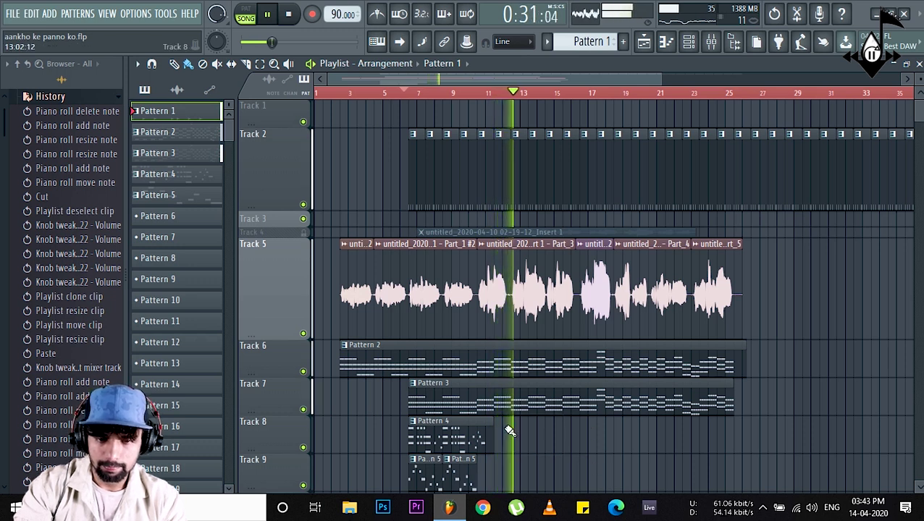
key("space")
Trim the start of the Pattern 3 clip on Track 7 to where the Part_3 vocal clip begins
left_click(413, 398)
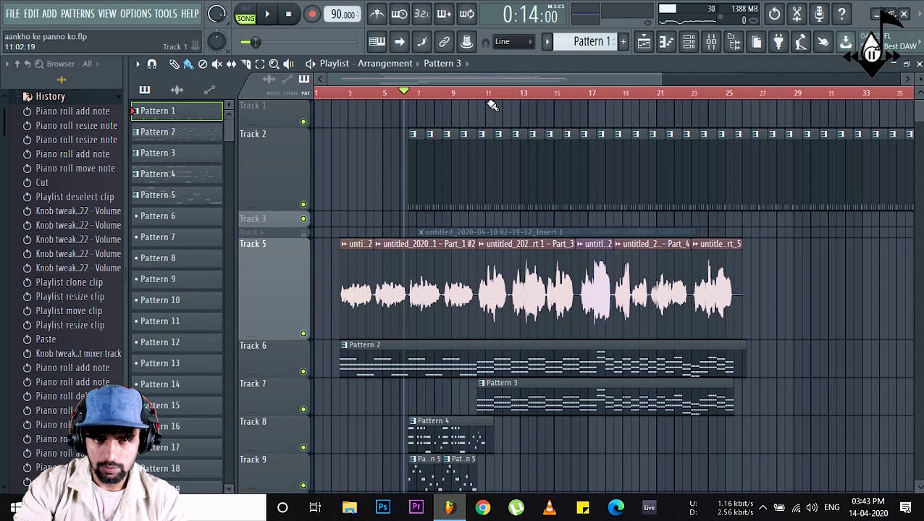
scroll(490, 102, "up", 5)
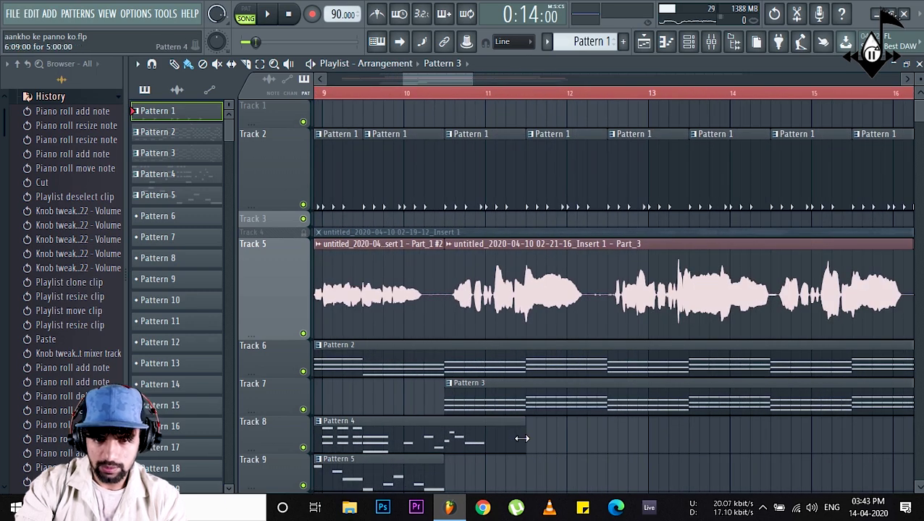
scroll(463, 97, "down", 5)
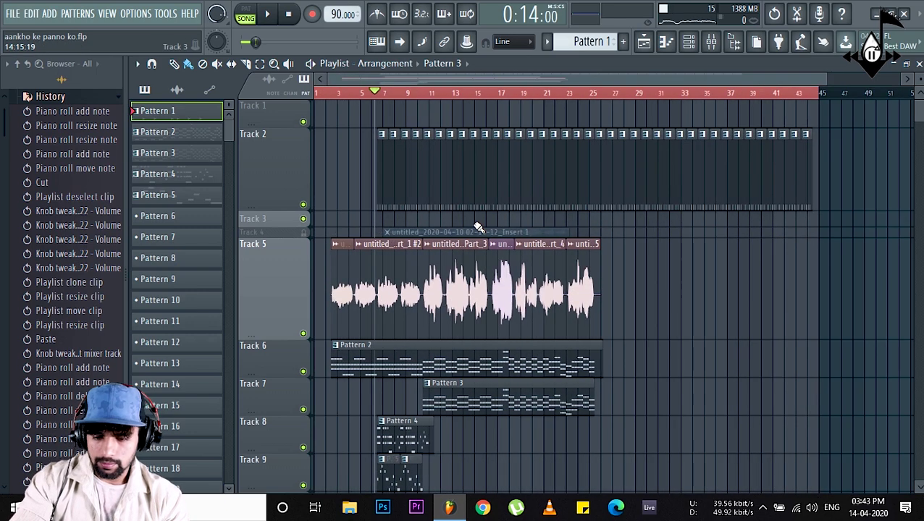
Play the arrangement in the mixer, lower Insert 23 slightly, and set the Insert 22 volume to 45% (-14.1 dB)
key("space")
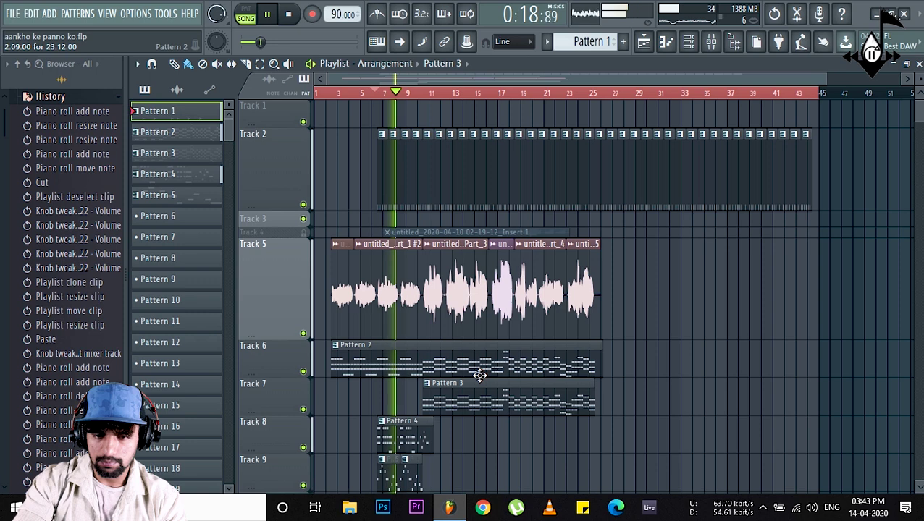
left_click(710, 41)
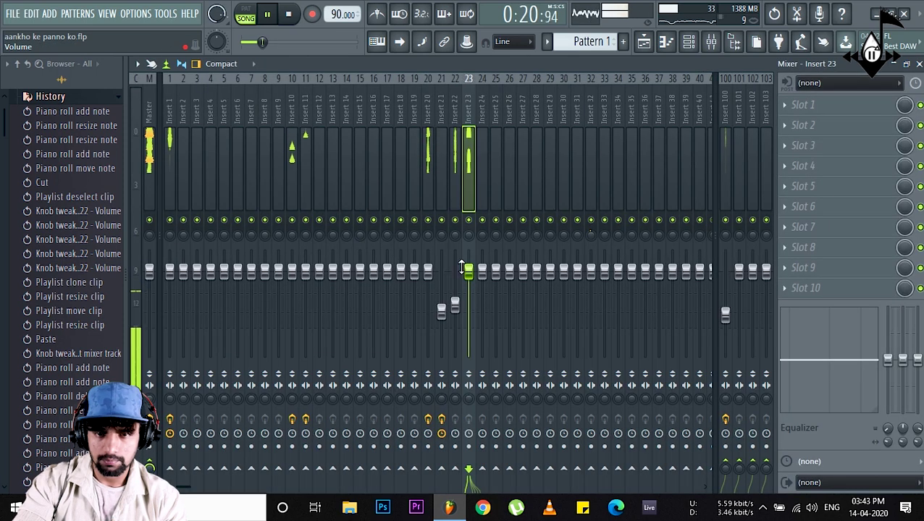
left_click_drag(468, 275, 455, 318)
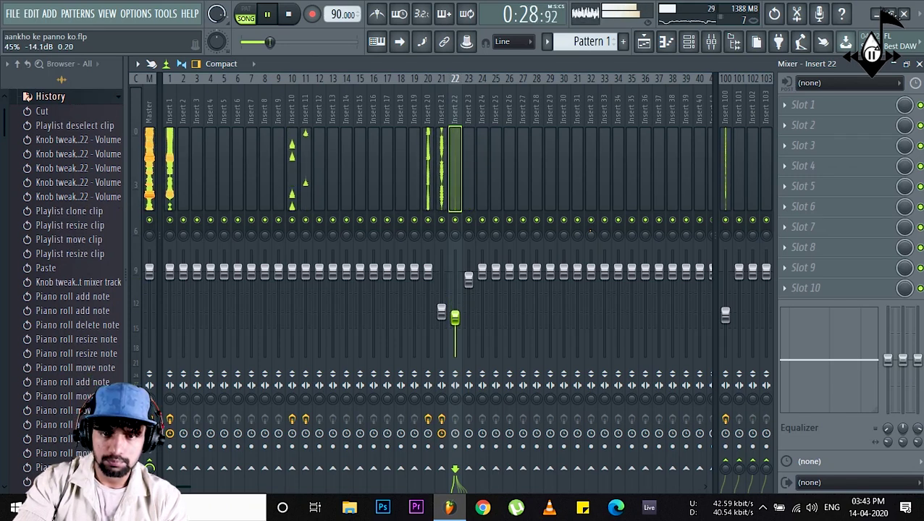
Play the arrangement in the playlist to check how the Pattern 3, 4 and 5 layers enter under the vocals
left_click(643, 41)
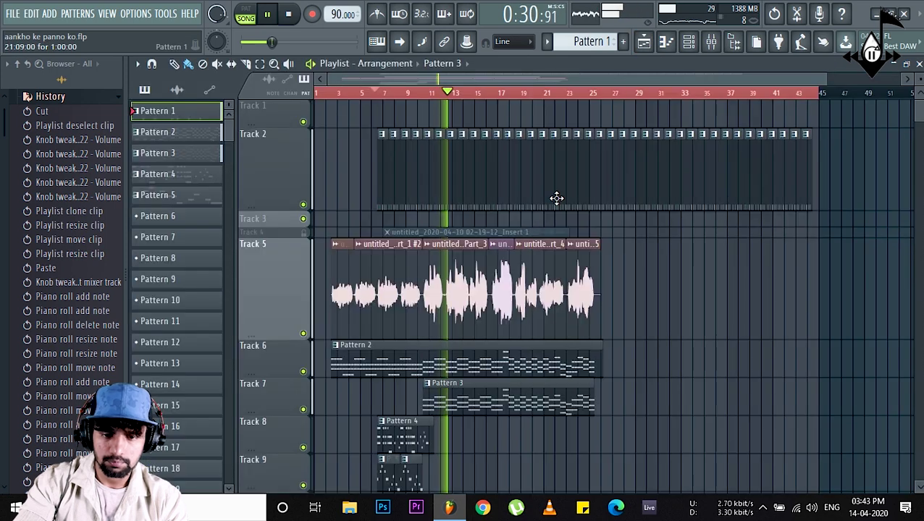
scroll(588, 301, "down", 1)
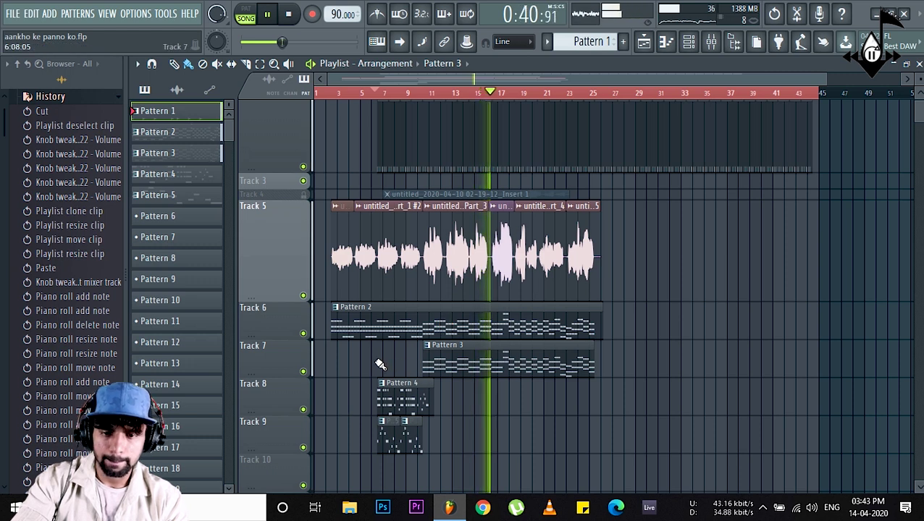
key("space")
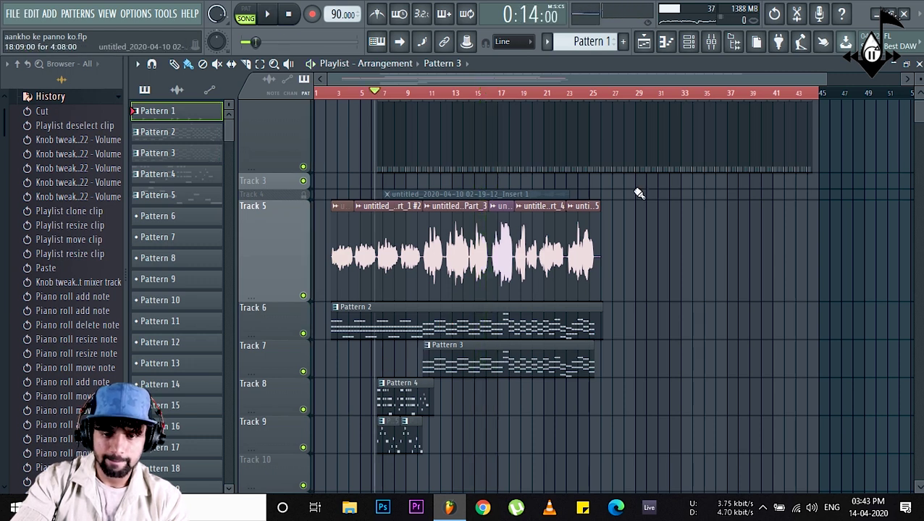
Copy the Kontakt chord notes from Pattern 2 and create the new empty Pattern 6
left_click(419, 315)
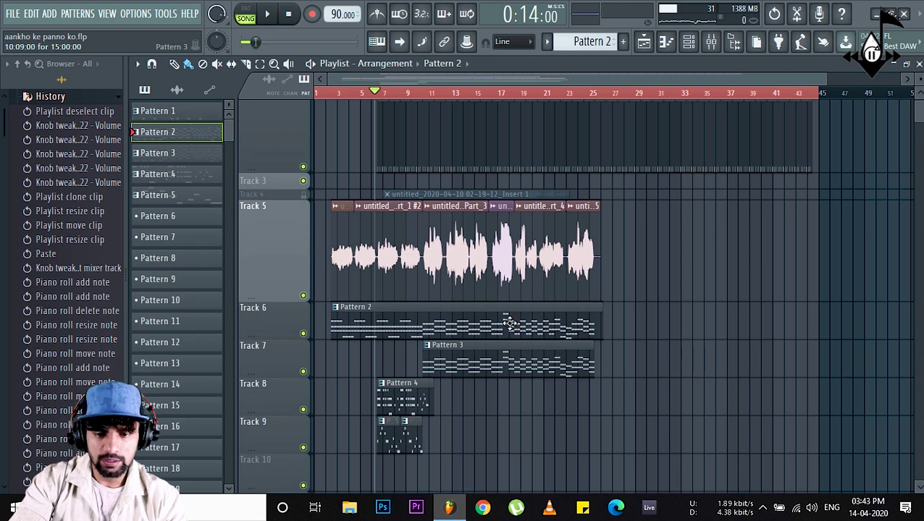
left_click(697, 47)
right_click(293, 175)
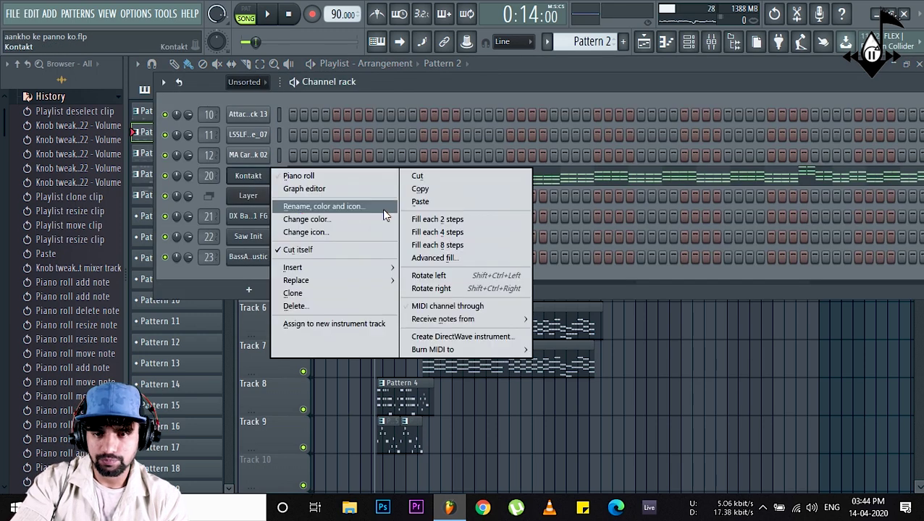
left_click(437, 190)
left_click(631, 43)
key("Return")
Add a Sytrus channel and load its Above clouds pad preset
left_click(248, 290)
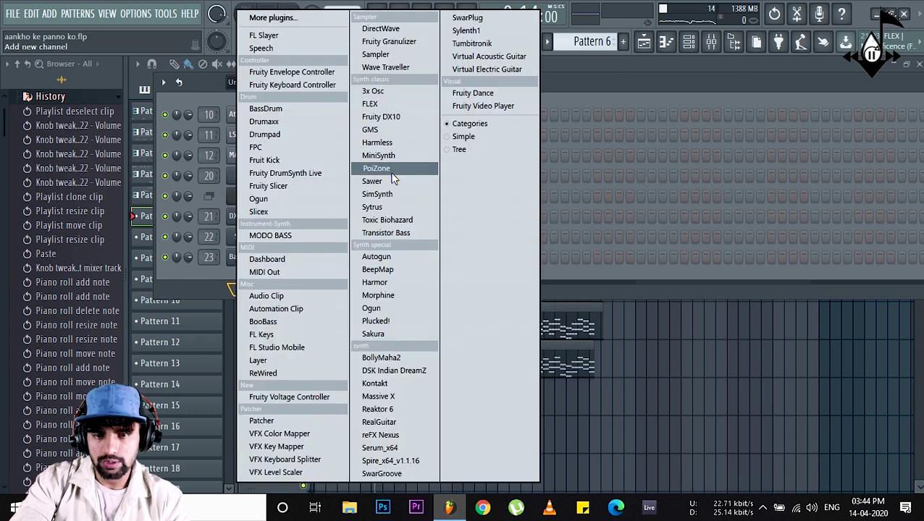
left_click(391, 207)
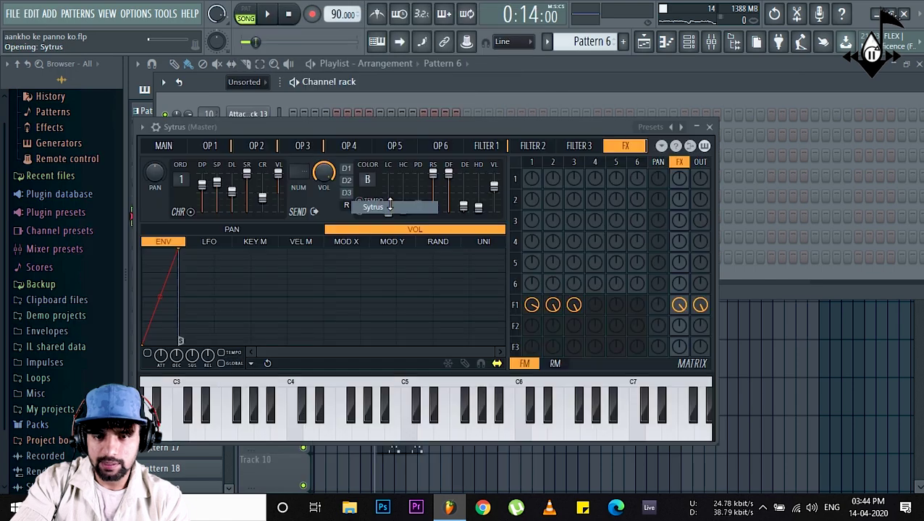
left_click(682, 127)
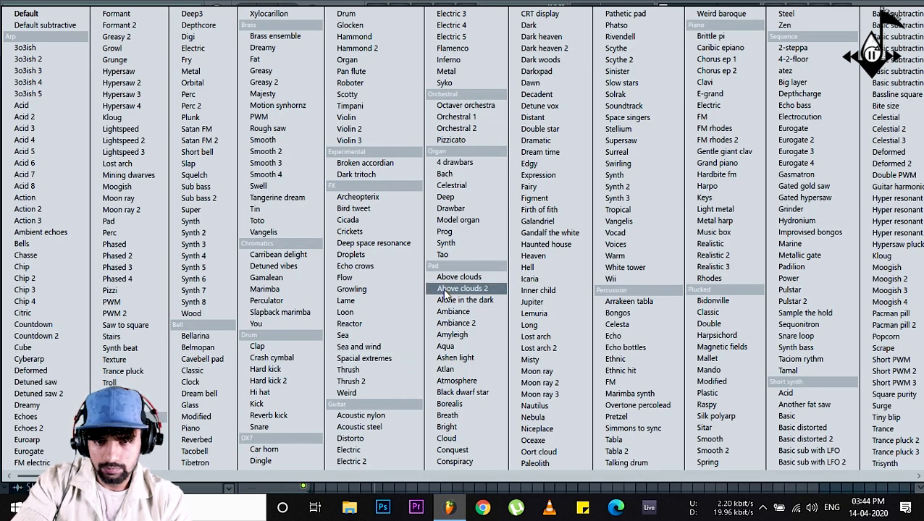
left_click(458, 278)
left_click(708, 126)
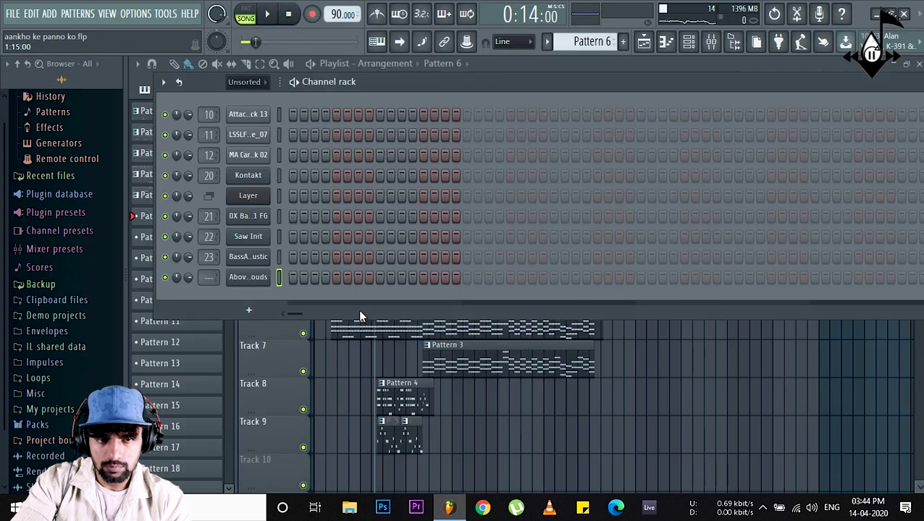
Paste the copied chord notes into the Above clouds channel on mixer track 24 and open them in its piano roll
right_click(262, 282)
left_click(434, 304)
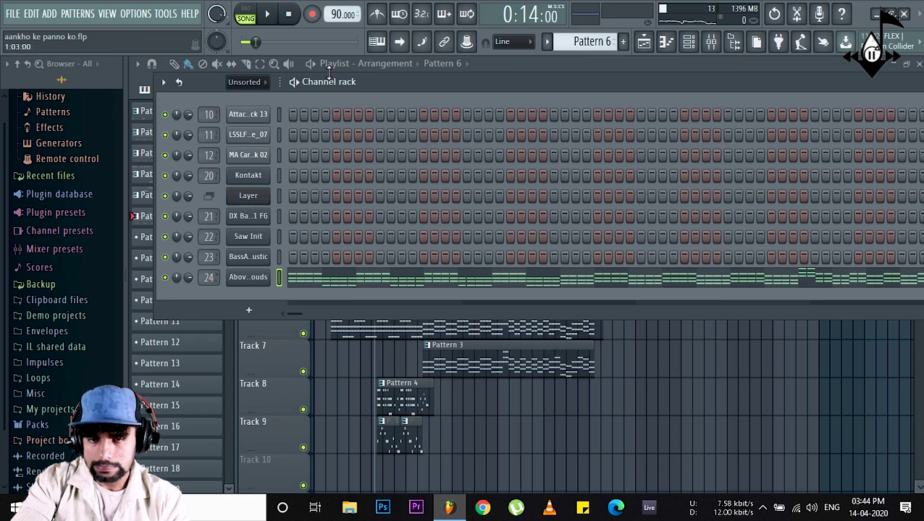
key("space")
right_click(272, 268)
left_click(282, 279)
key("ctrl+z")
scroll(282, 278, "up", 4)
key("space")
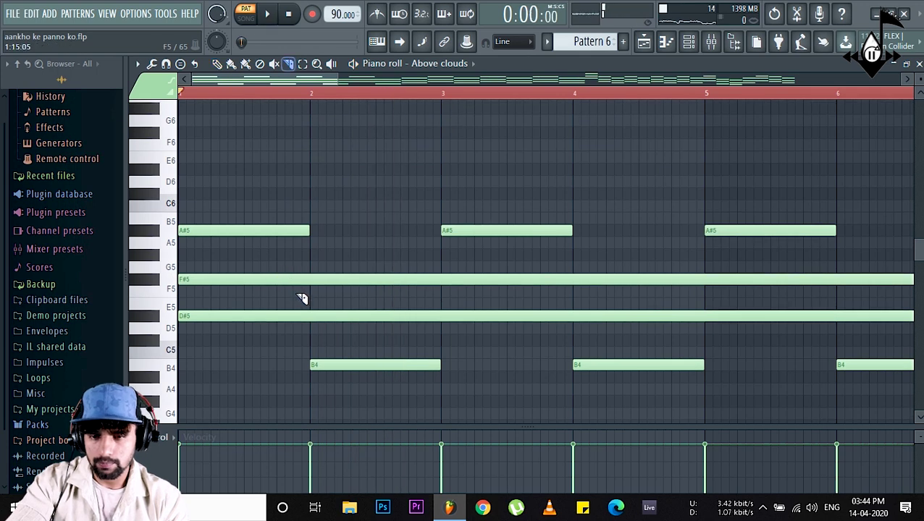
Slice the sustained F#5 and D#5 notes at every bar line from bar 2 to bar 8
left_click(310, 281)
left_click(440, 280)
left_click(574, 280)
scroll(588, 101, "down", 3)
left_click(416, 281)
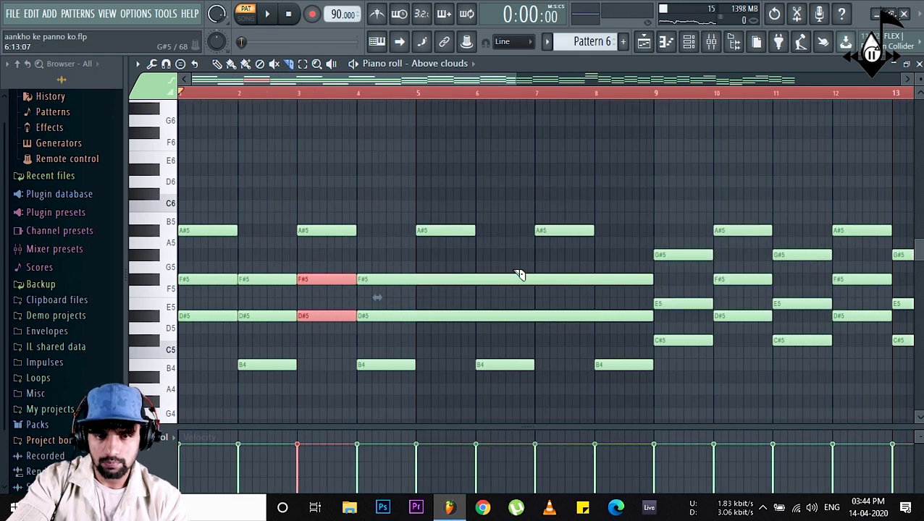
left_click(475, 280)
left_click(535, 280)
scroll(598, 101, "down", 2)
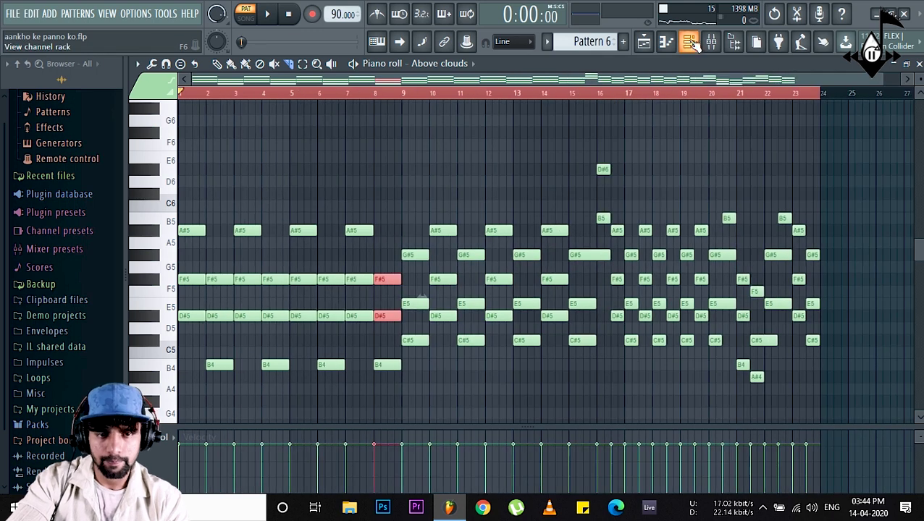
Audition the pad presets after Above clouds while Pattern 6 plays, and keep Ambiance 2 for the Sytrus channel
left_click(688, 41)
key("space")
left_click(251, 279)
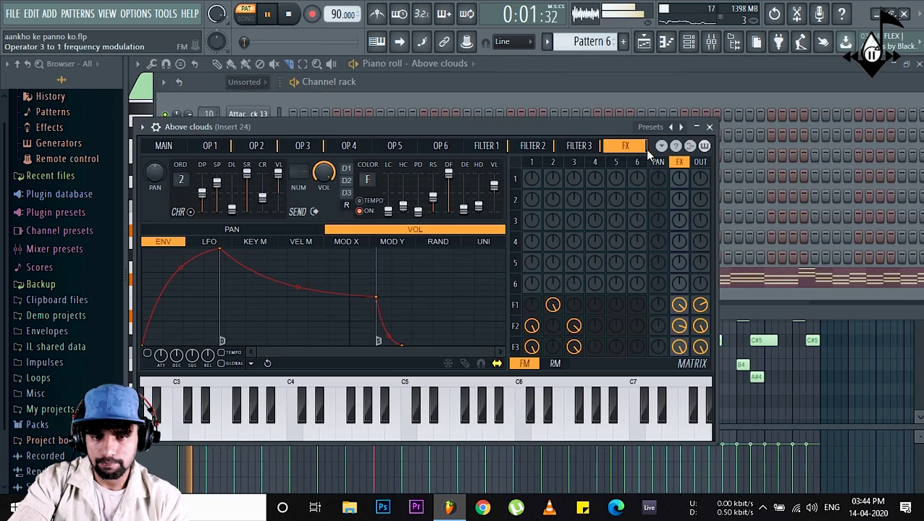
left_click(681, 127)
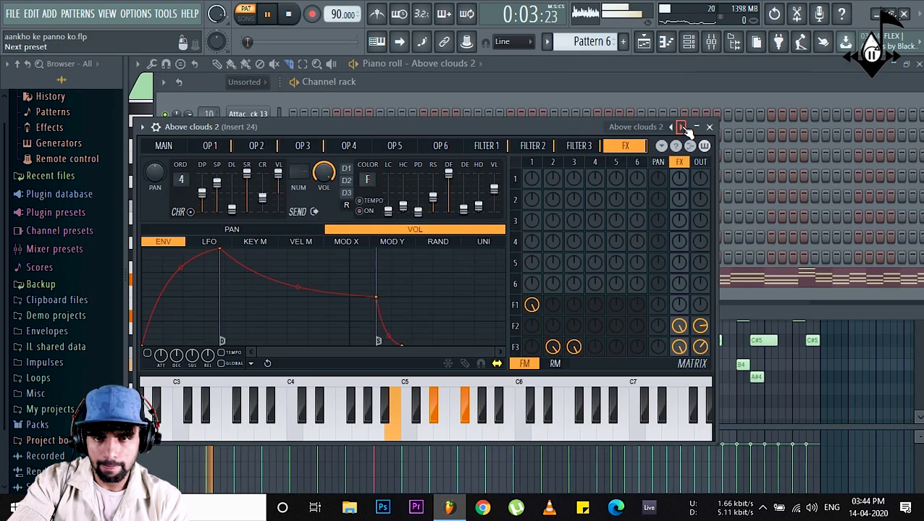
left_click(681, 128)
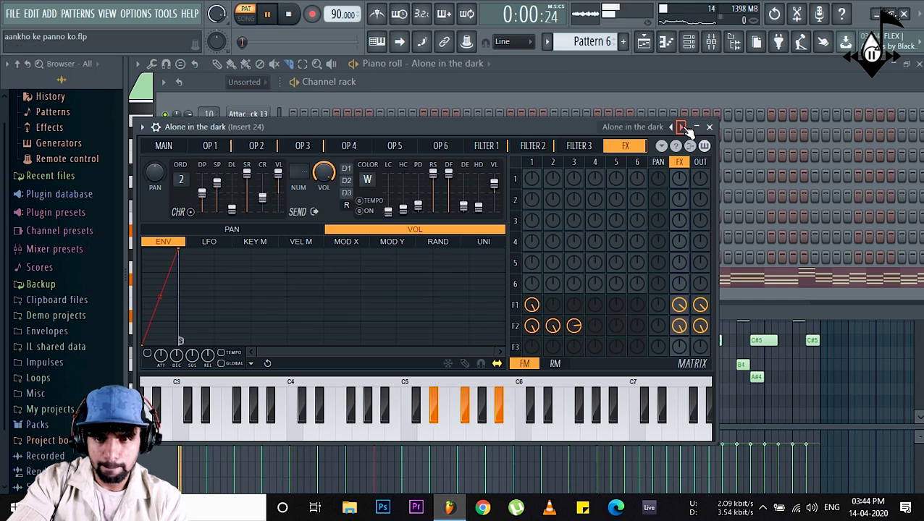
left_click(681, 128)
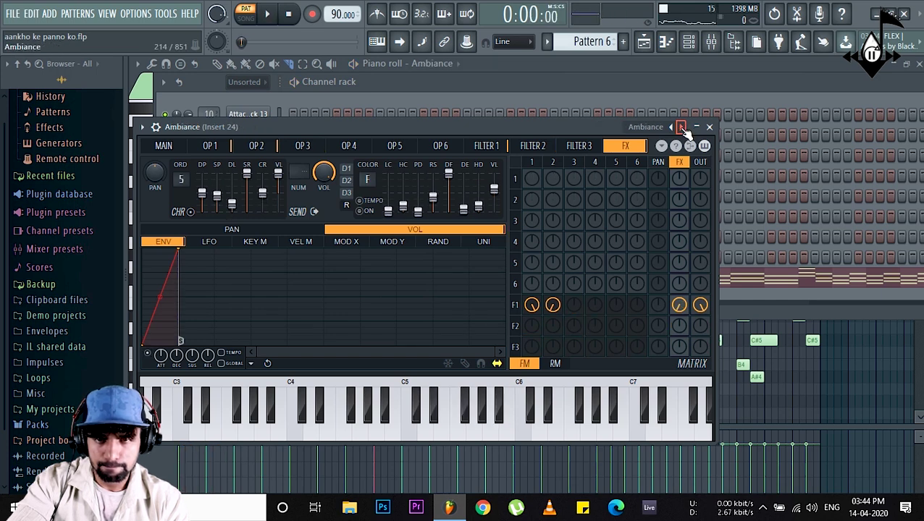
key("space")
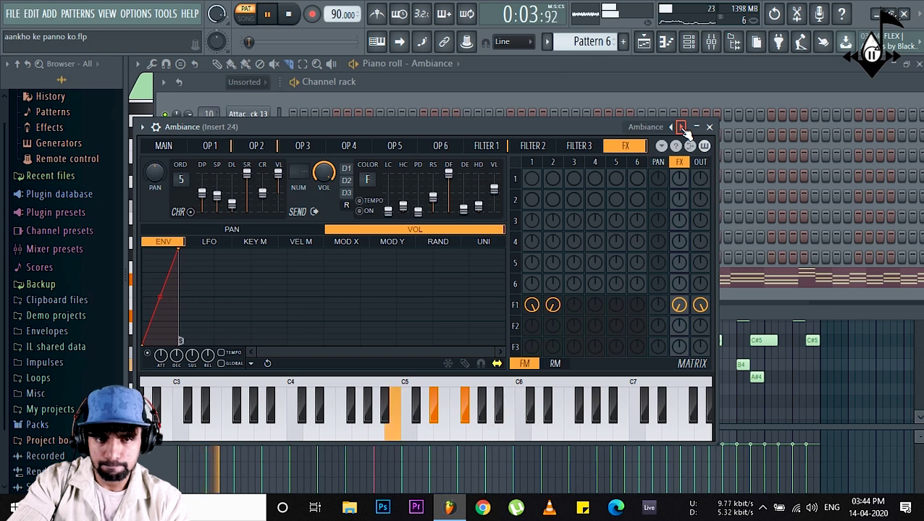
left_click(681, 128)
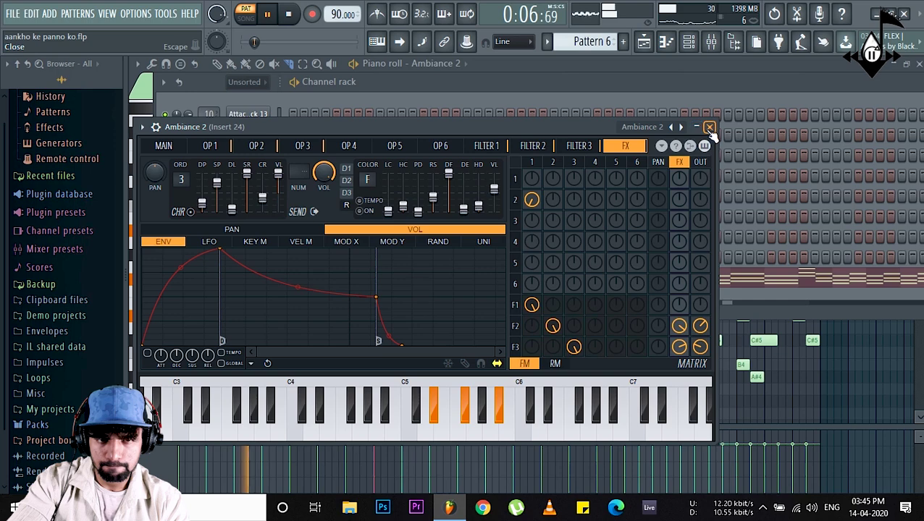
left_click(709, 127)
key("space")
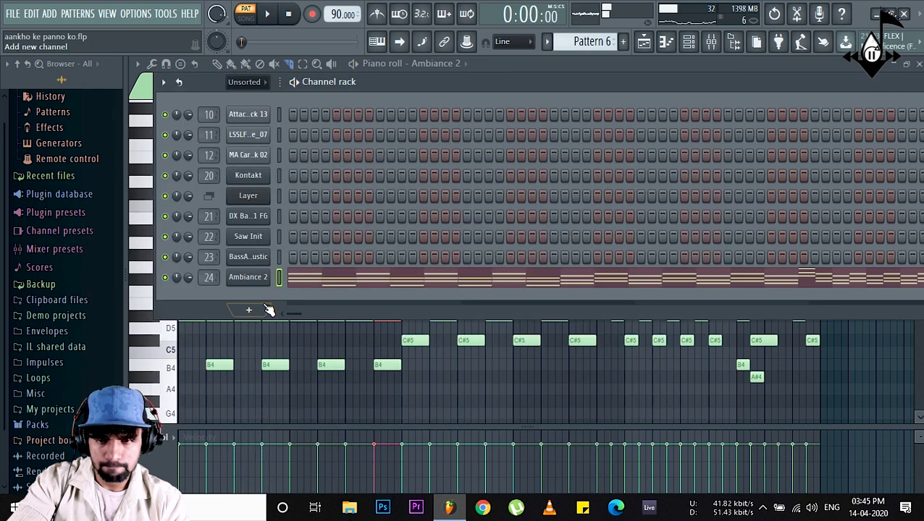
Add a second Sytrus channel below Ambiance 2 and close its plugin window
left_click(263, 302)
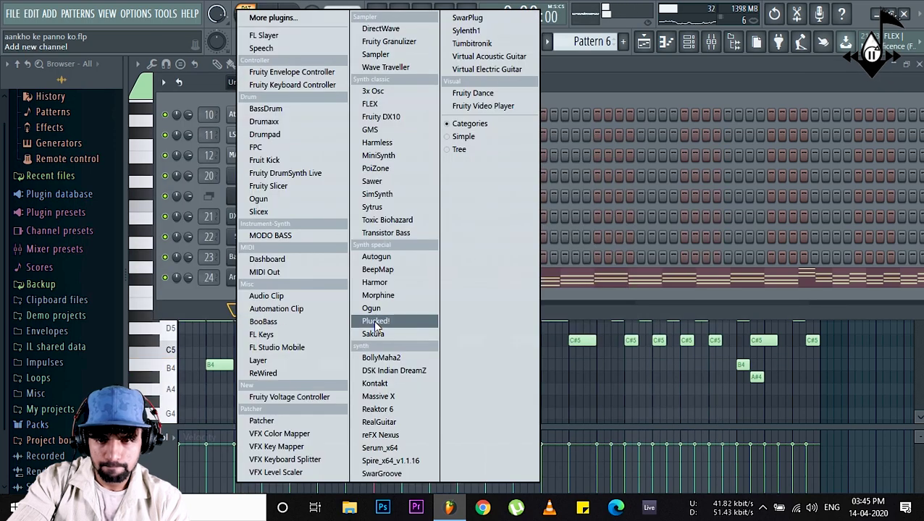
left_click(386, 204)
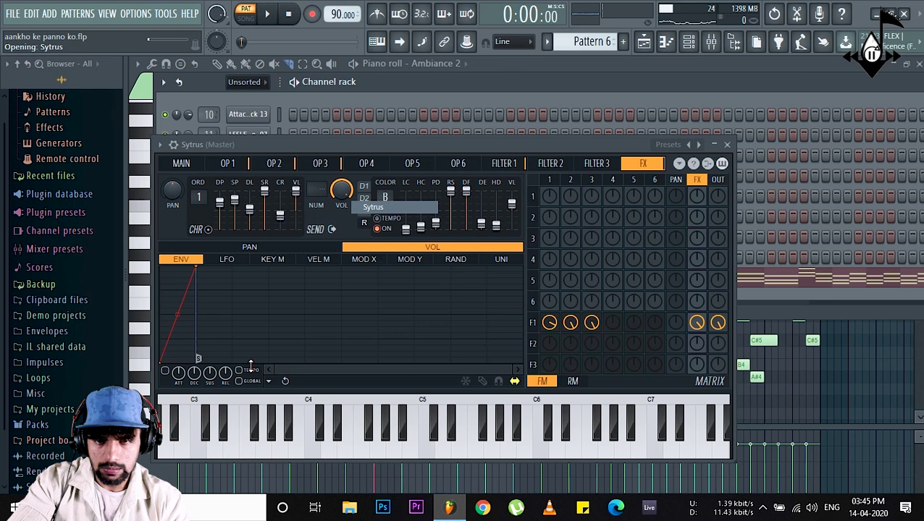
left_click(714, 145)
Copy the chord notes from the Ambiance 2 channel and paste them into the second Sytrus channel
right_click(275, 283)
left_click(423, 294)
right_click(276, 300)
left_click(423, 324)
right_click(268, 298)
left_click(283, 304)
left_click(690, 41)
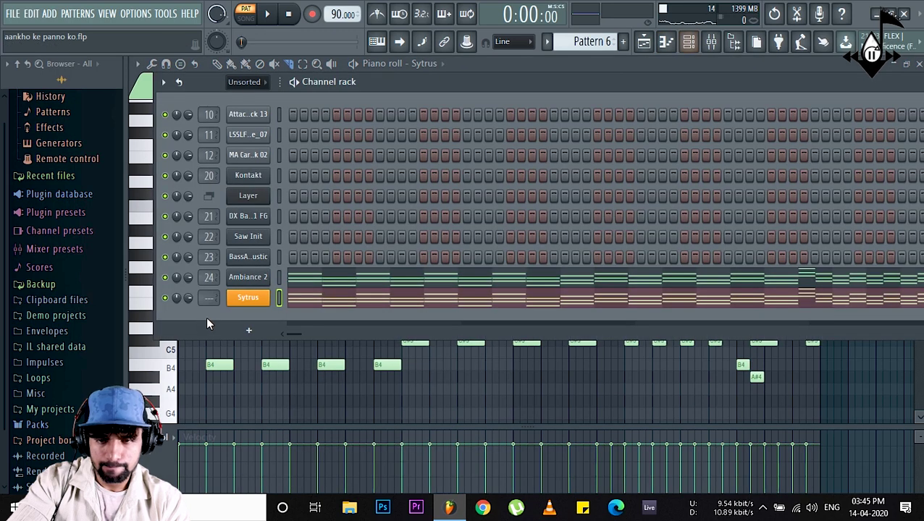
Load the Black dwarf star pad preset in the second Sytrus channel
left_click(268, 305)
left_click(699, 145)
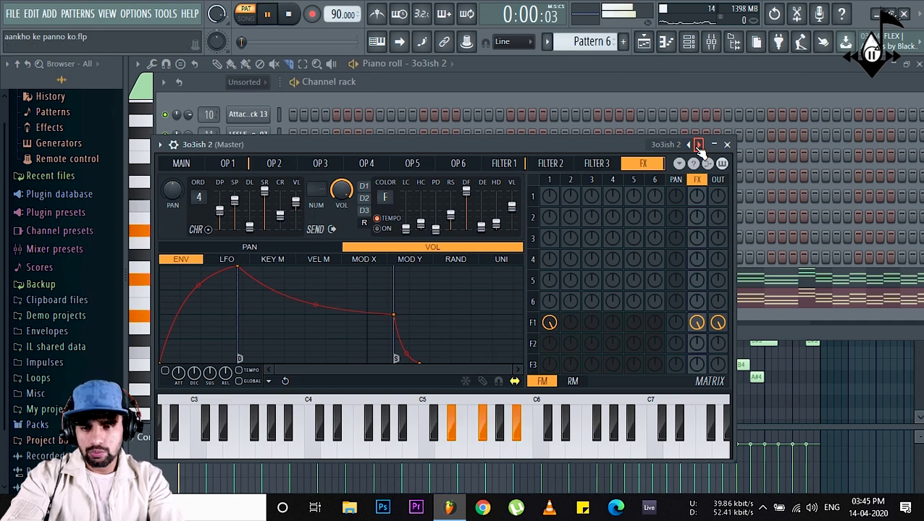
right_click(698, 145)
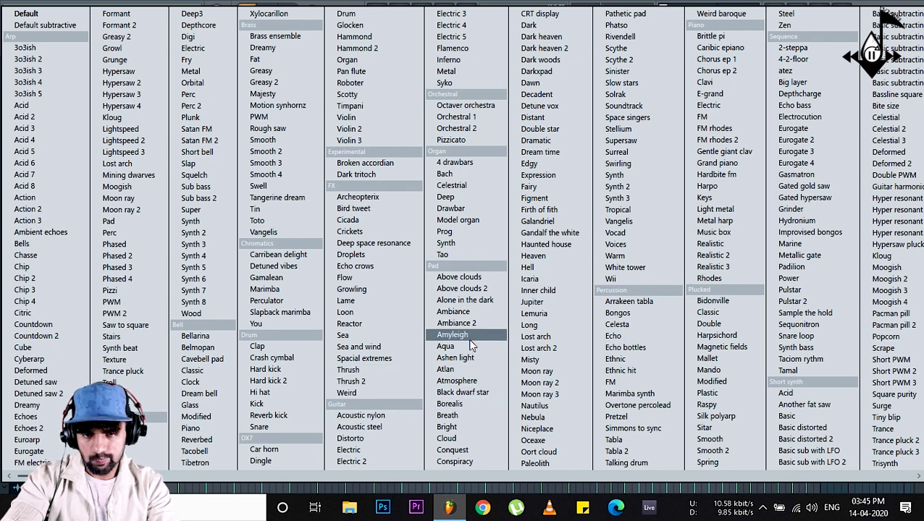
left_click(472, 394)
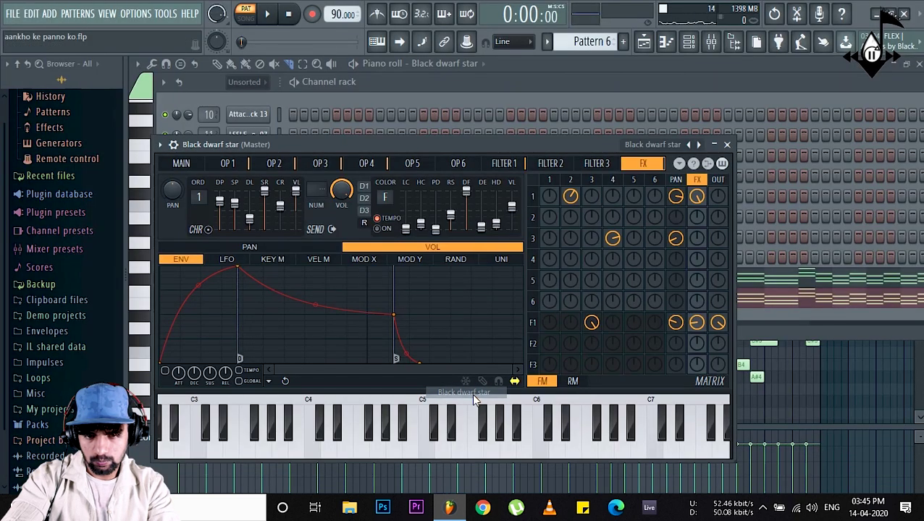
Audition the pad presets following Black dwarf star with Pattern 6 and keep Dark heaven for the second Sytrus
left_click(699, 144)
left_click(698, 145)
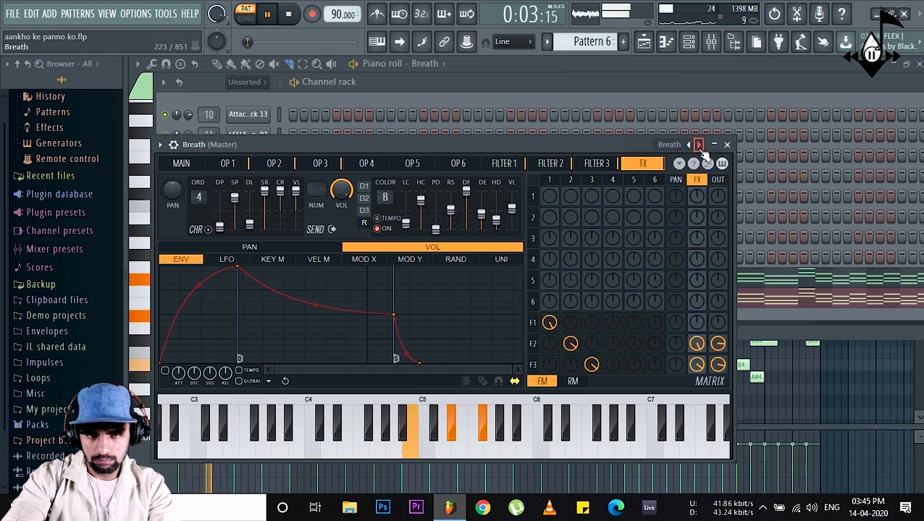
left_click(699, 145)
left_click(698, 145)
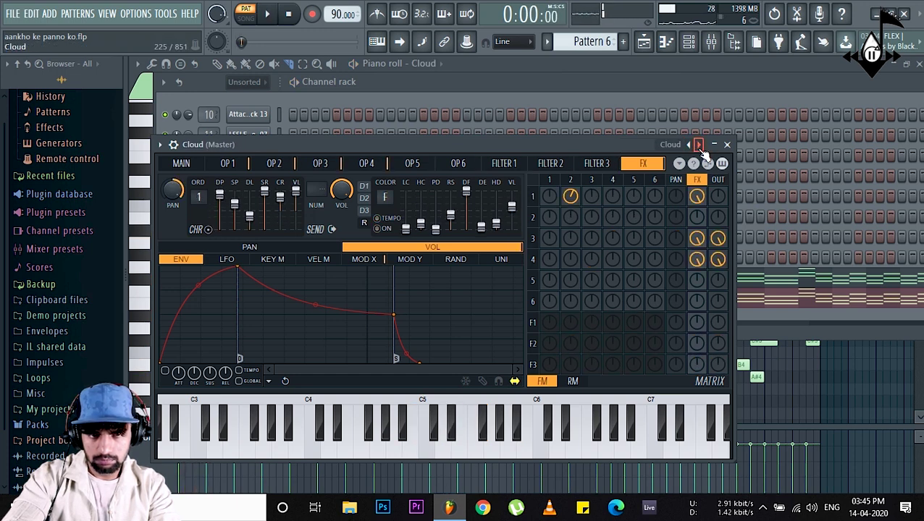
key("space")
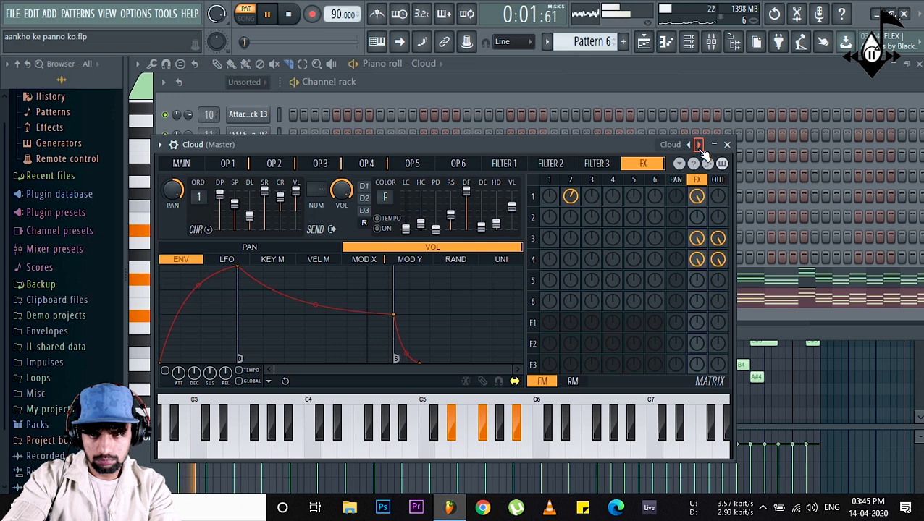
left_click(698, 145)
left_click(698, 145)
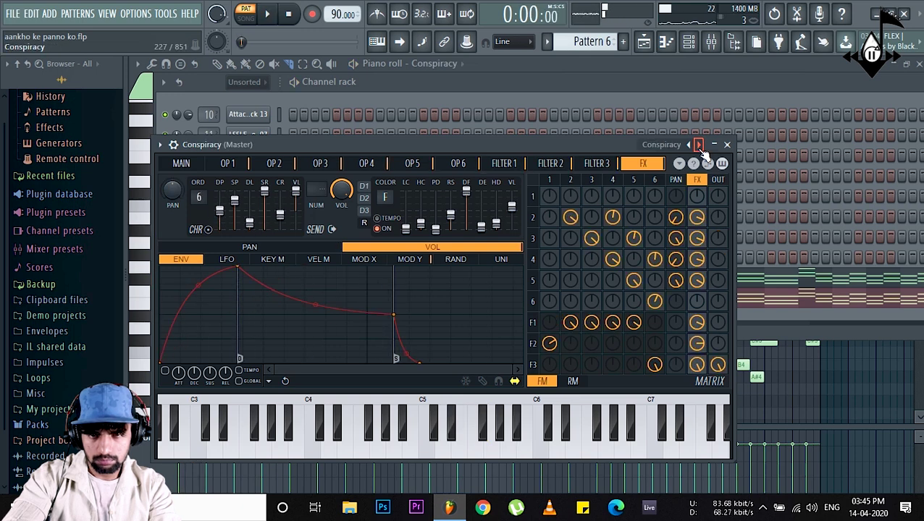
left_click(699, 144)
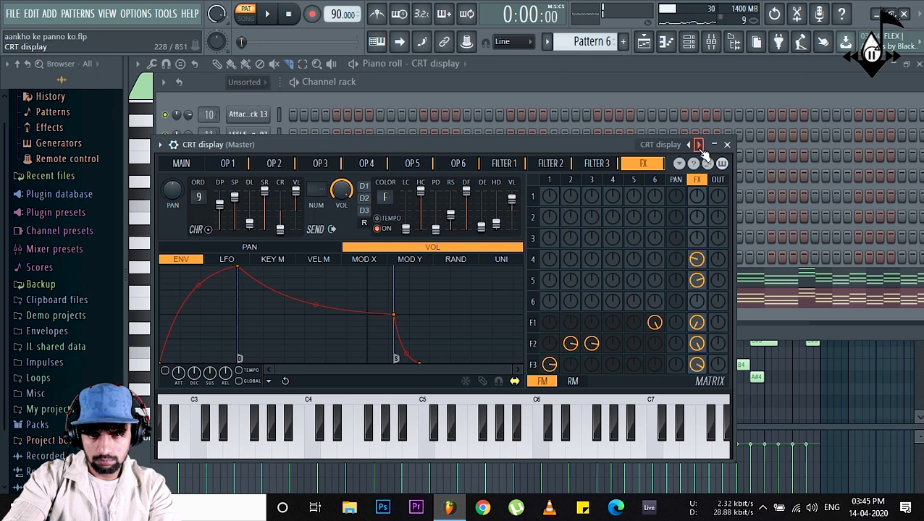
key("space")
key("space")
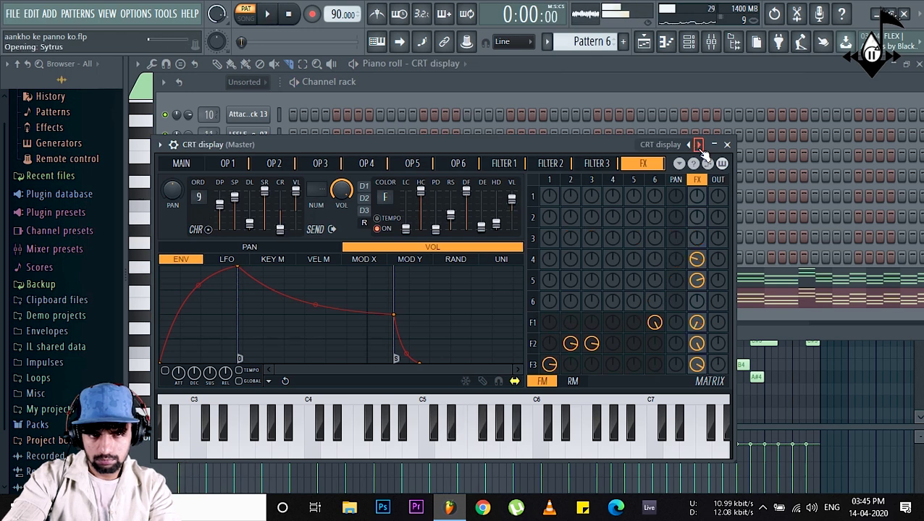
key("space")
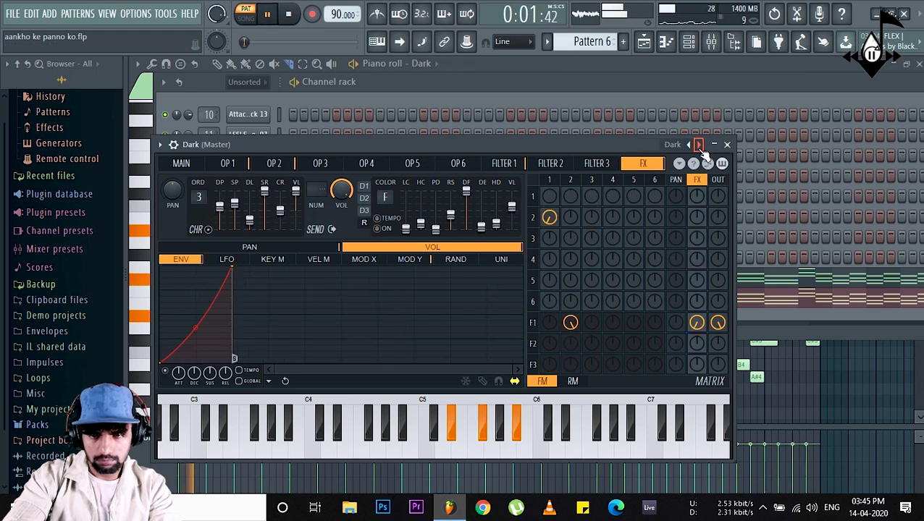
left_click(700, 150)
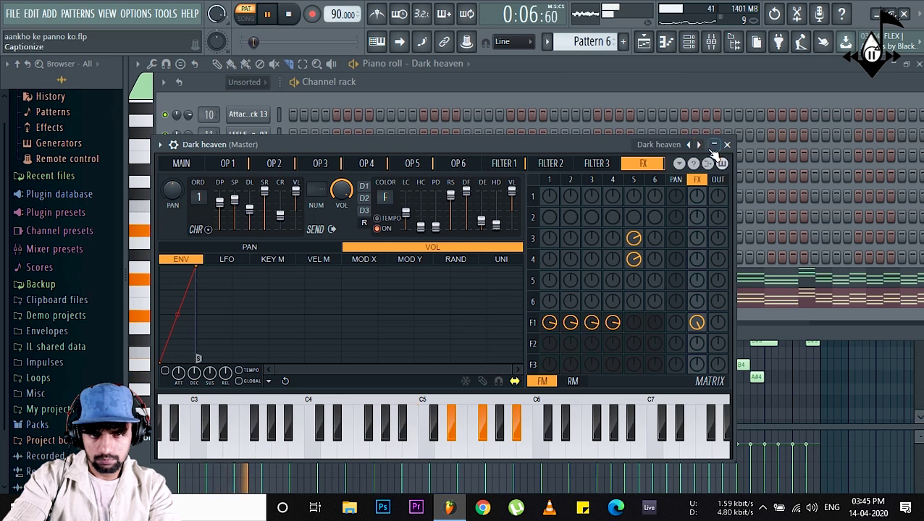
left_click(727, 144)
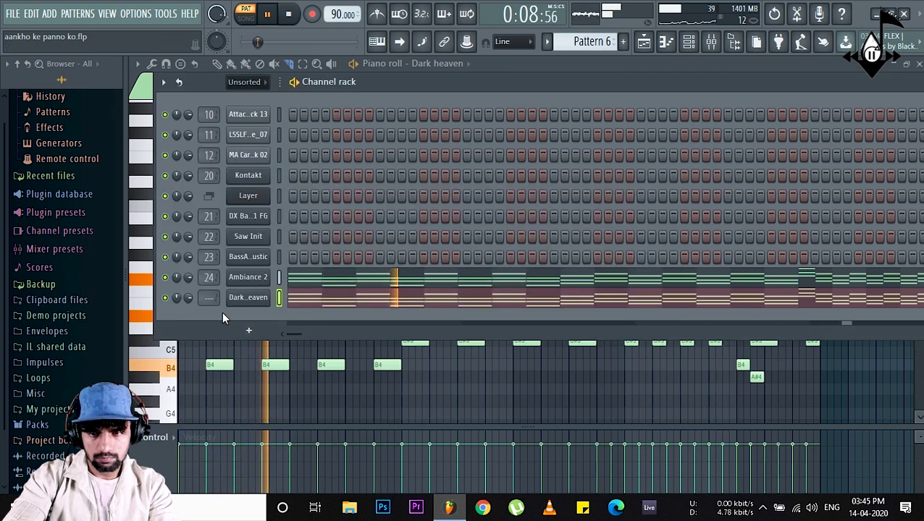
Stop playback, route the Dark heaven channel to mixer insert 25, and place Pattern 6 on Track 10 near the start of the vocals
key("space")
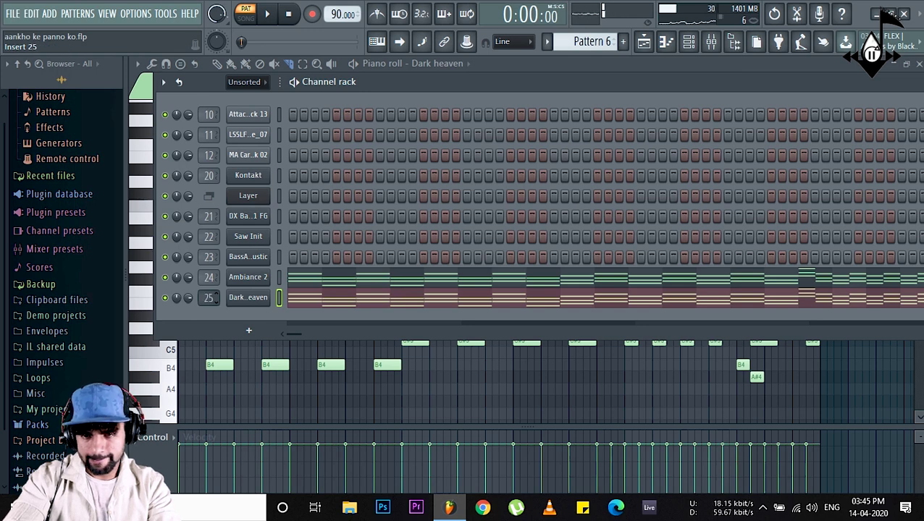
left_click(644, 42)
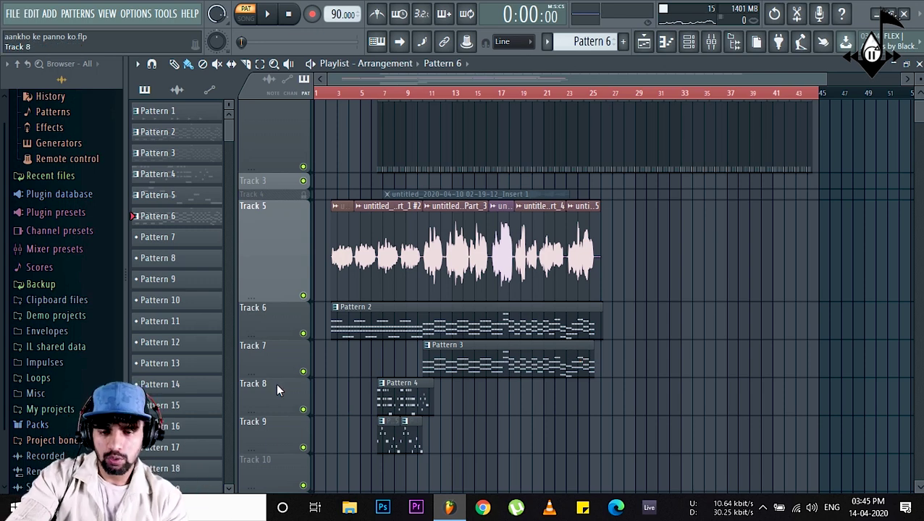
left_click(337, 483)
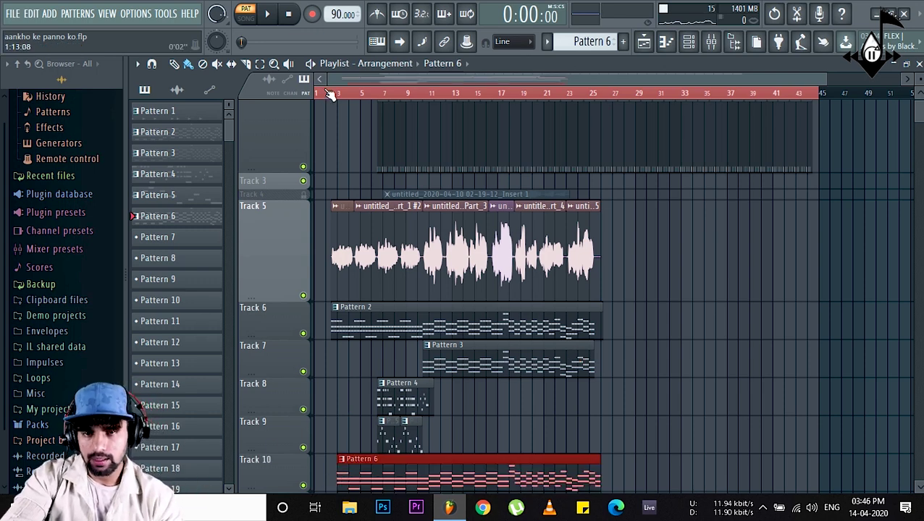
Trim the beginning of the Pattern 6 clip on Track 10 so it enters together with Pattern 3 on Track 7
scroll(327, 92, "up", 3)
left_click_drag(393, 474, 616, 464)
scroll(616, 463, "down", 3)
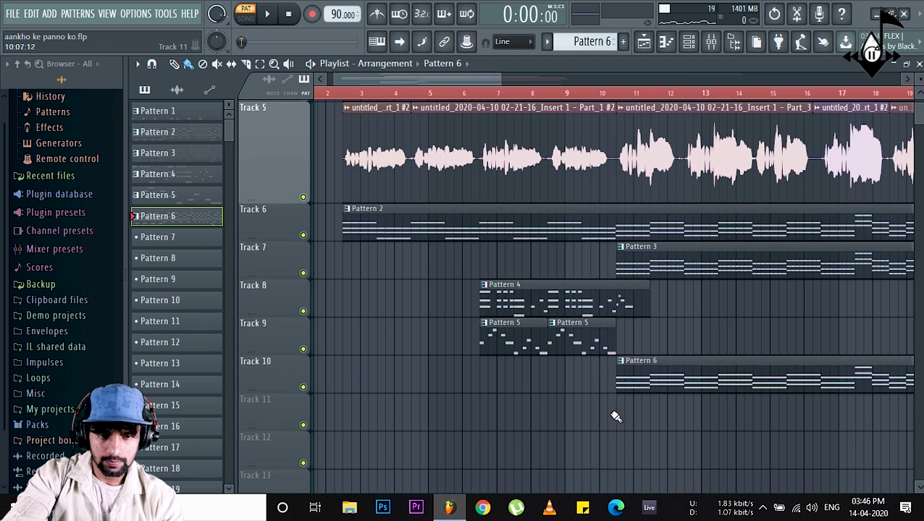
Play the song from about bar 9 and lower mixer insert 25 to about -7.0 dB
left_click(579, 93)
key("space")
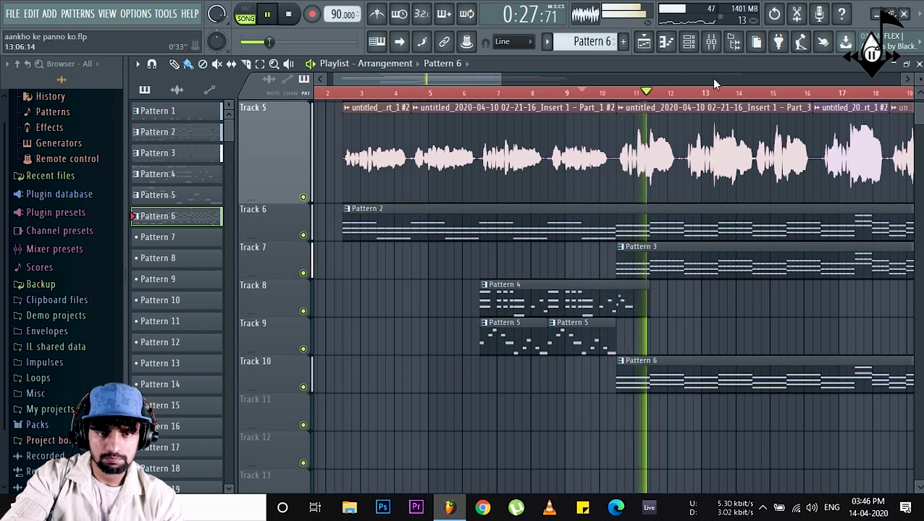
left_click(711, 43)
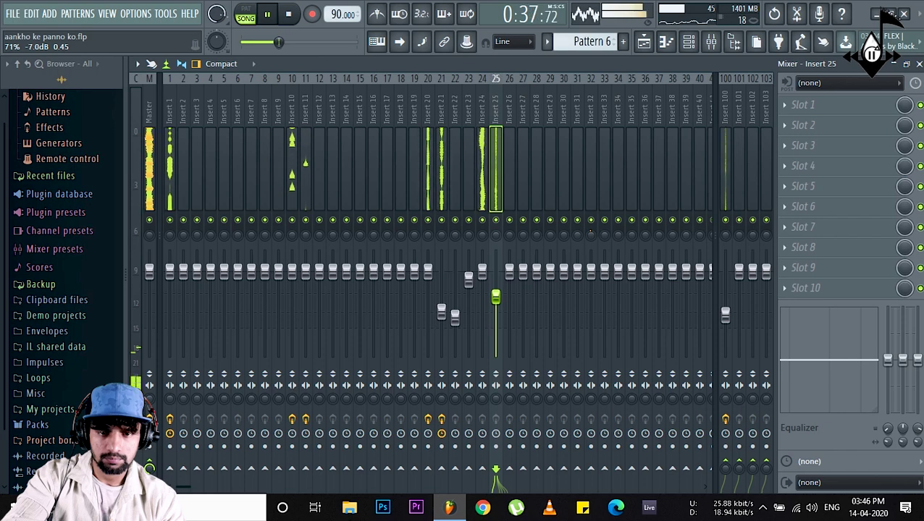
Shorten the Pattern 6 clip on Track 10 to end where the last vocal clip begins, and delete the Track 2 Pattern 1 clip around bar 23
left_click(643, 41)
scroll(610, 162, "down", 5)
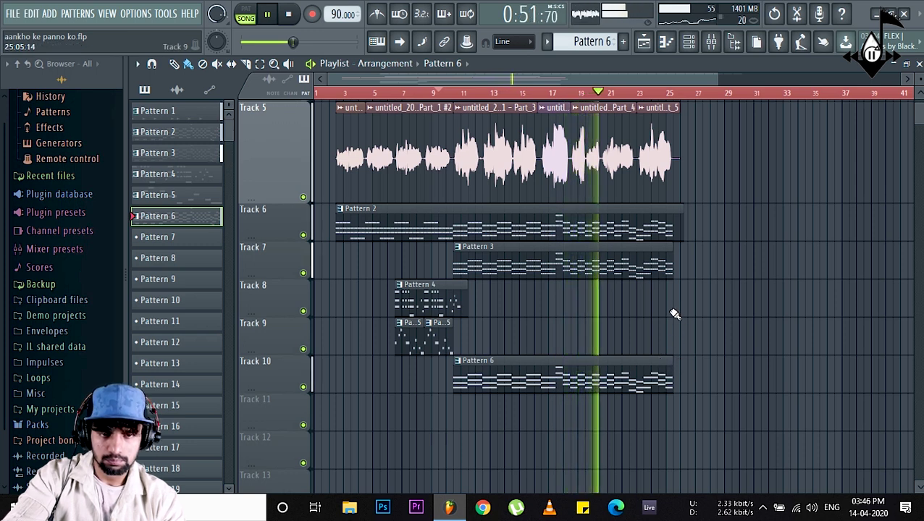
left_click_drag(667, 362, 636, 354)
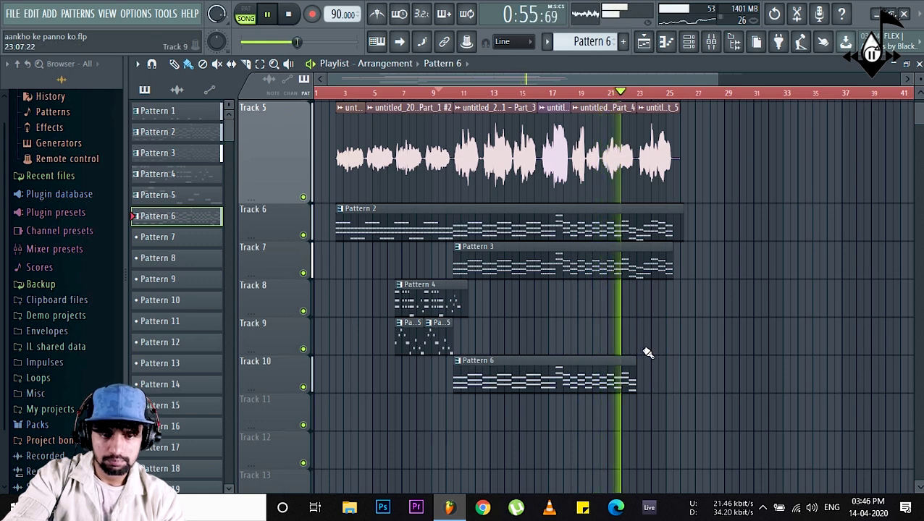
scroll(639, 239, "up", 3)
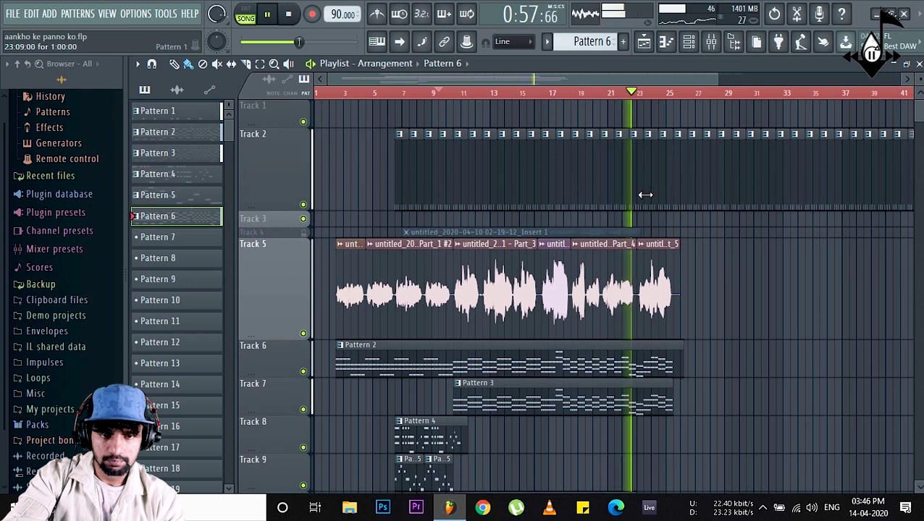
right_click(658, 201)
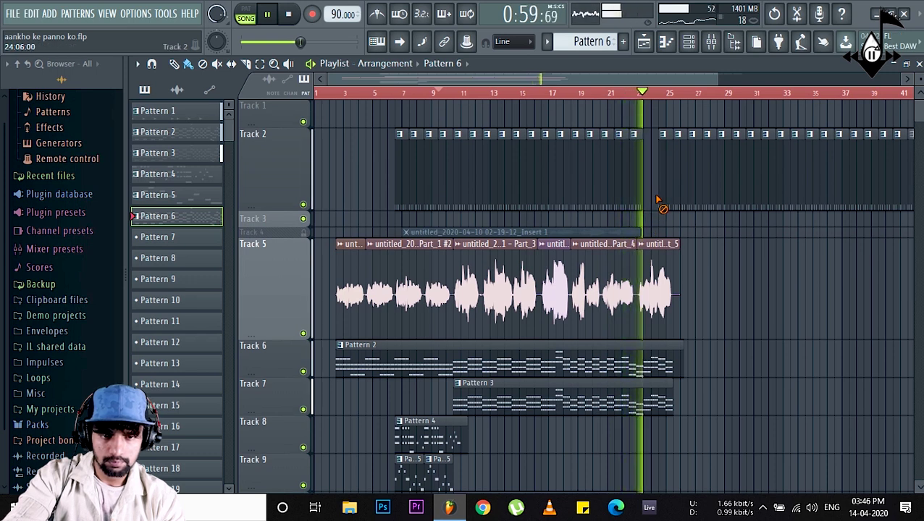